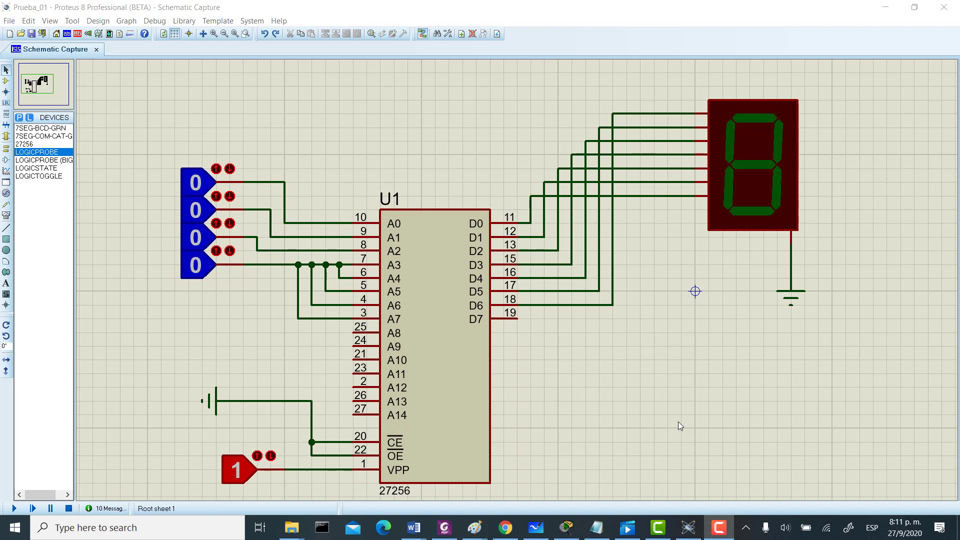
left_click(719, 528)
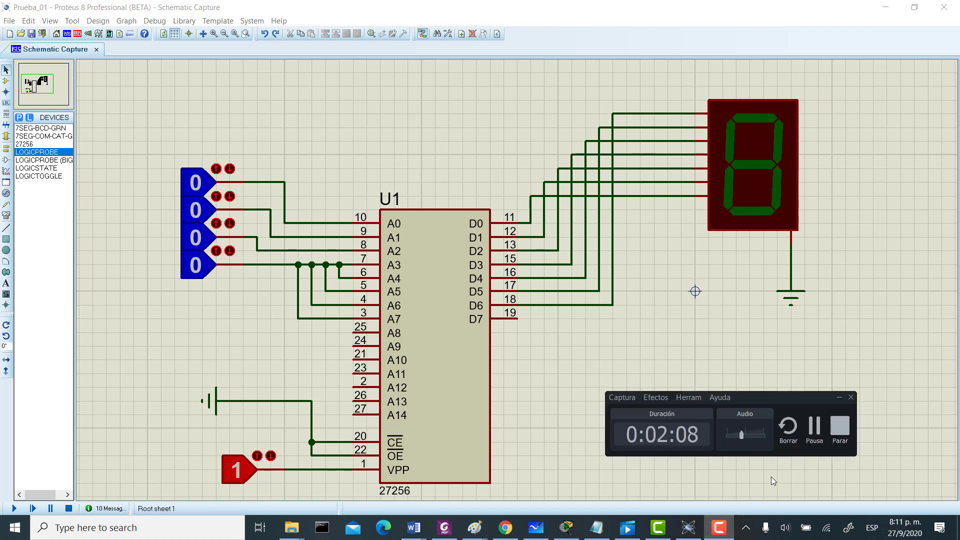
left_click(808, 341)
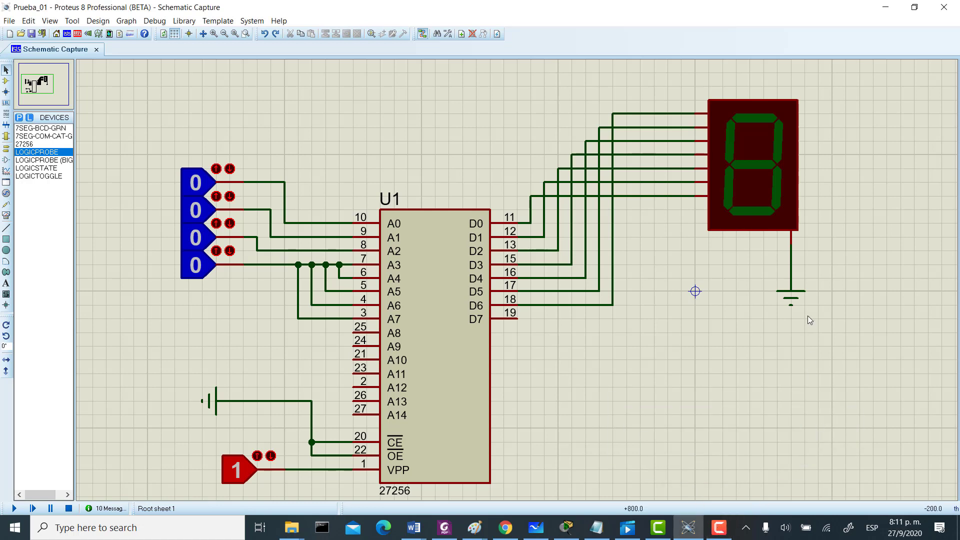
- Switch to Foxit PhantomPDF and read the Proteus introduction and the logic probes and logic states section of the ACTIVIDAD VIRTUAL 3 support material
left_click(445, 526)
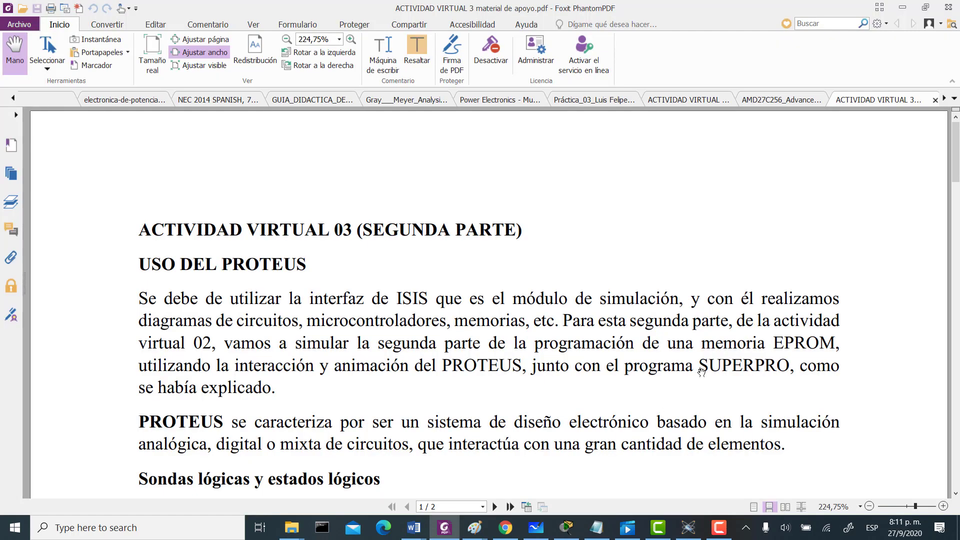
scroll(746, 369, "down", 1)
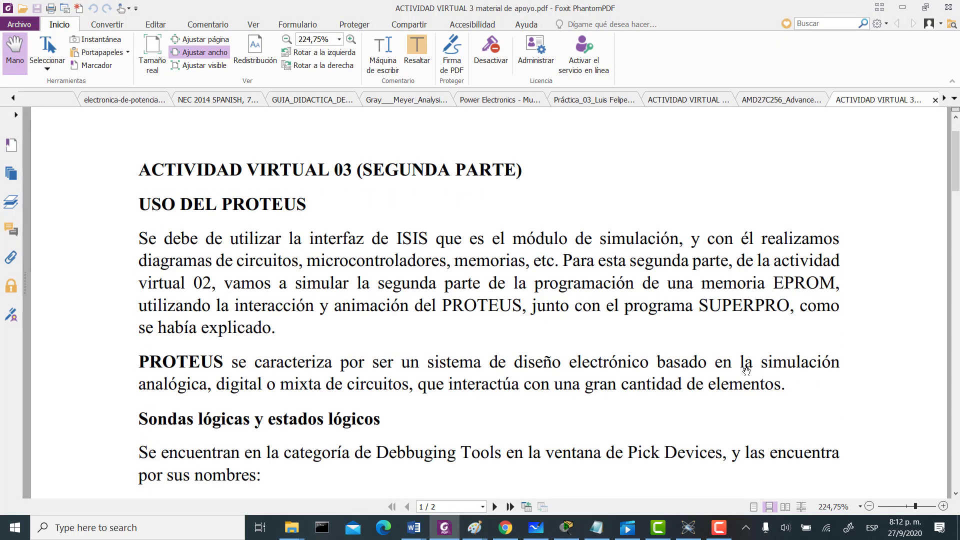
scroll(747, 369, "down", 1)
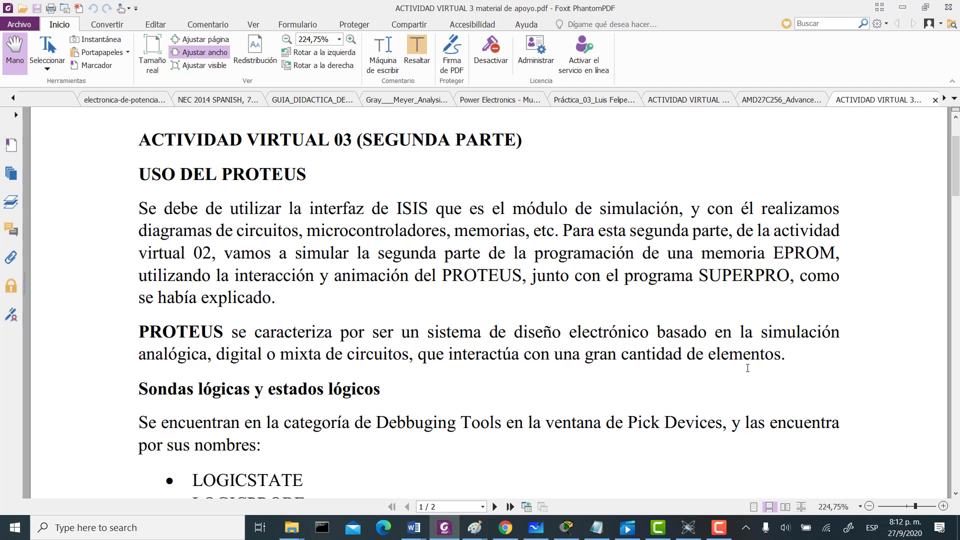
scroll(605, 319, "down", 3)
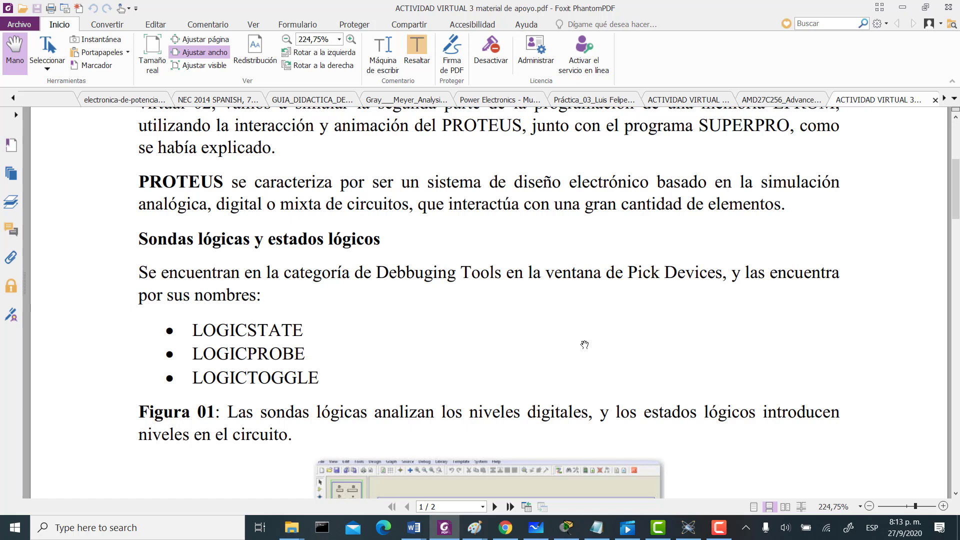
scroll(288, 300, "down", 5)
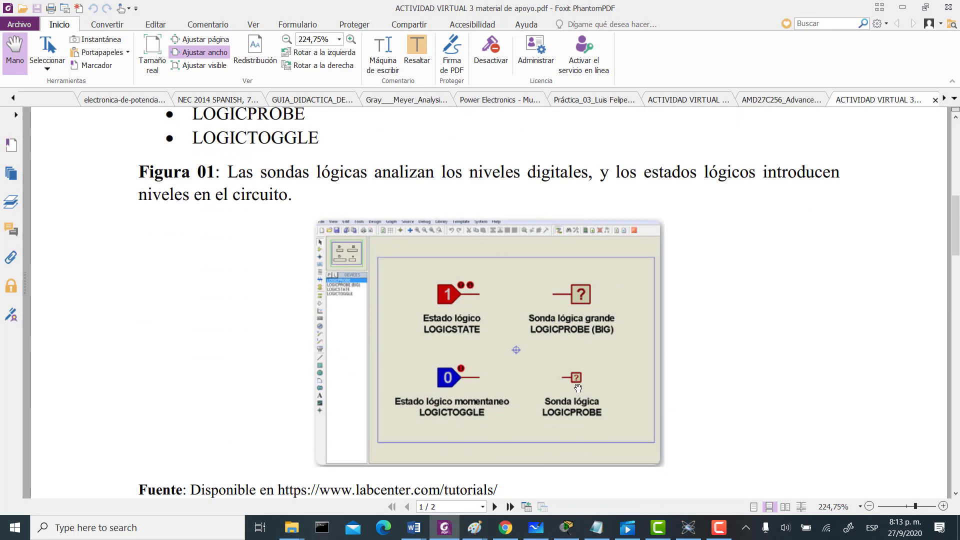
scroll(488, 345, "down", 1)
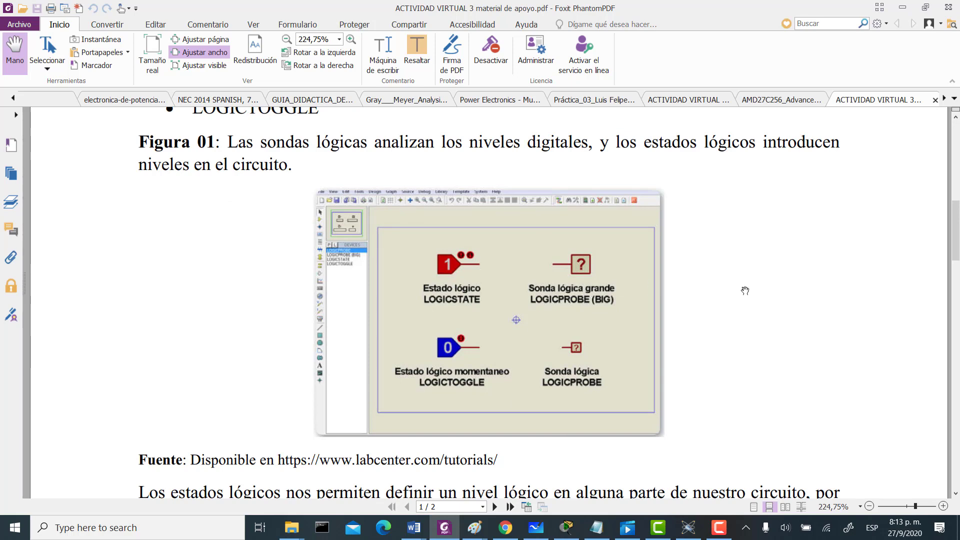
scroll(745, 291, "down", 5)
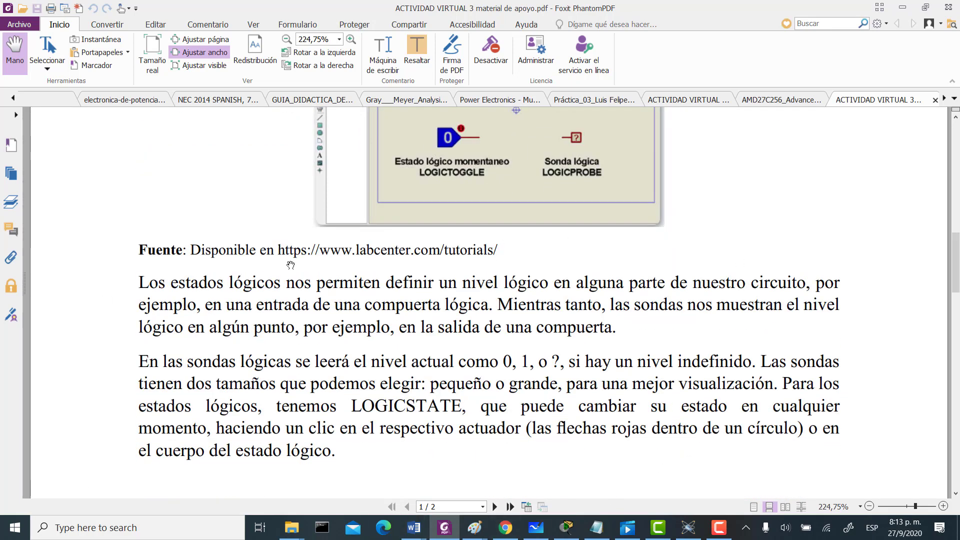
scroll(419, 330, "up", 1)
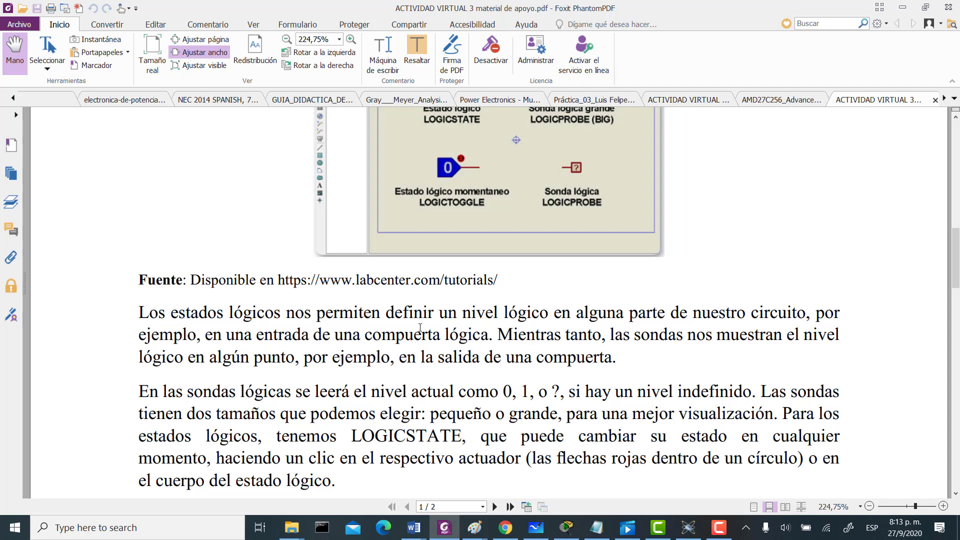
left_click(719, 528)
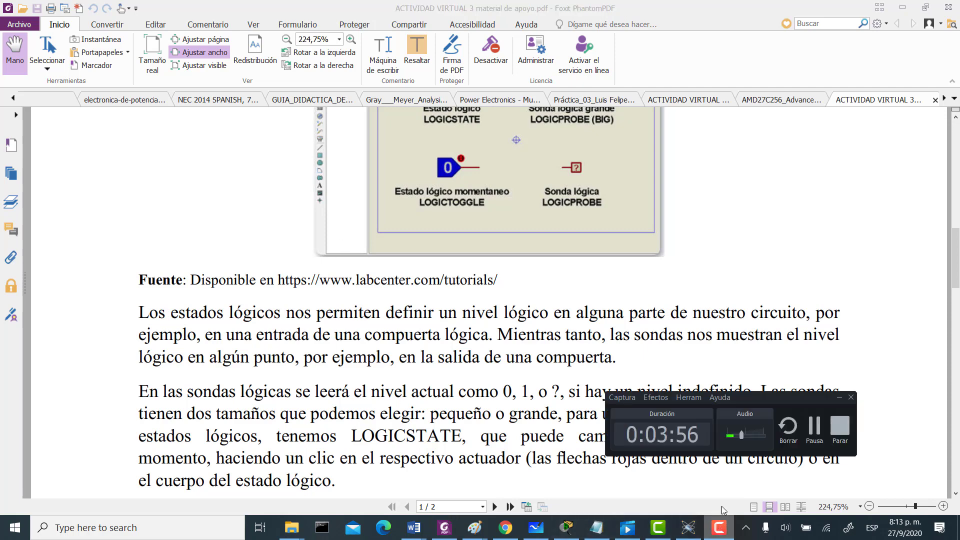
left_click(815, 427)
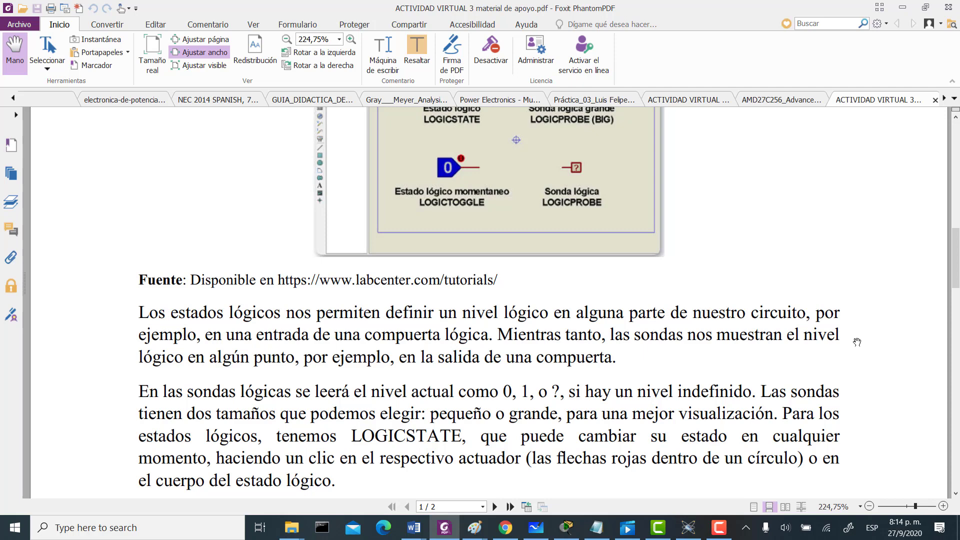
- Read the LOGICTOGGLE explanation, the GROUND placement instructions and the test table on page 2
scroll(477, 389, "down", 10)
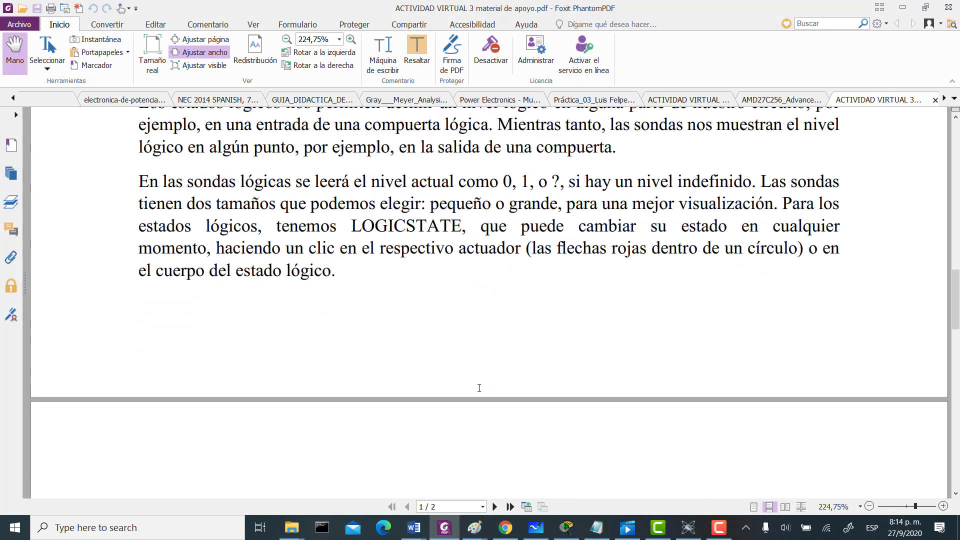
scroll(478, 390, "down", 2)
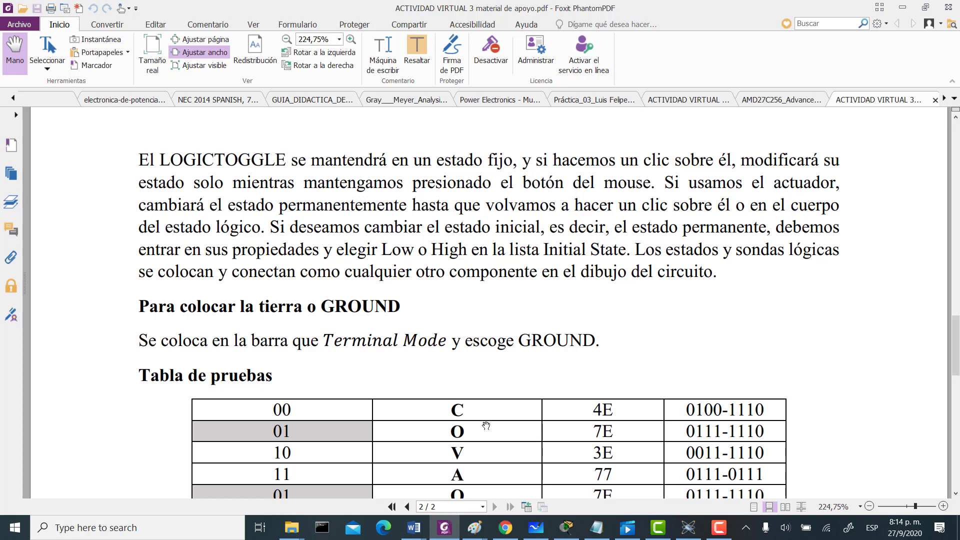
scroll(484, 423, "down", 3)
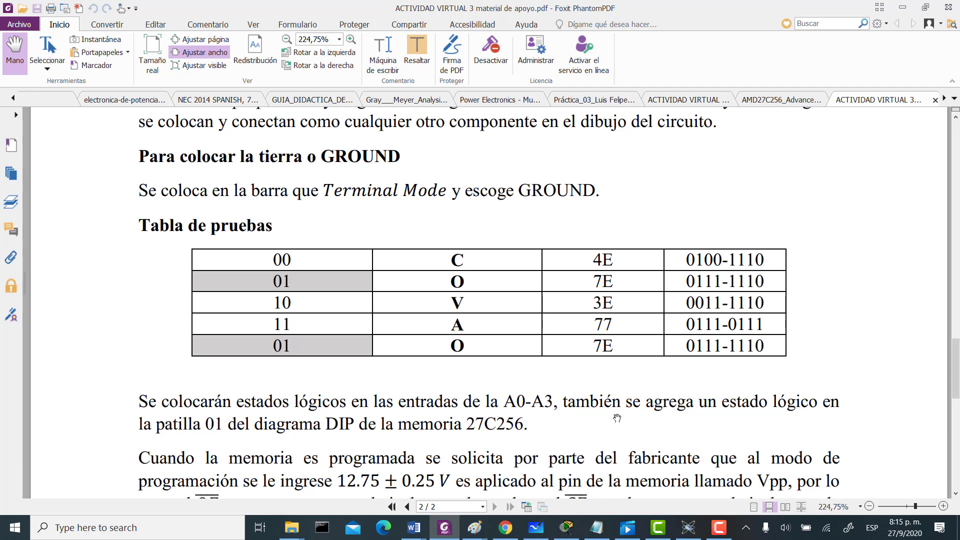
scroll(618, 415, "down", 1)
scroll(618, 414, "down", 1)
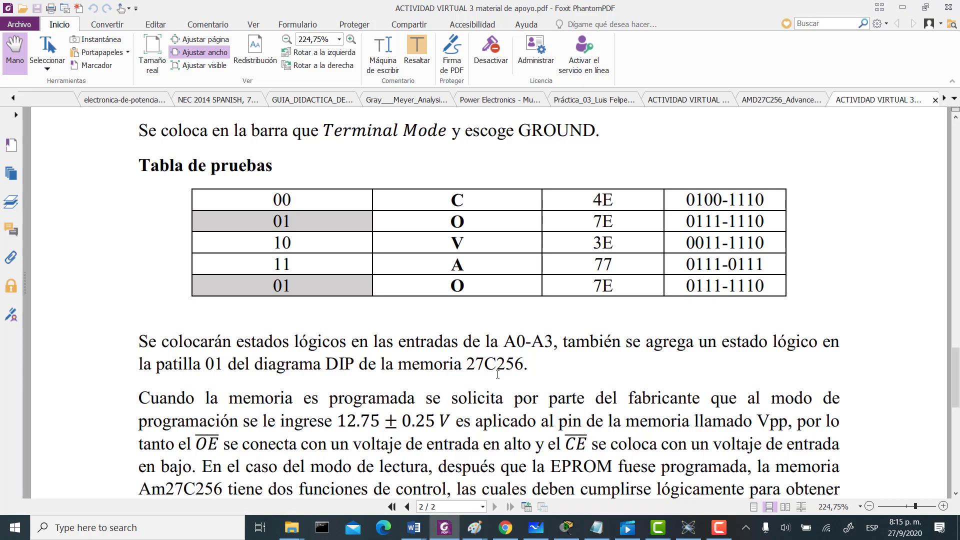
- Open the AMD27C256_AdvancedMicroDevices.pdf datasheet and examine the DIP and PLCC connection diagrams on page 2
left_click(802, 103)
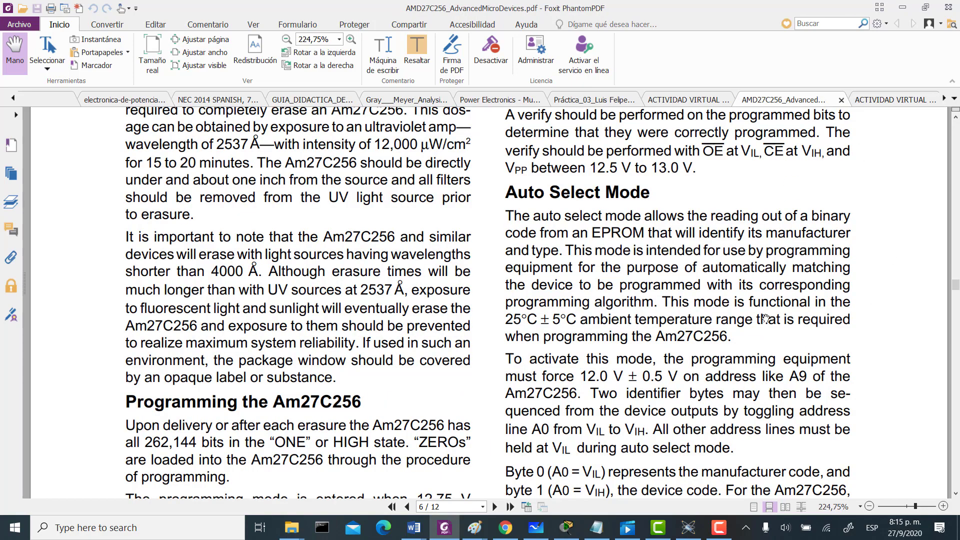
scroll(765, 318, "down", 20)
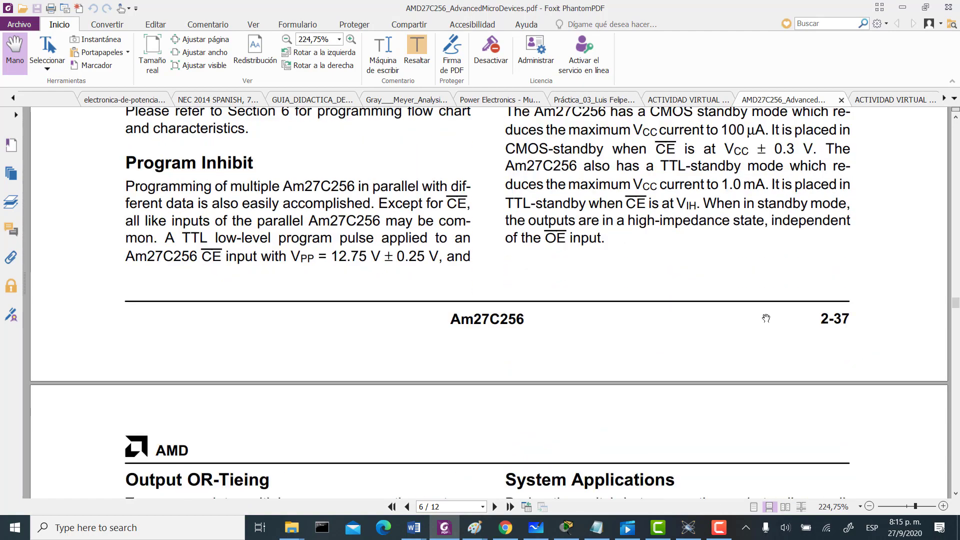
scroll(768, 313, "down", 20)
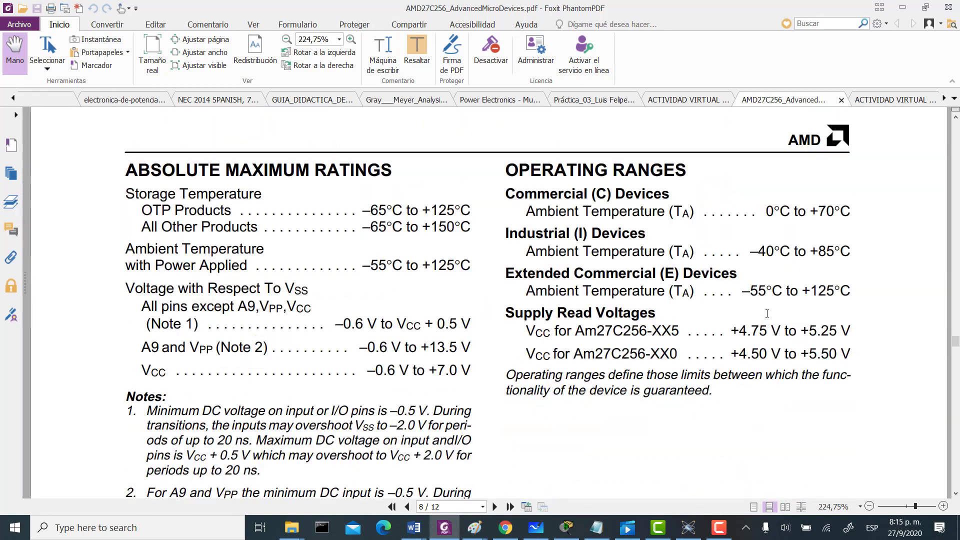
scroll(766, 317, "down", 20)
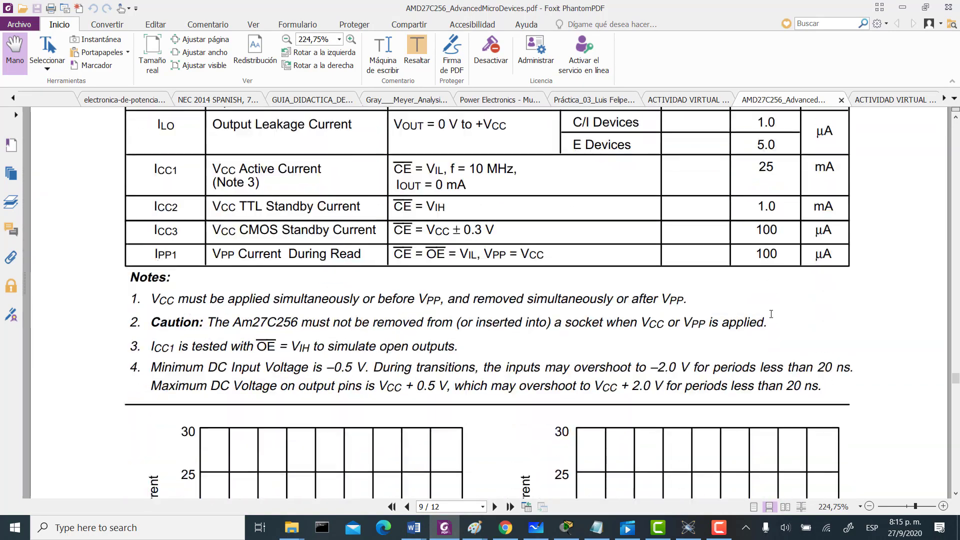
scroll(771, 317, "down", 20)
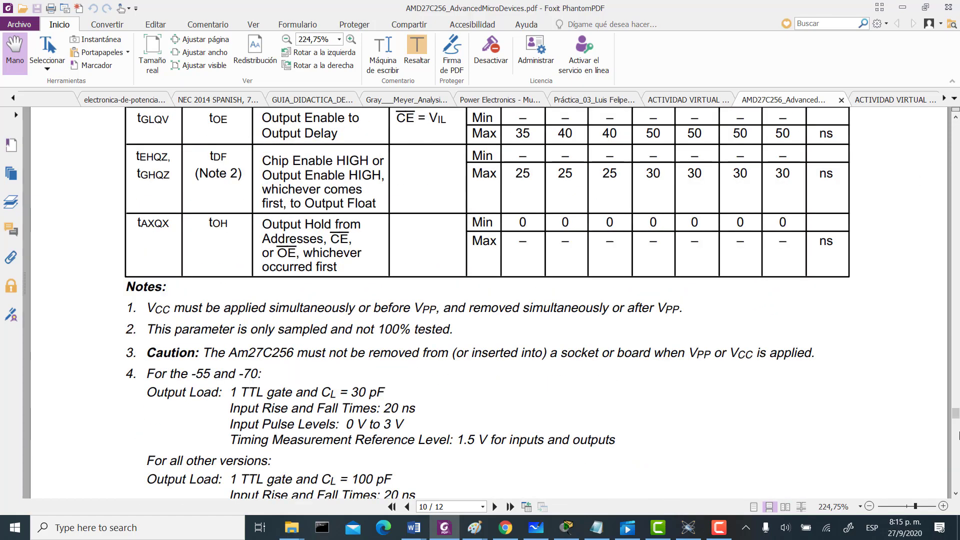
left_click_drag(956, 422, 955, 134)
scroll(698, 390, "down", 15)
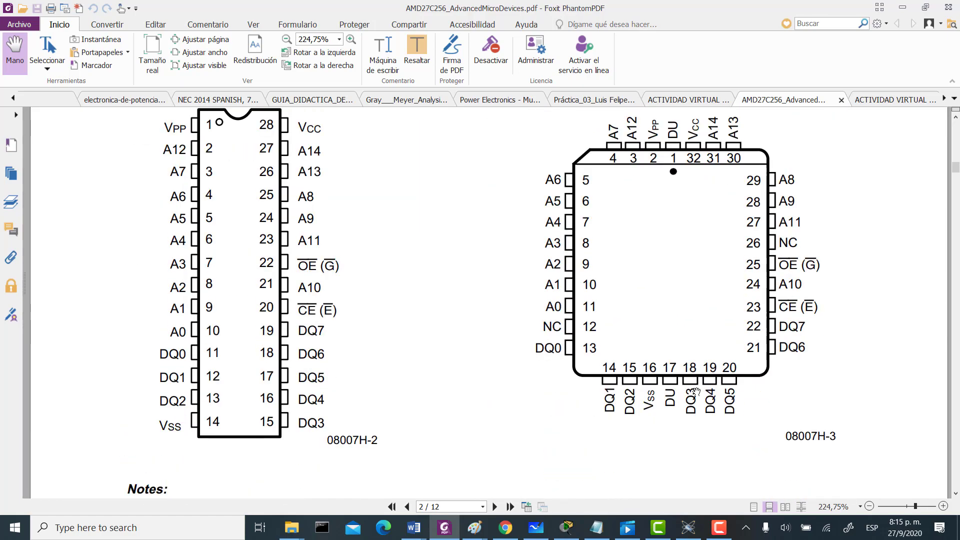
scroll(561, 314, "down", 1)
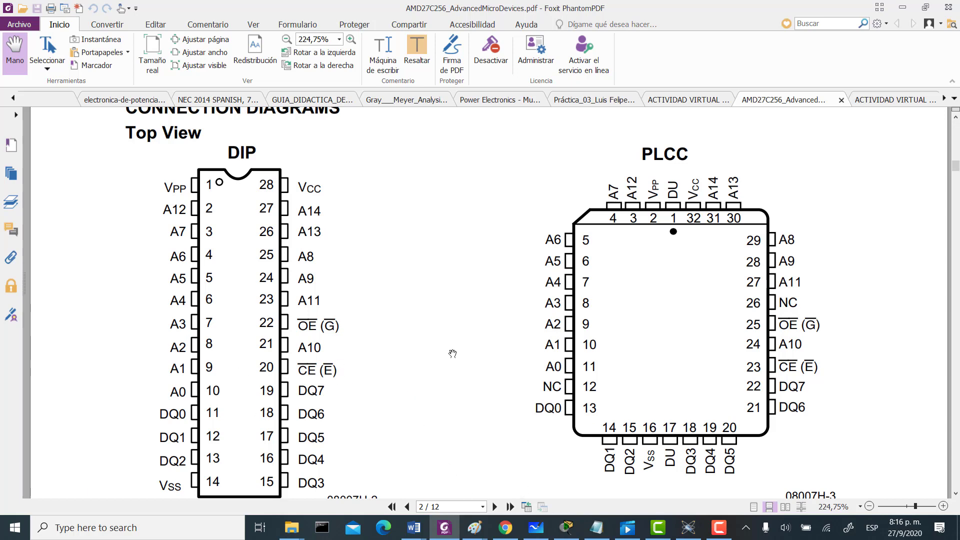
- Read the Programming the Am27C256 and Read Mode sections on page 6 of the datasheet
scroll(450, 355, "up", 4)
scroll(440, 367, "down", 15)
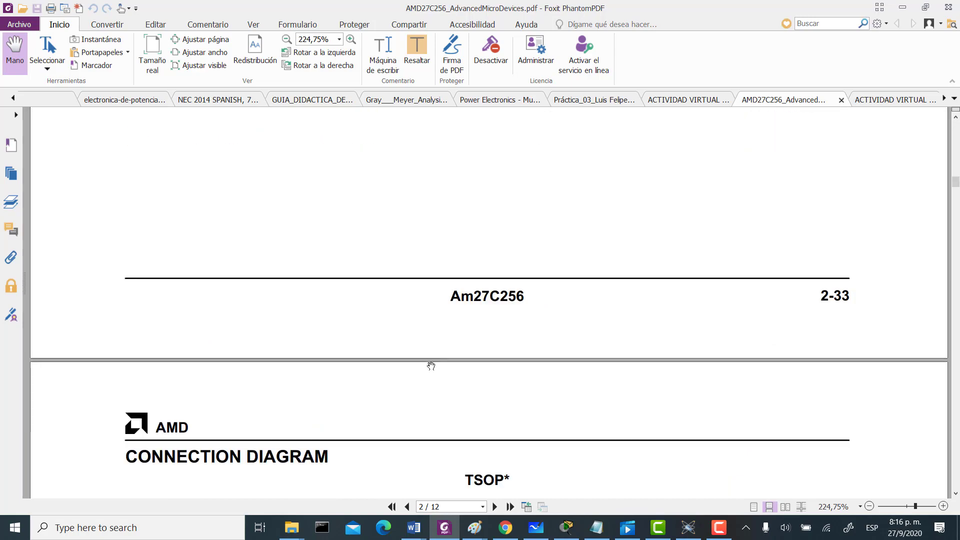
scroll(431, 366, "down", 15)
scroll(432, 371, "down", 10)
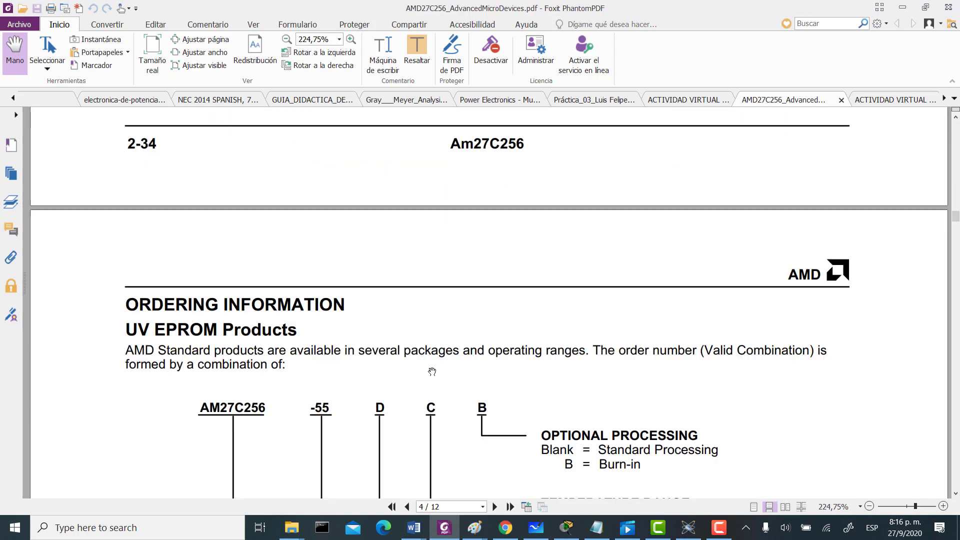
scroll(432, 371, "down", 20)
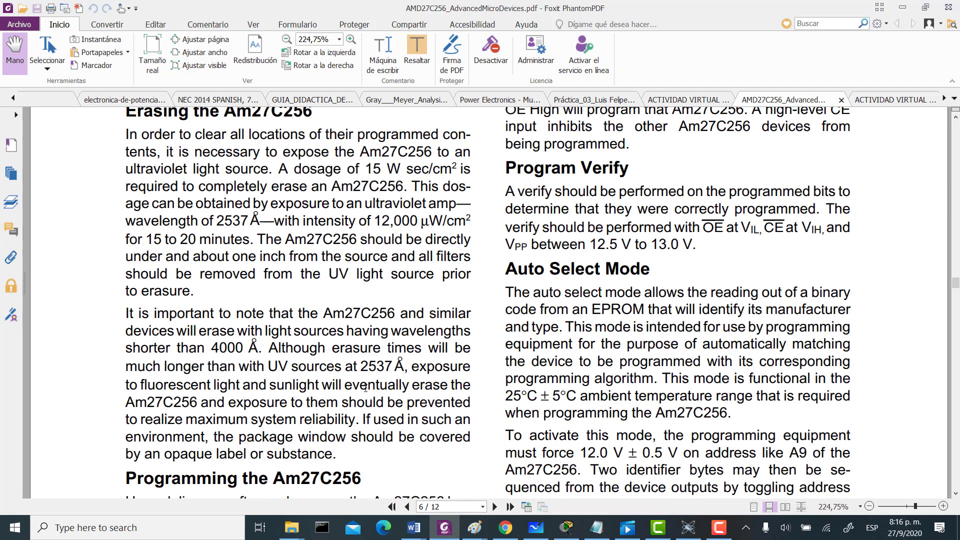
scroll(369, 399, "down", 3)
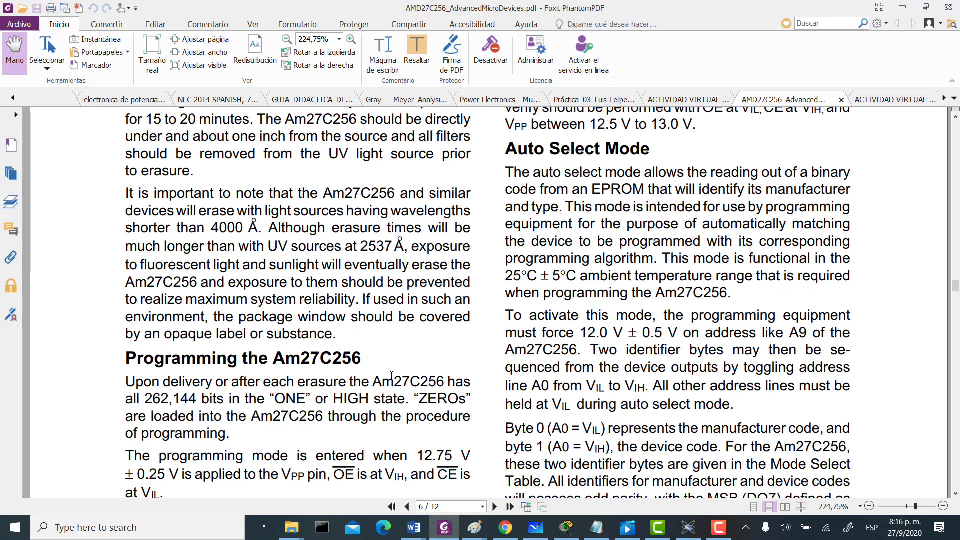
scroll(392, 376, "down", 4)
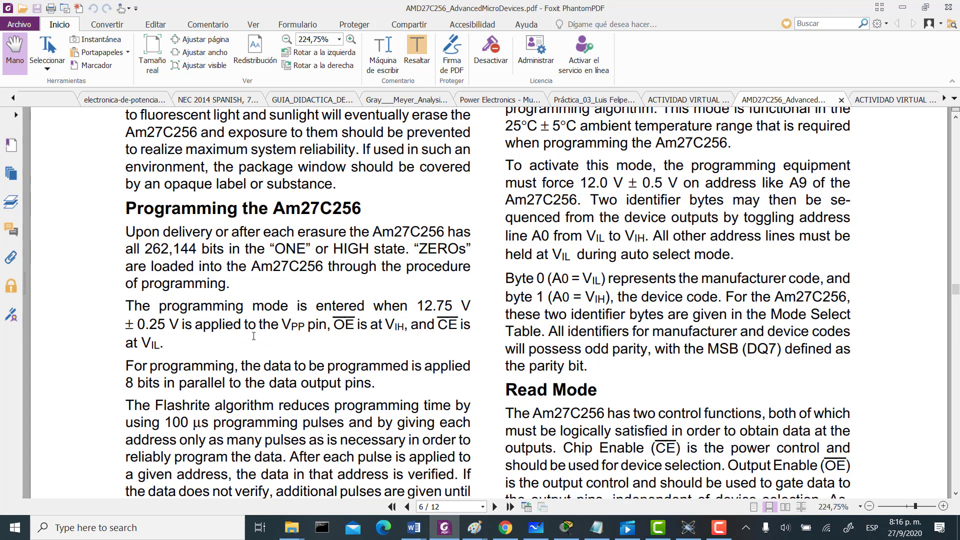
scroll(253, 335, "down", 1)
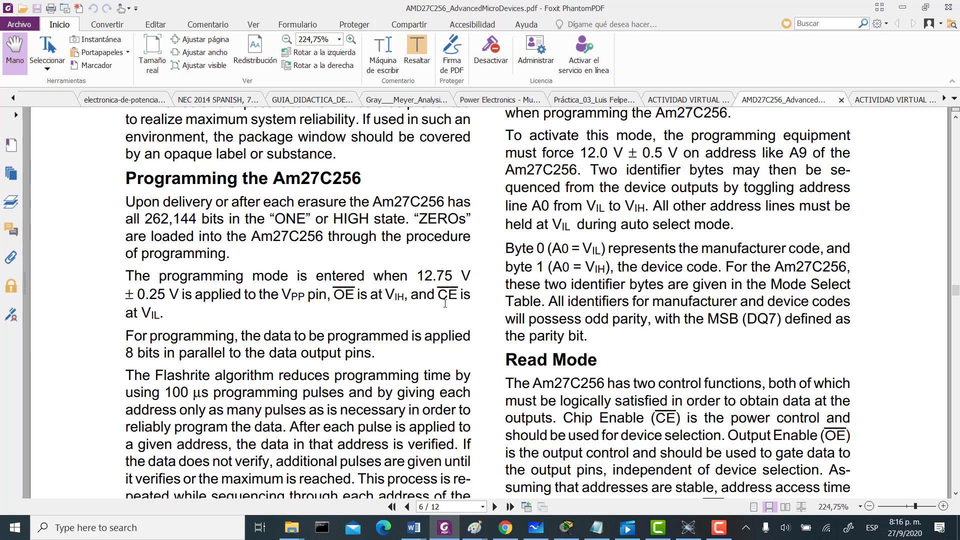
scroll(445, 304, "down", 3)
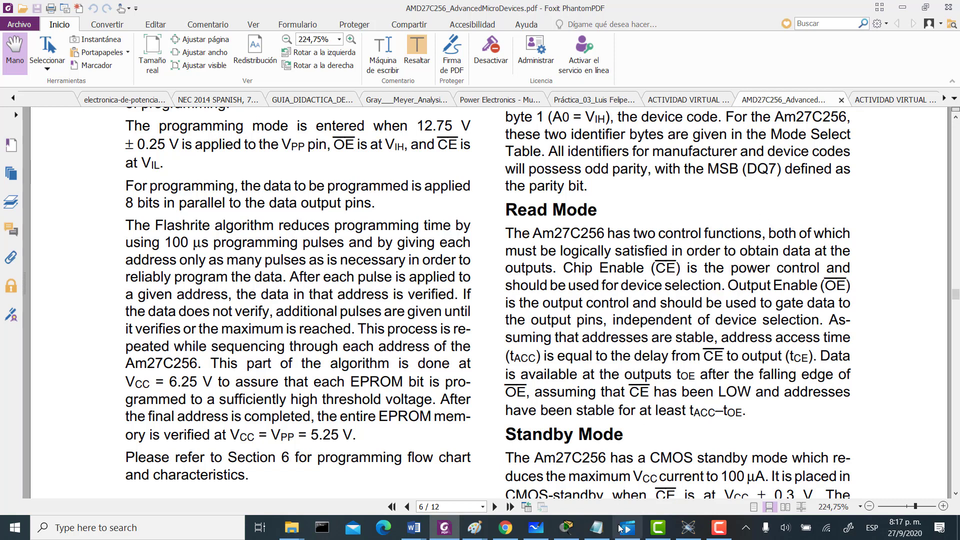
- Return to the ACTIVIDAD VIRTUAL 3 support material and read the closing paragraphs on the Vpp, OE and CE connections
left_click(446, 530)
left_click(445, 529)
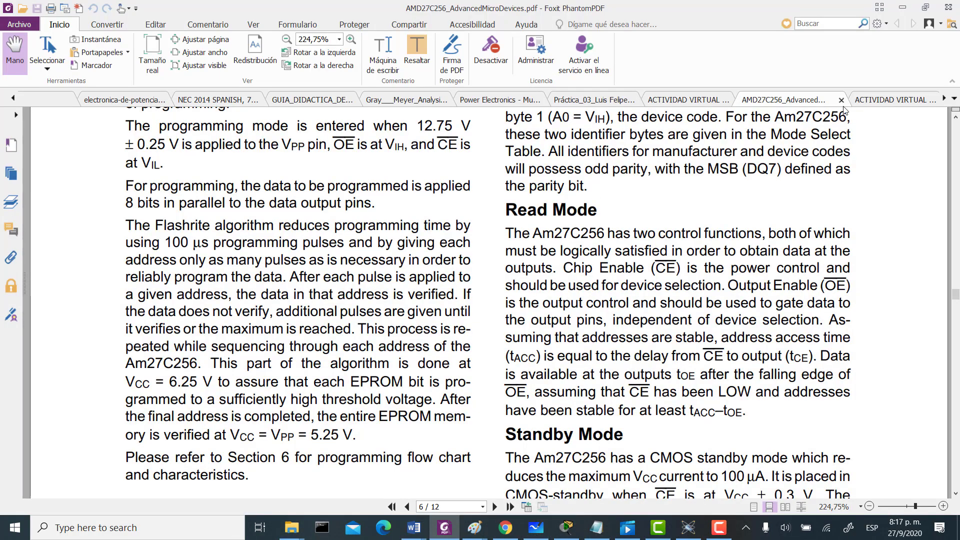
left_click(904, 98)
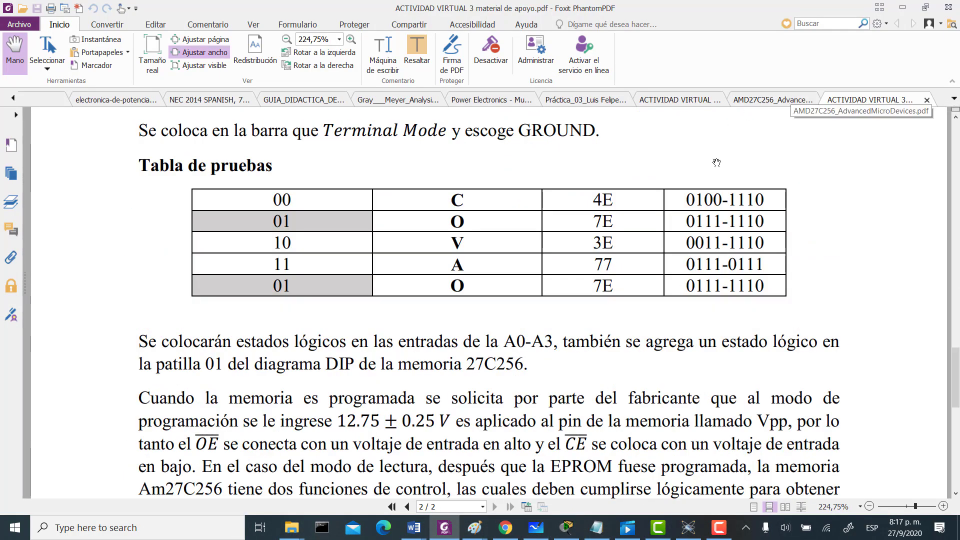
scroll(748, 260, "down", 4)
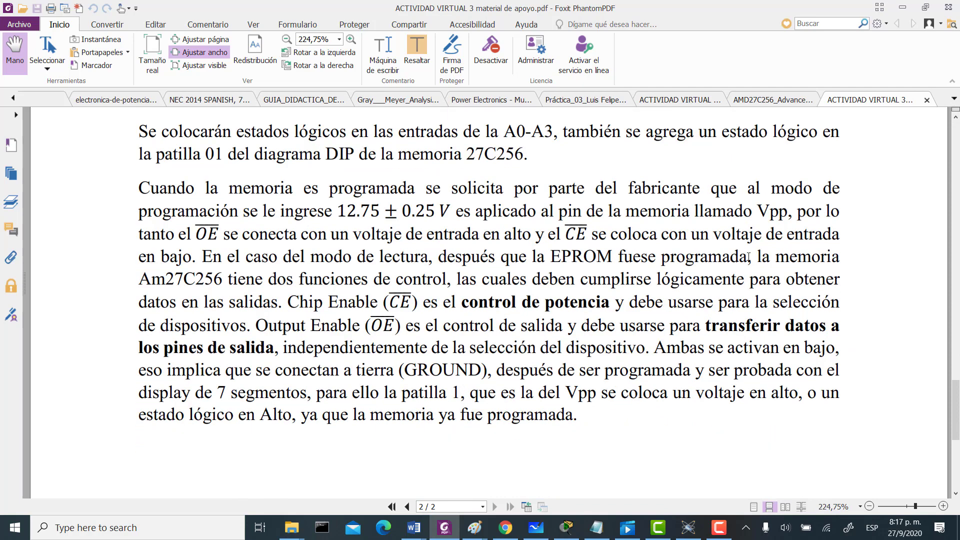
scroll(570, 278, "up", 1)
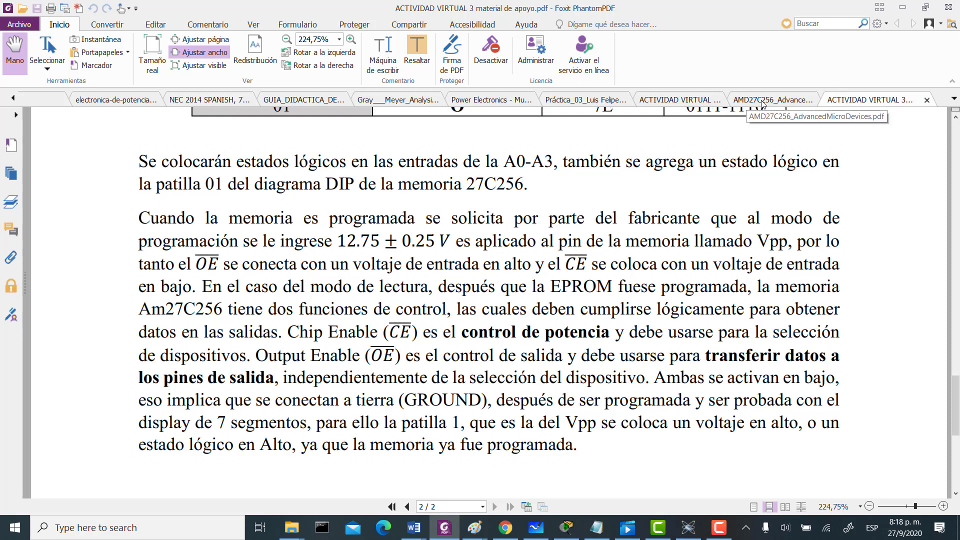
- Switch to the ACTIVIDAD VIRTUAL 2 support material and examine the full 28-pin DIP diagram on page 4 at 125% zoom
left_click(706, 106)
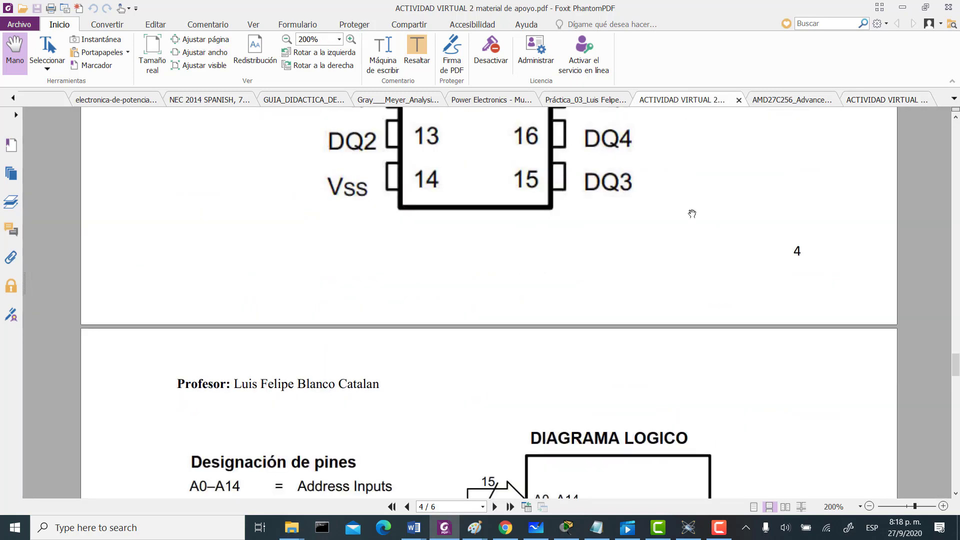
scroll(691, 230, "up", 6)
scroll(696, 253, "up", 3)
scroll(696, 250, "down", 3)
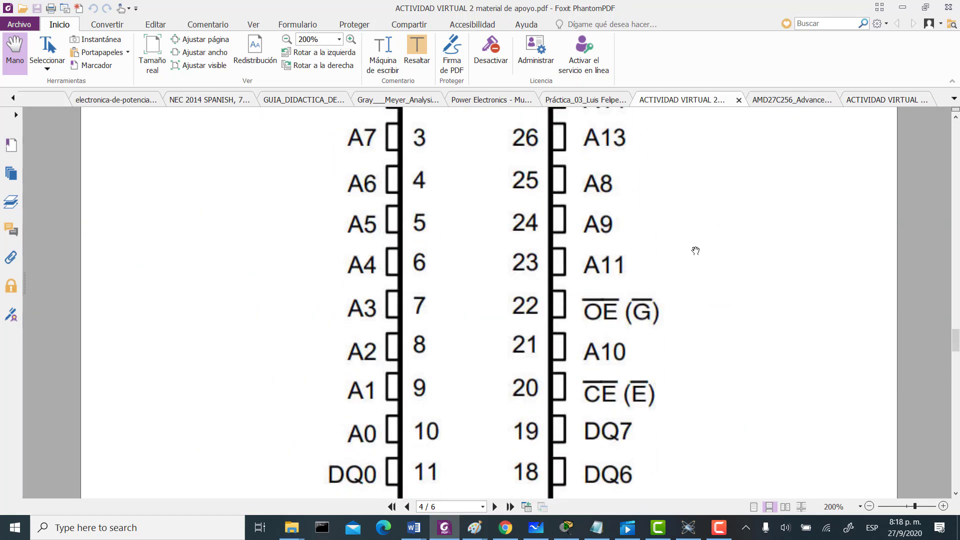
scroll(689, 248, "down", 2, "ctrl")
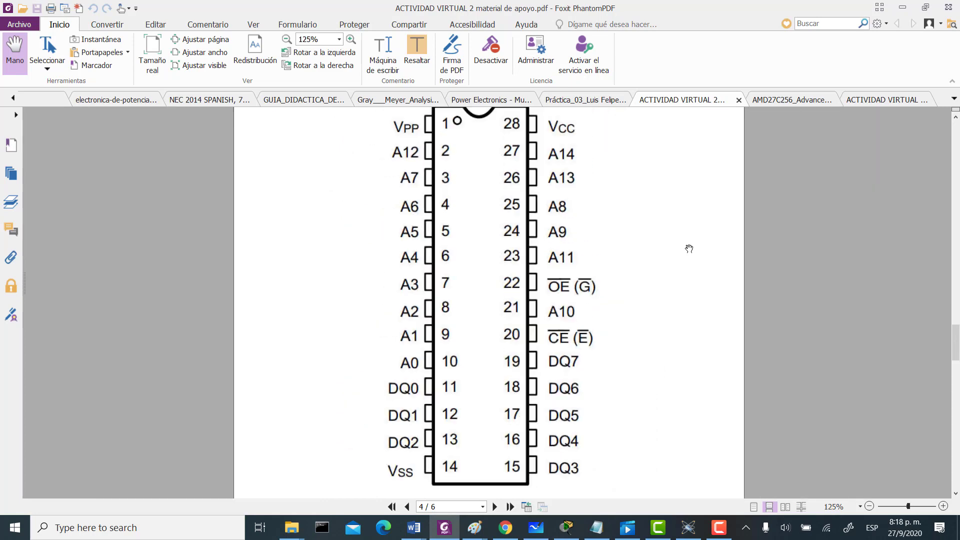
scroll(689, 249, "up", 1)
scroll(689, 249, "down", 1)
- Launch the Pointofix screen annotation tool and start its drawing mode over the DIP diagram
left_click(16, 533)
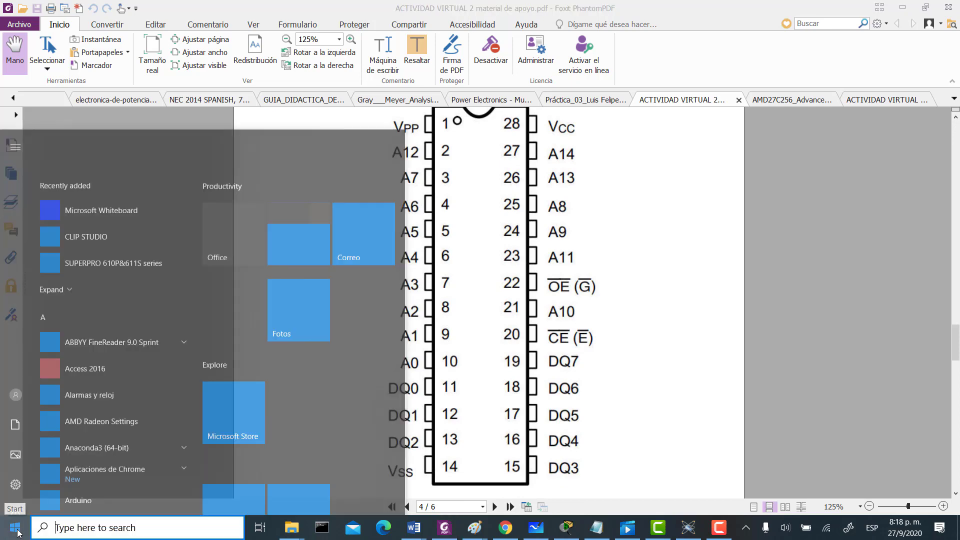
scroll(101, 395, "down", 5)
scroll(101, 397, "down", 15)
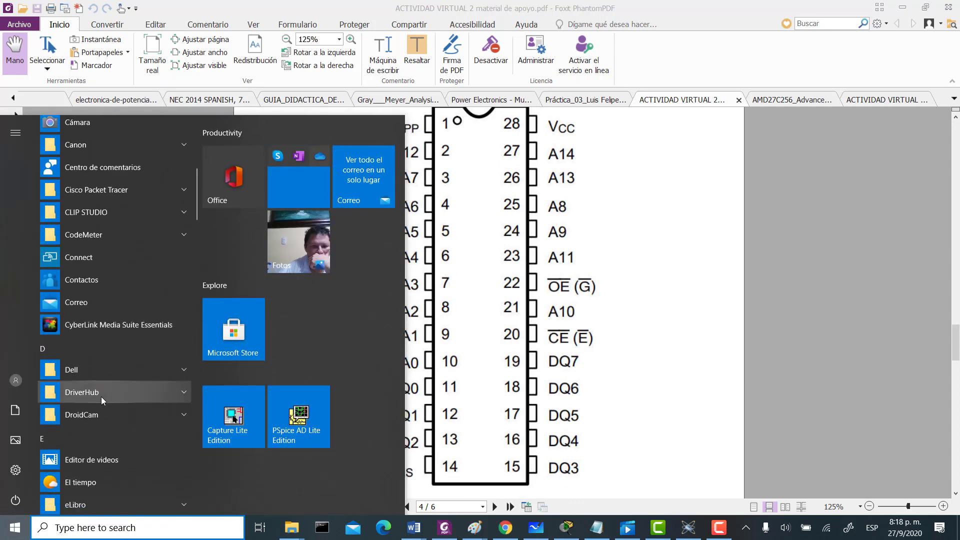
scroll(103, 404, "down", 5)
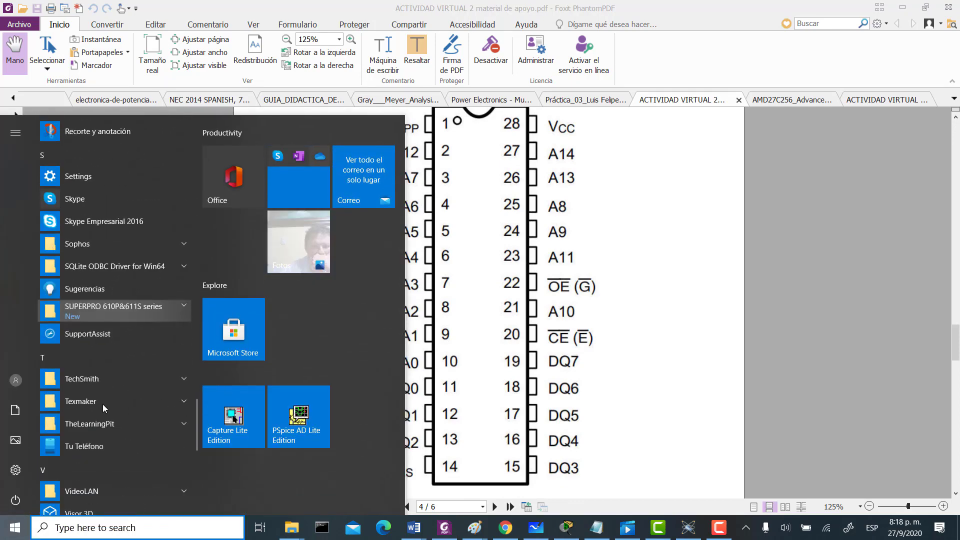
scroll(102, 405, "up", 6)
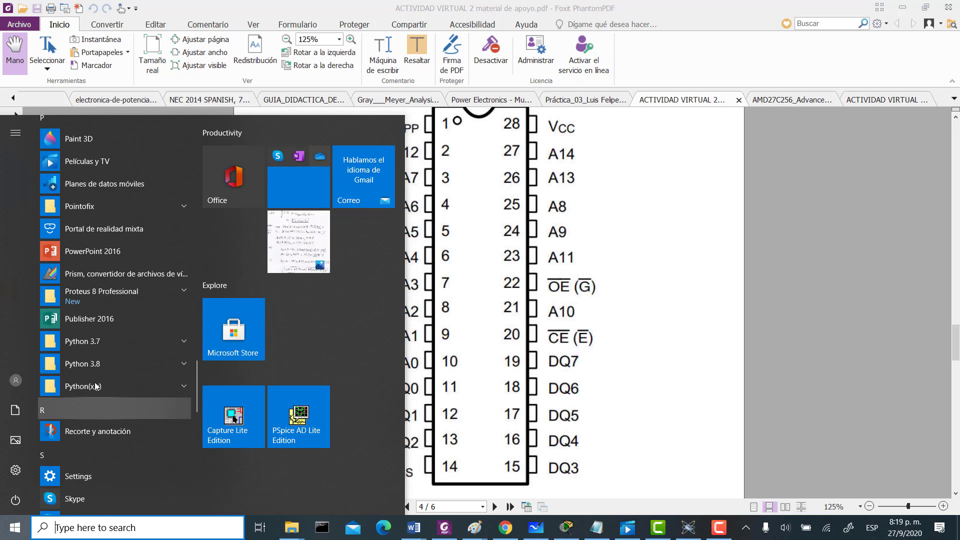
scroll(108, 292, "up", 2)
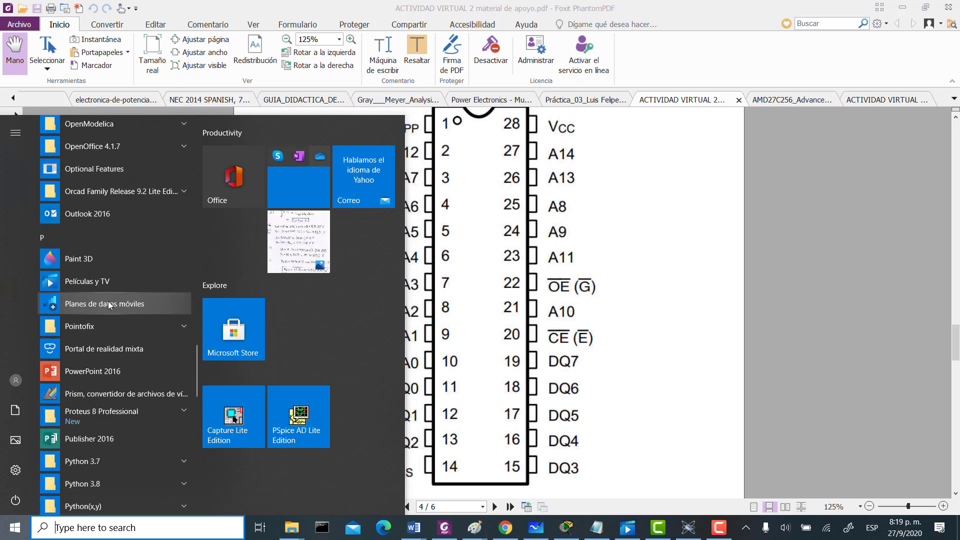
scroll(100, 360, "down", 1)
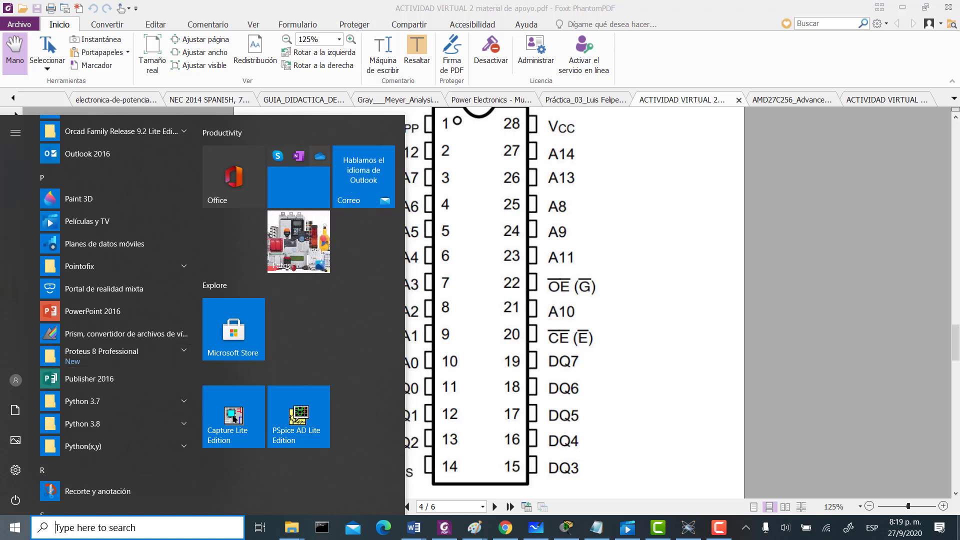
left_click(730, 531)
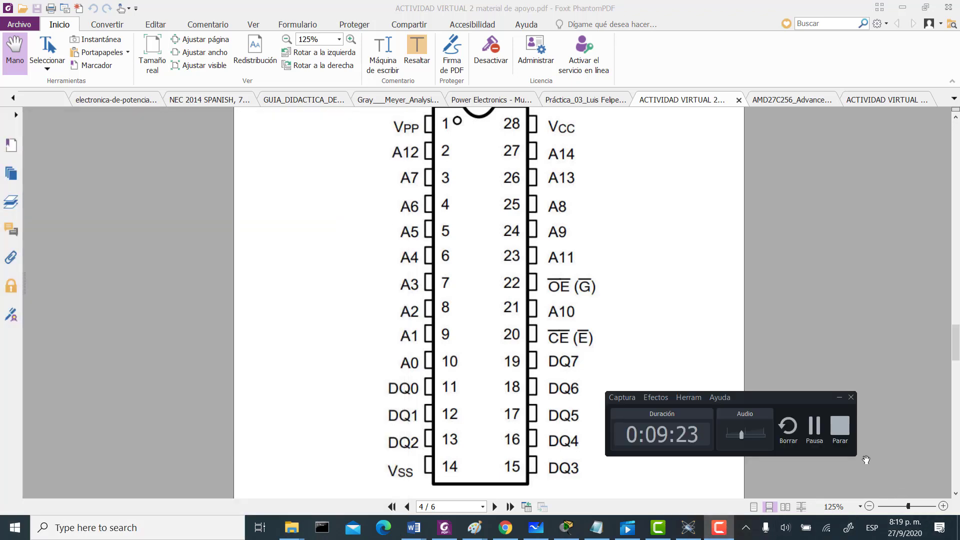
left_click(818, 428)
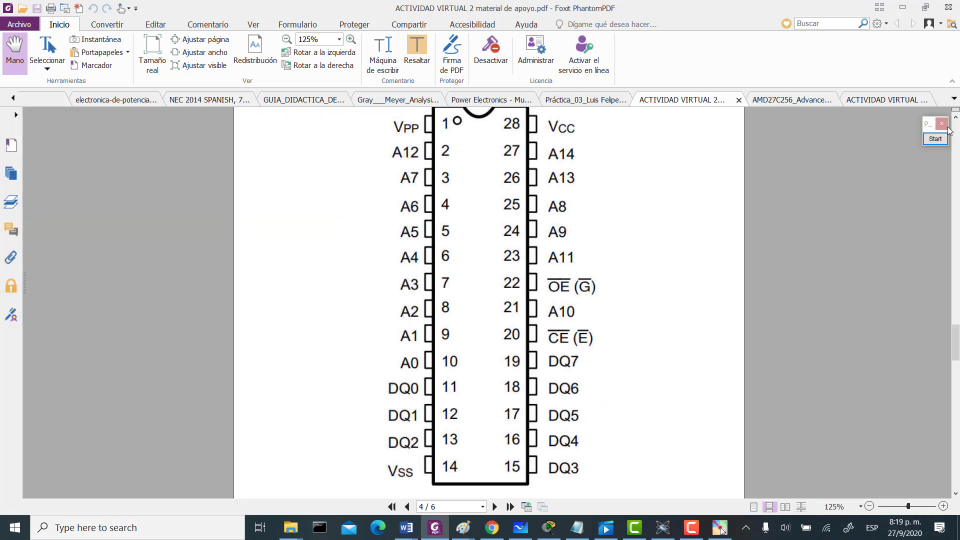
left_click(935, 139)
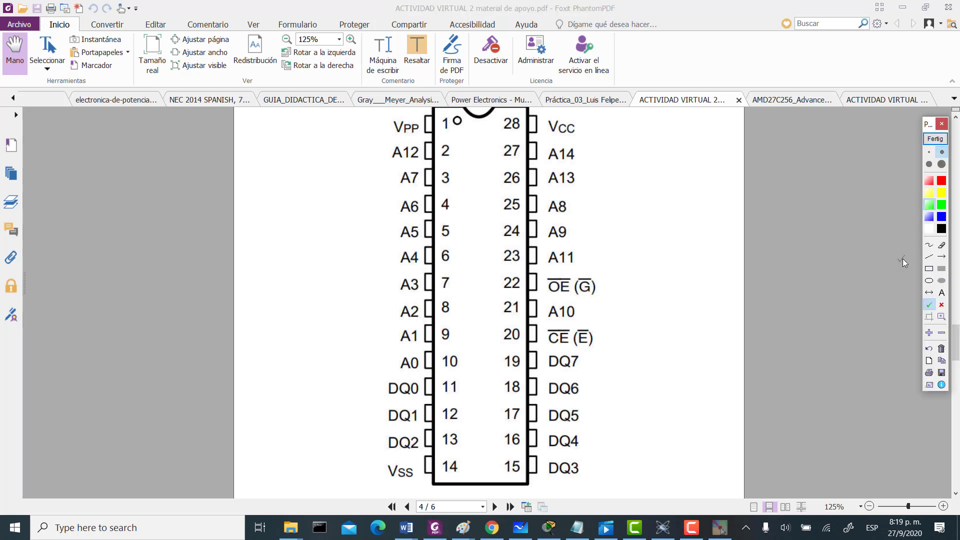
- Circle pin 1 (VPP) with a green ellipse and handwrite "+5V" beside it
left_click(687, 233)
left_click(929, 281)
mouse_move(378, 115)
left_mouse_down()
mouse_move(345, 131)
mouse_move(456, 139)
left_mouse_up()
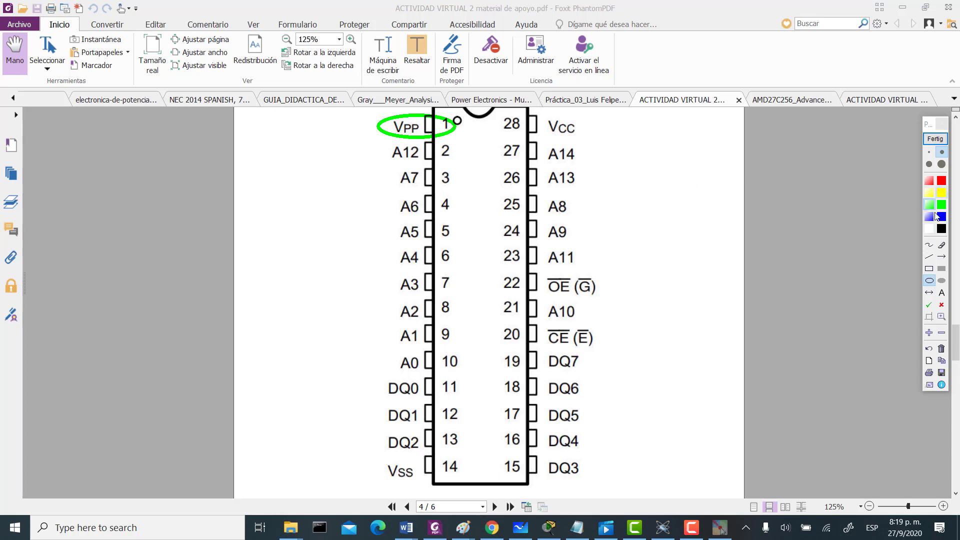
left_click(930, 245)
mouse_move(313, 125)
left_mouse_down()
mouse_move(291, 124)
mouse_move(283, 163)
left_mouse_up()
mouse_move(325, 127)
left_mouse_down()
mouse_move(353, 128)
mouse_move(363, 108)
left_mouse_up()
mouse_move(265, 127)
left_mouse_down()
mouse_move(265, 163)
mouse_move(279, 144)
left_mouse_up()
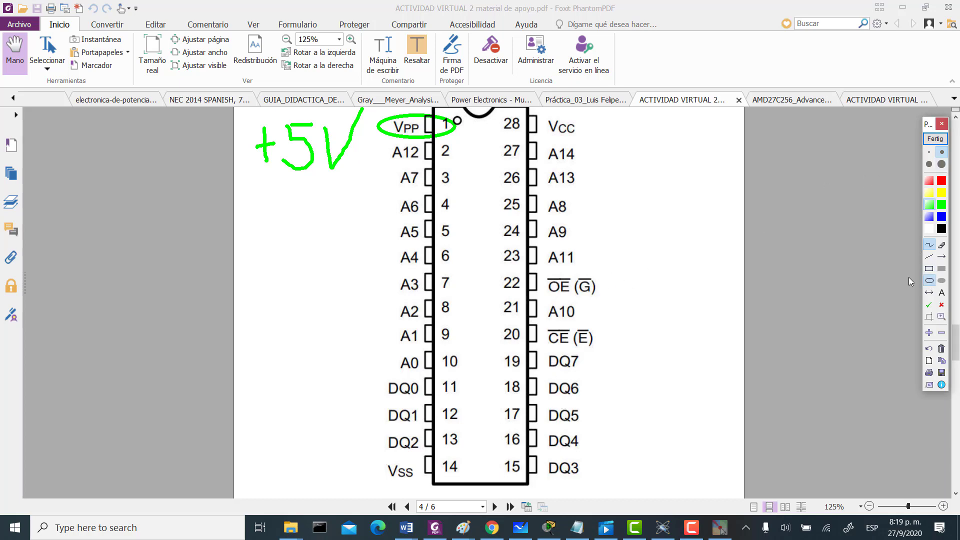
- Circle the OE (G) label at pin 22 in green and draw a ground symbol connected to it
left_click(929, 281)
left_click_drag(539, 272, 603, 304)
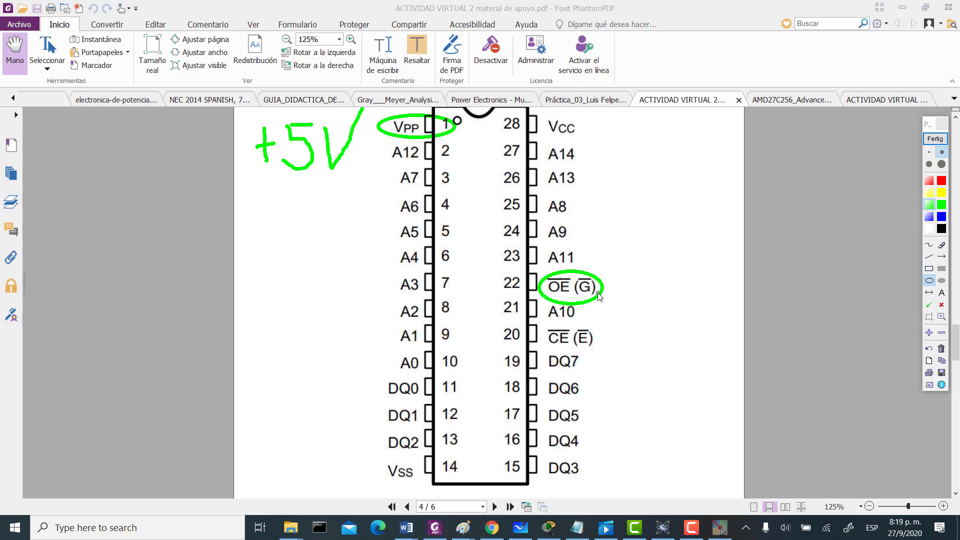
mouse_move(606, 291)
left_mouse_down()
mouse_move(636, 293)
mouse_move(641, 283)
mouse_move(641, 303)
mouse_move(649, 295)
left_mouse_up()
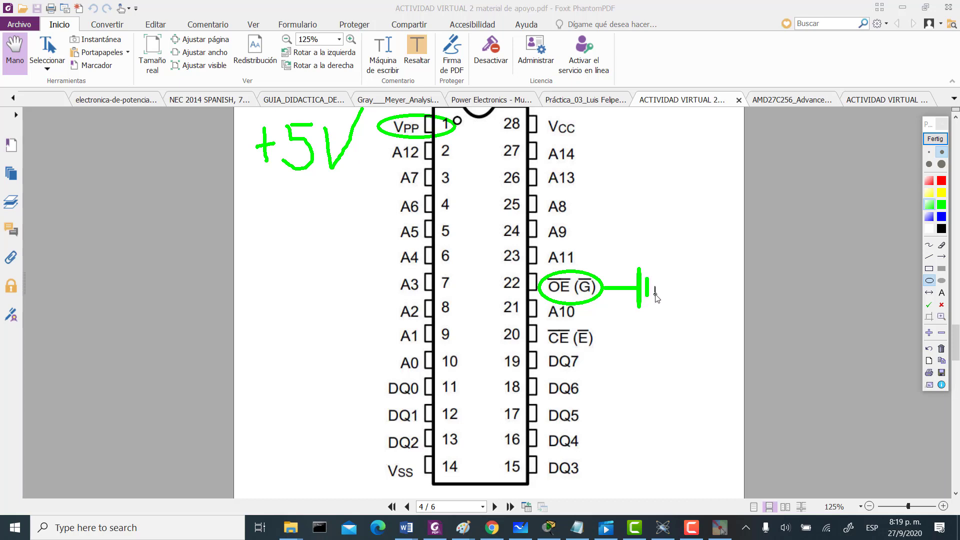
left_click_drag(654, 293, 655, 295)
- Outline the address pins from pin 2 down to pin 9 with a red freehand loop
left_click(929, 181)
left_click(929, 245)
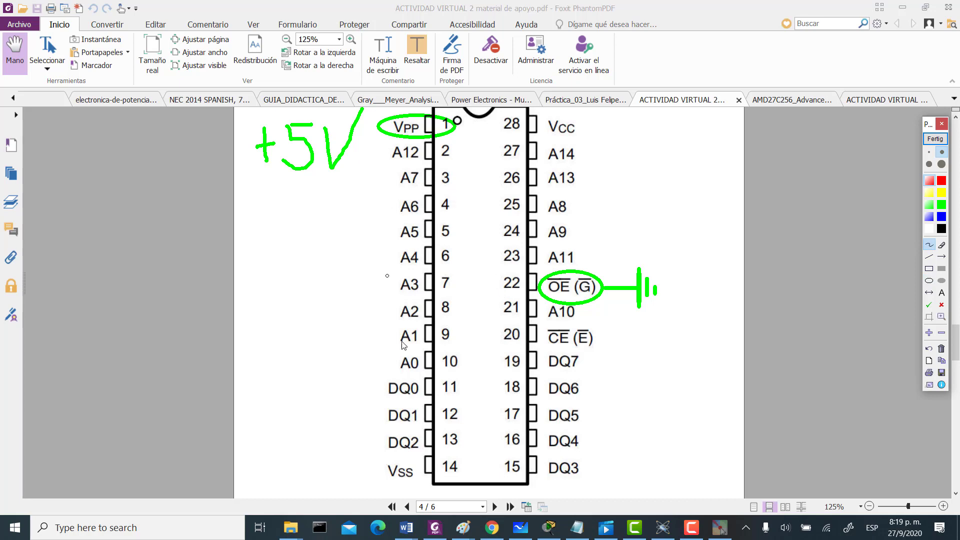
mouse_move(439, 145)
left_mouse_down()
mouse_move(436, 290)
mouse_move(450, 338)
left_mouse_up()
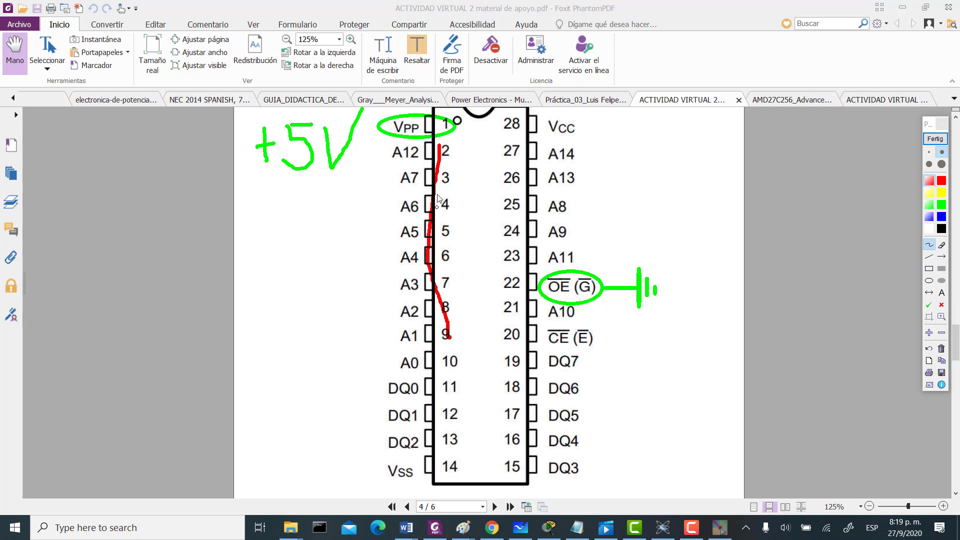
mouse_move(447, 144)
left_mouse_down()
mouse_move(417, 253)
mouse_move(447, 336)
mouse_move(470, 245)
mouse_move(455, 150)
mouse_move(441, 152)
left_mouse_up()
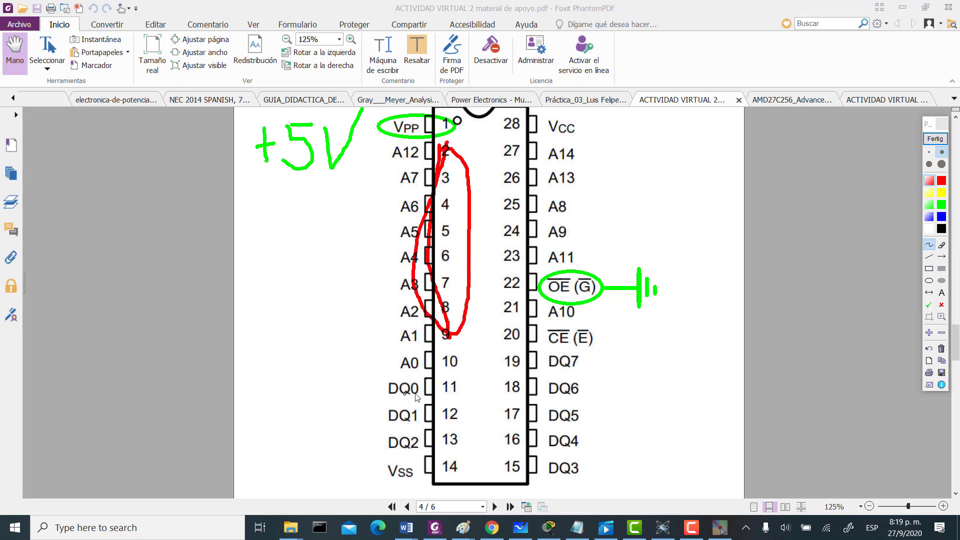
- Loop the DQ0–DQ6 data pins in red, draw an arrow to a sketched seven-segment display, and end the annotation mode
mouse_move(395, 381)
left_mouse_down()
mouse_move(385, 400)
mouse_move(430, 465)
mouse_move(548, 488)
mouse_move(592, 419)
mouse_move(528, 376)
mouse_move(393, 399)
mouse_move(395, 388)
left_mouse_up()
mouse_move(574, 431)
left_mouse_down()
mouse_move(611, 400)
mouse_move(641, 393)
mouse_move(628, 421)
left_mouse_up()
mouse_move(652, 356)
left_mouse_down()
mouse_move(650, 387)
mouse_move(681, 357)
mouse_move(695, 370)
mouse_move(691, 391)
mouse_move(657, 395)
mouse_move(642, 428)
mouse_move(674, 443)
left_mouse_up()
left_click_drag(689, 411, 689, 432)
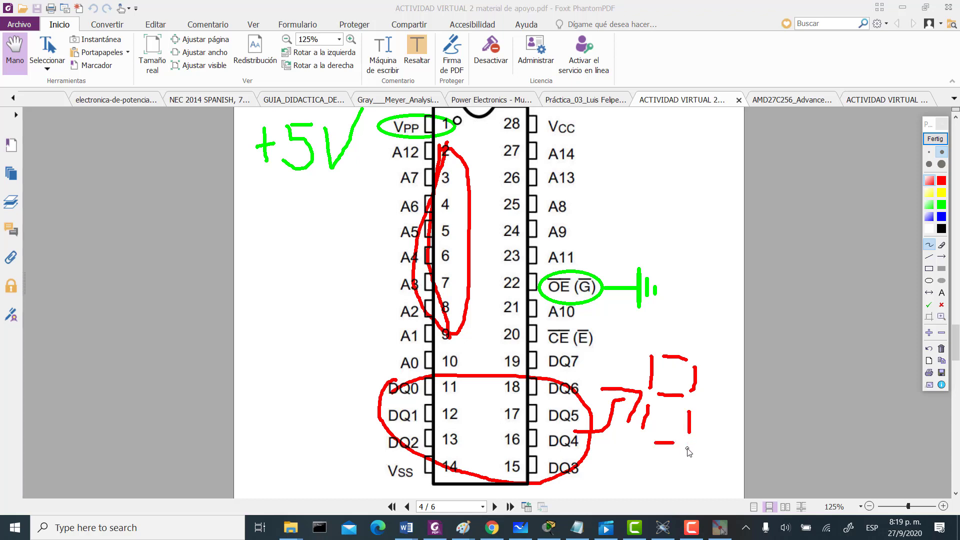
left_click(935, 139)
- Bring up the DIAGRAMA LOGICO on page 5 and draw a red freehand ground symbol connected to the OE (G) input
scroll(575, 350, "down", 10)
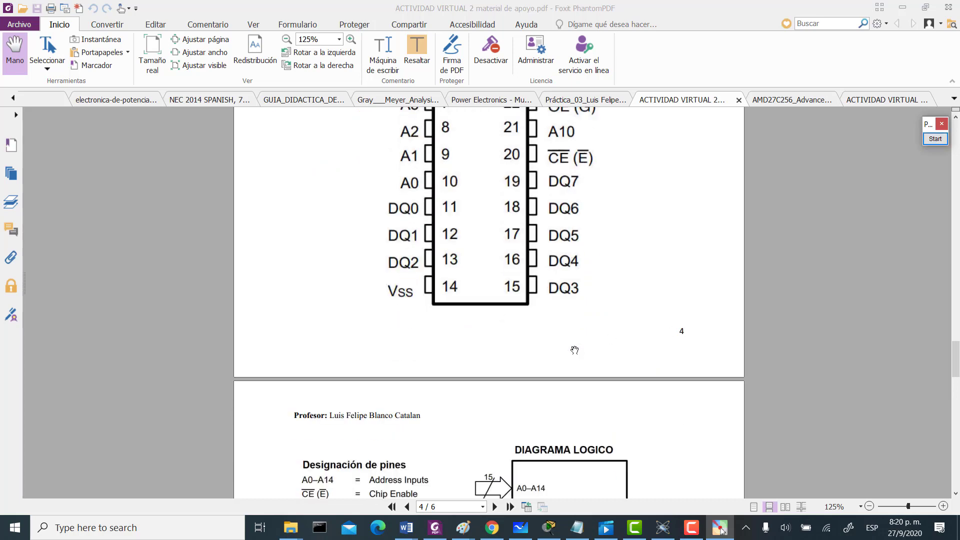
scroll(575, 350, "up", 2)
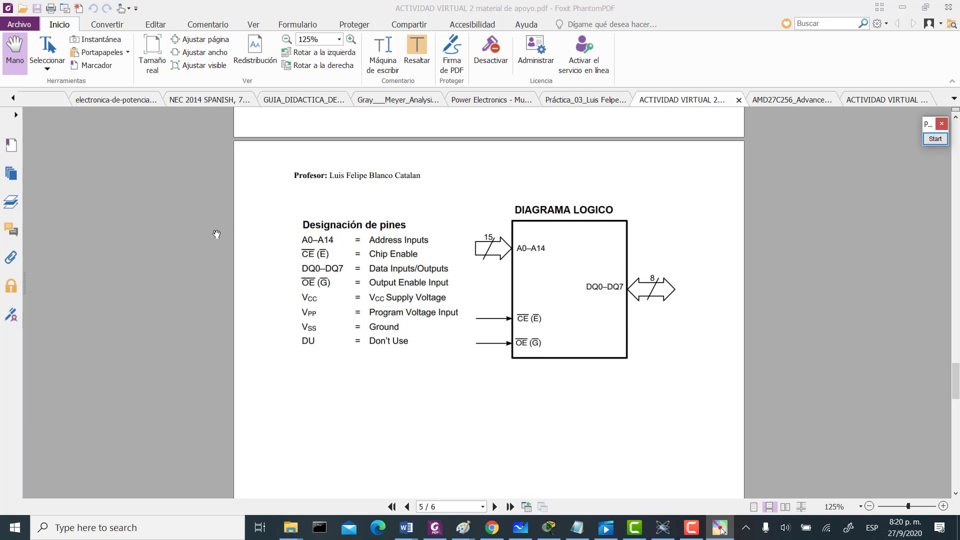
left_click(936, 138)
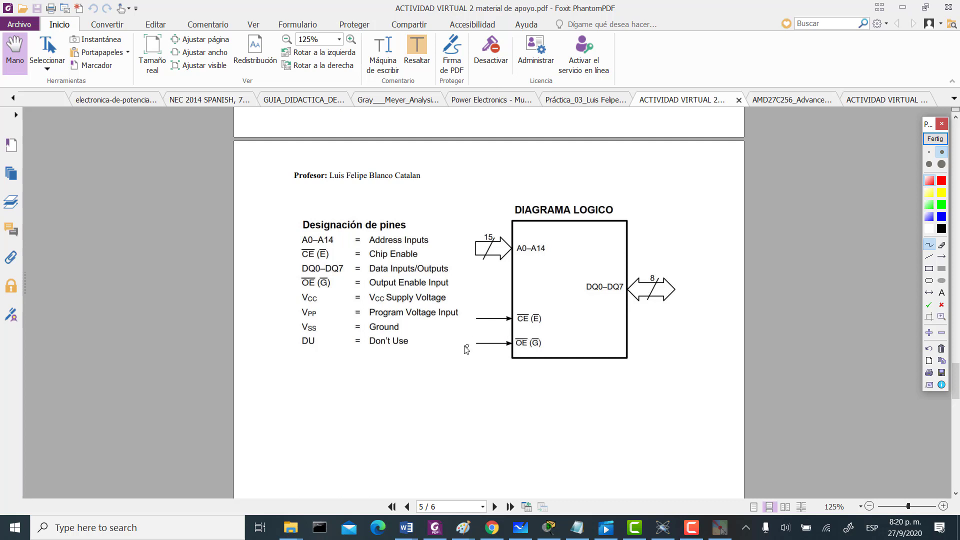
mouse_move(476, 345)
left_mouse_down()
mouse_move(477, 388)
mouse_move(520, 398)
mouse_move(495, 413)
left_mouse_up()
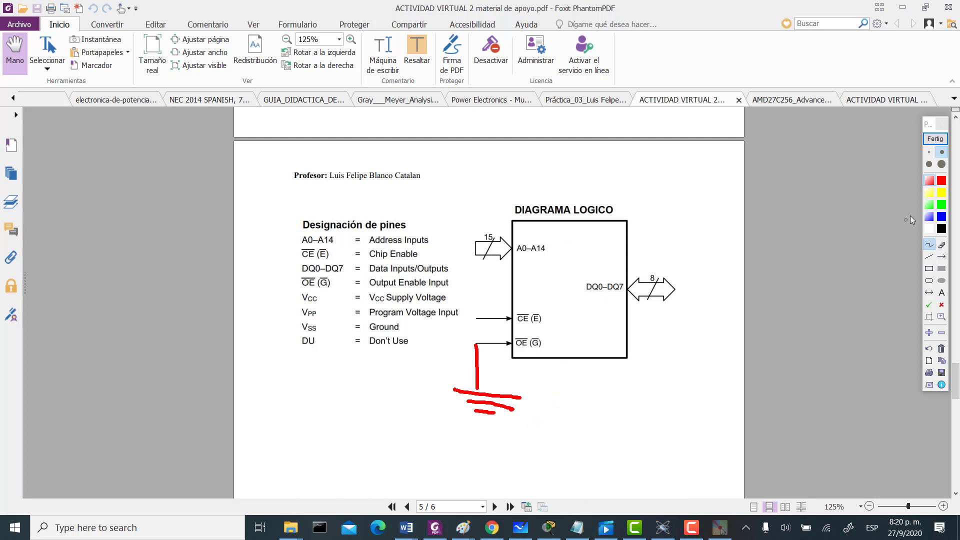
- Circle the A0–A14 label and the 8-bit data output arrow with green ellipses
left_click(929, 281)
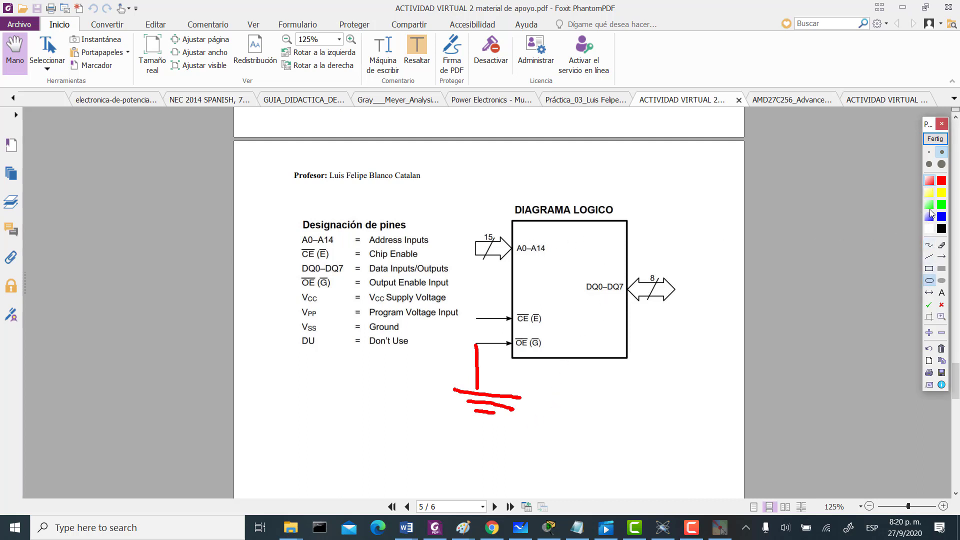
left_click(929, 204)
left_click_drag(493, 231, 566, 269)
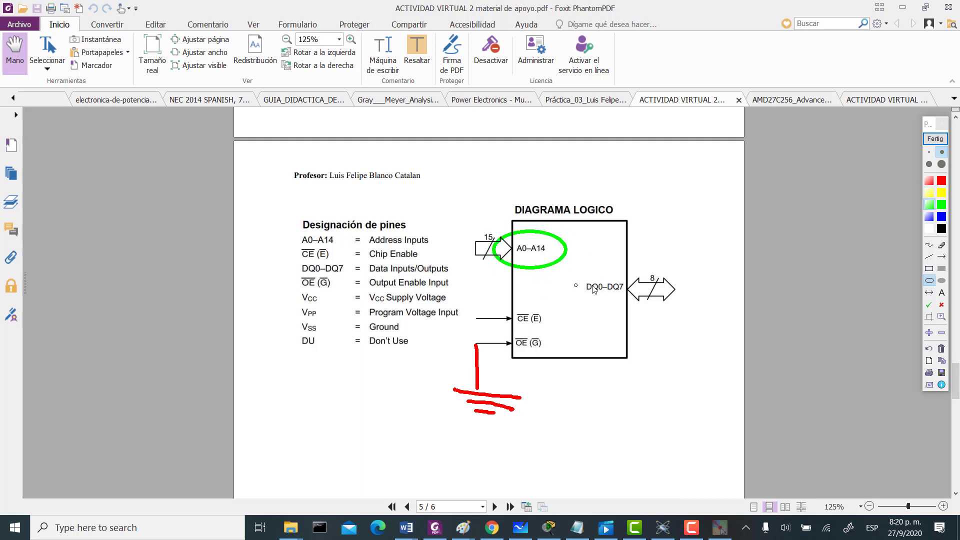
left_click_drag(638, 266, 698, 308)
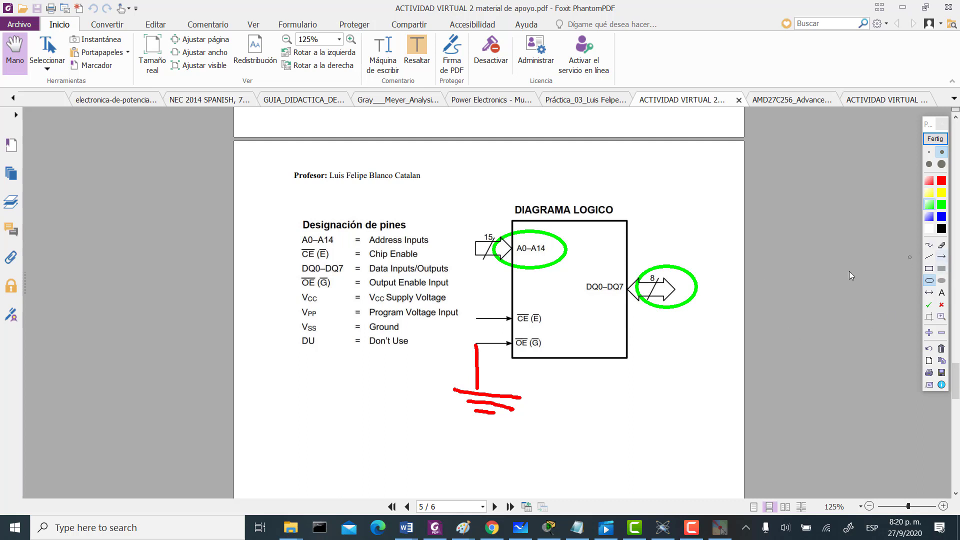
- Draw a curved red freehand arrow from the A0–A14 inputs to the DQ0–DQ7 data output
left_click(933, 179)
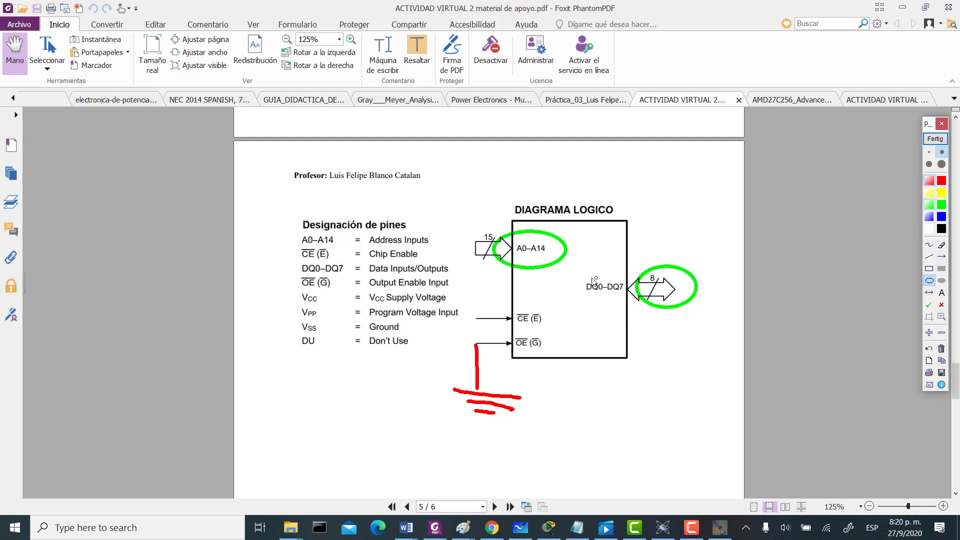
left_click(929, 244)
mouse_move(541, 266)
left_mouse_down()
mouse_move(556, 302)
mouse_move(629, 315)
mouse_move(640, 332)
left_mouse_up()
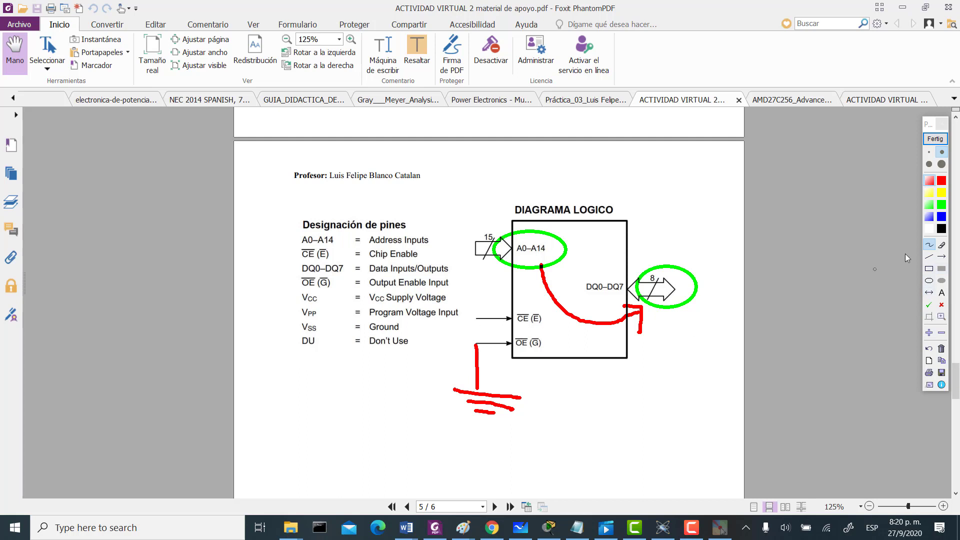
- Join the CE (E) input to the drawn ground with a straight red line, and end the annotation mode
left_click(928, 257)
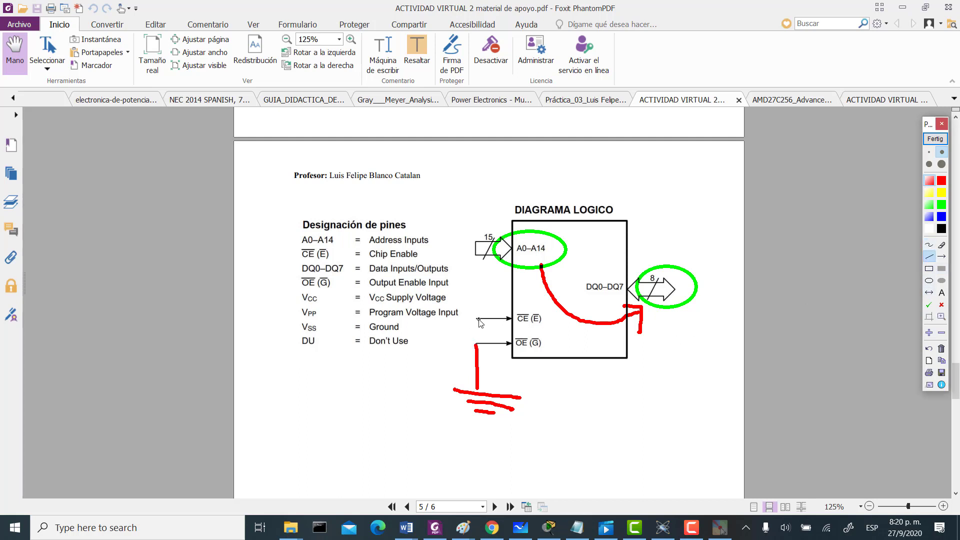
left_click_drag(479, 319, 478, 387)
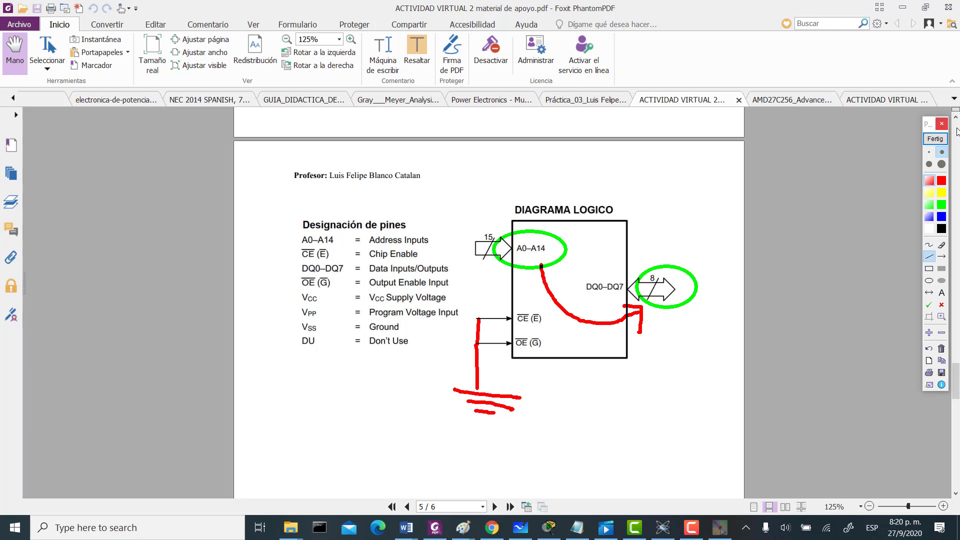
left_click(935, 139)
- Return to the ACTIVIDAD VIRTUAL 3 support material and review the Tabla de pruebas and the logic-state instructions on page 2
scroll(584, 300, "up", 3)
scroll(585, 299, "up", 6)
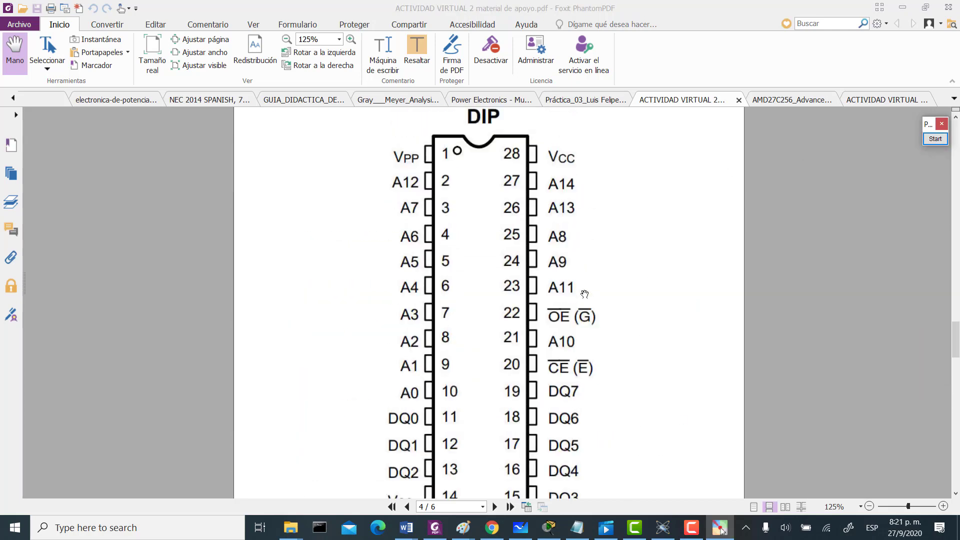
left_click(435, 527)
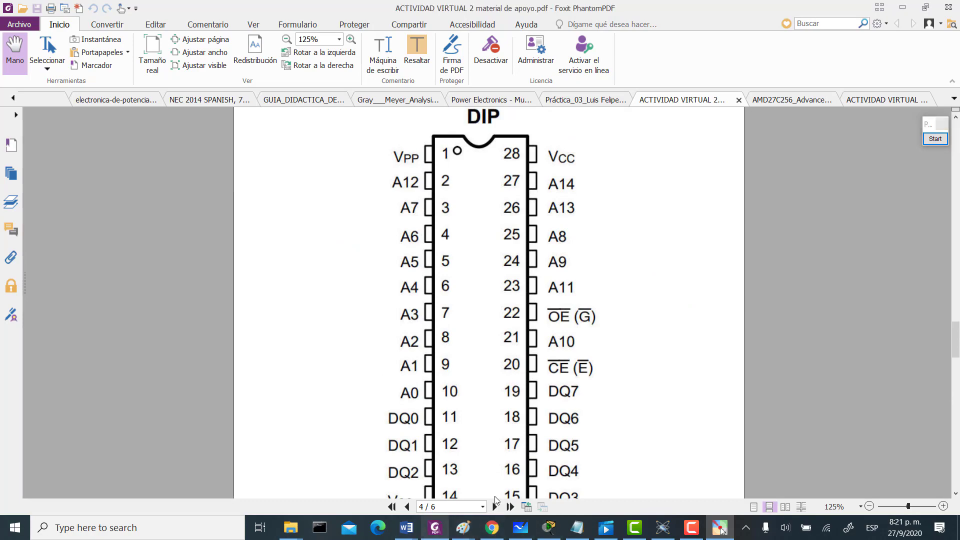
left_click(869, 100)
scroll(739, 330, "down", 6)
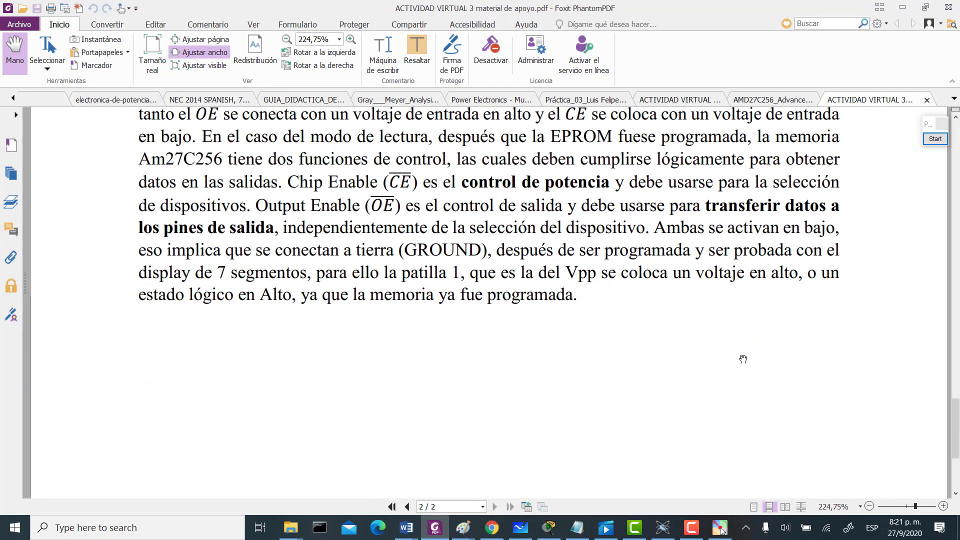
scroll(741, 355, "up", 12)
scroll(745, 350, "down", 3)
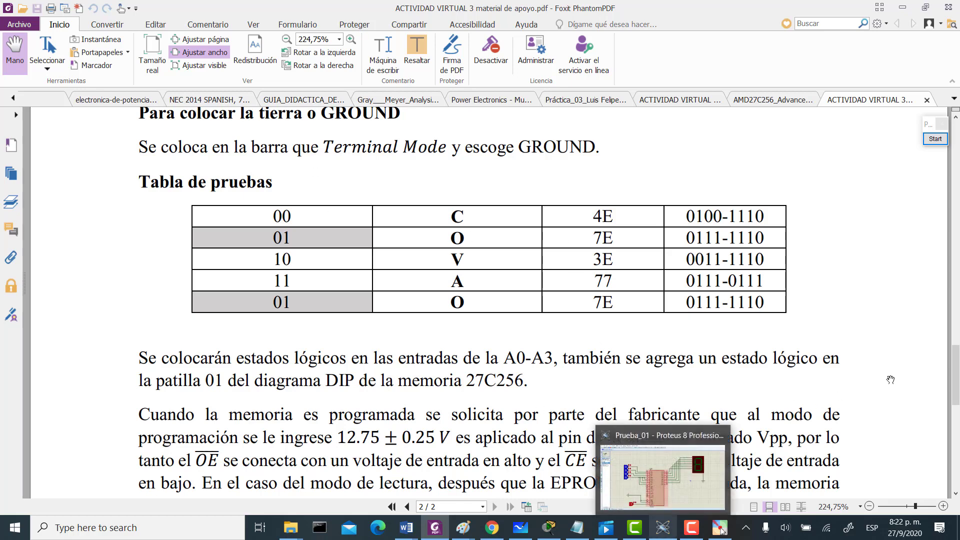
- Switch to the Prueba_01 schematic in Proteus and examine the 27256 memory's wiring to its logic inputs and the seven-segment display
left_click(660, 478)
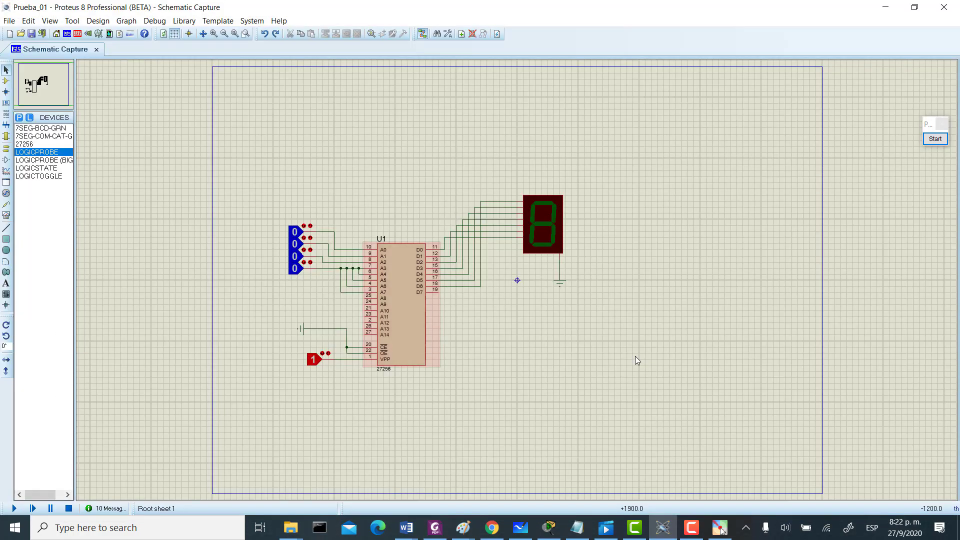
scroll(619, 294, "down", 1)
scroll(619, 294, "up", 2)
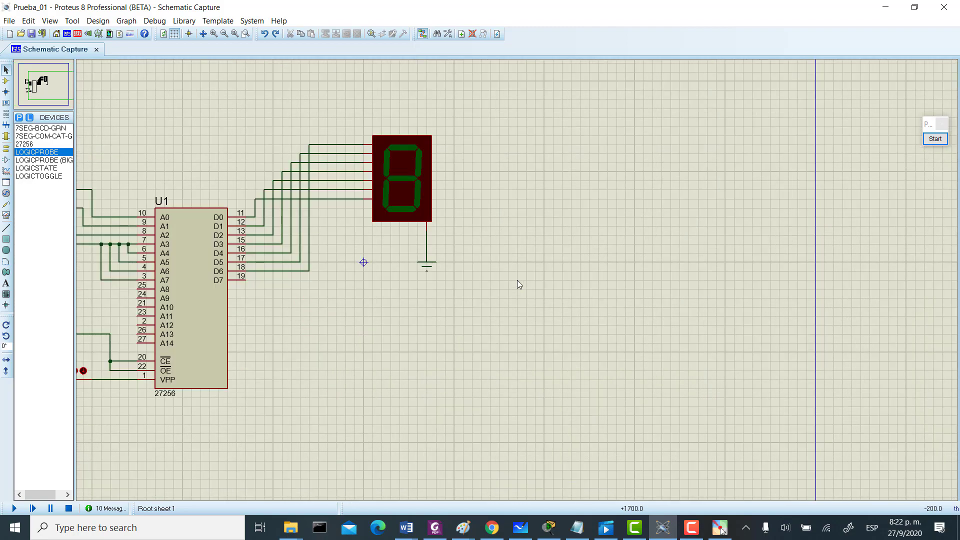
scroll(517, 280, "up", 1)
left_click(36, 84)
left_click(33, 84)
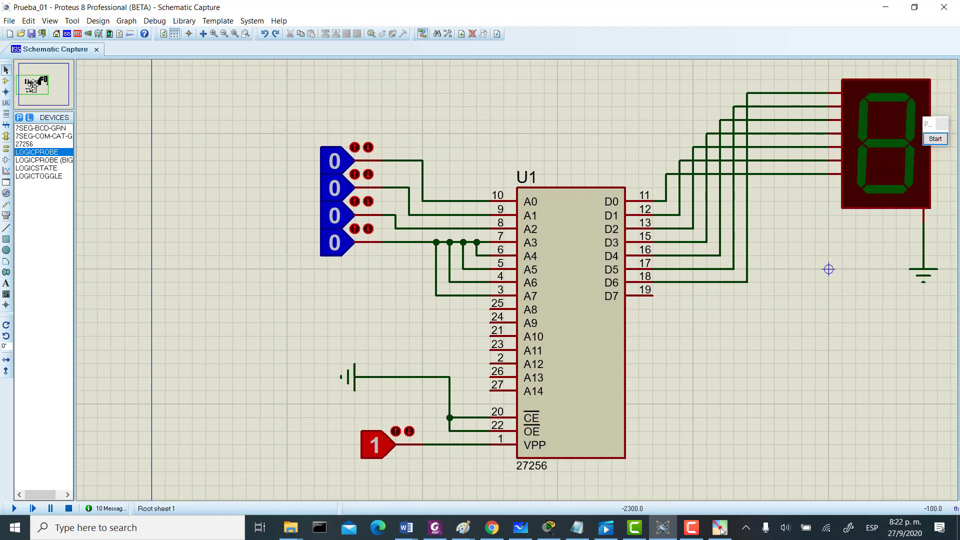
left_click(31, 86)
left_click(33, 88)
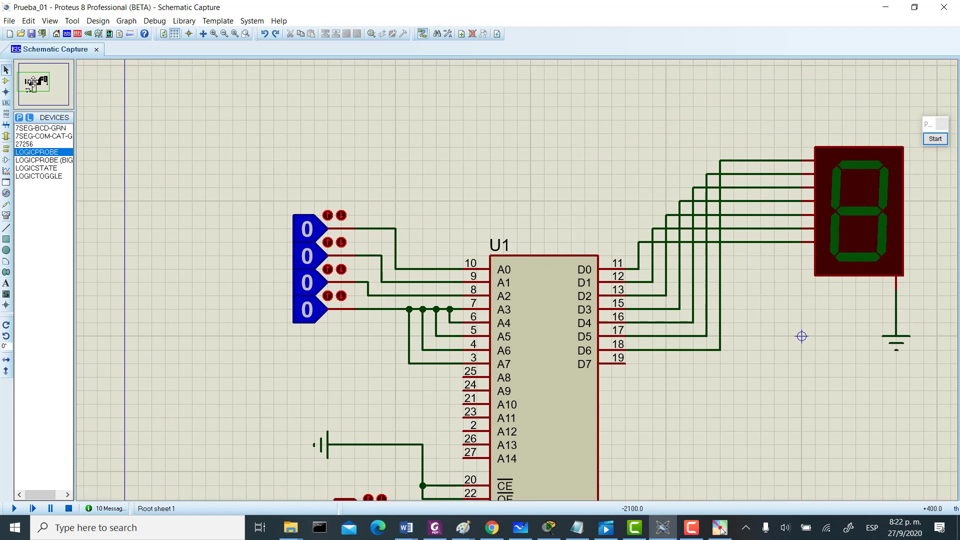
left_click(34, 87)
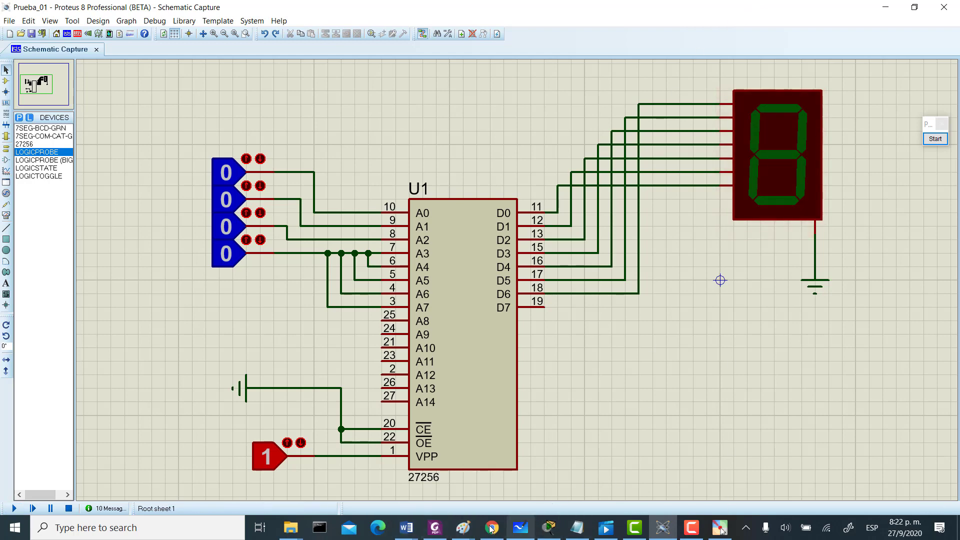
- Return to the support material in Foxit PhantomPDF and place green check marks beside all five letters in the Tabla de pruebas
left_click(439, 533)
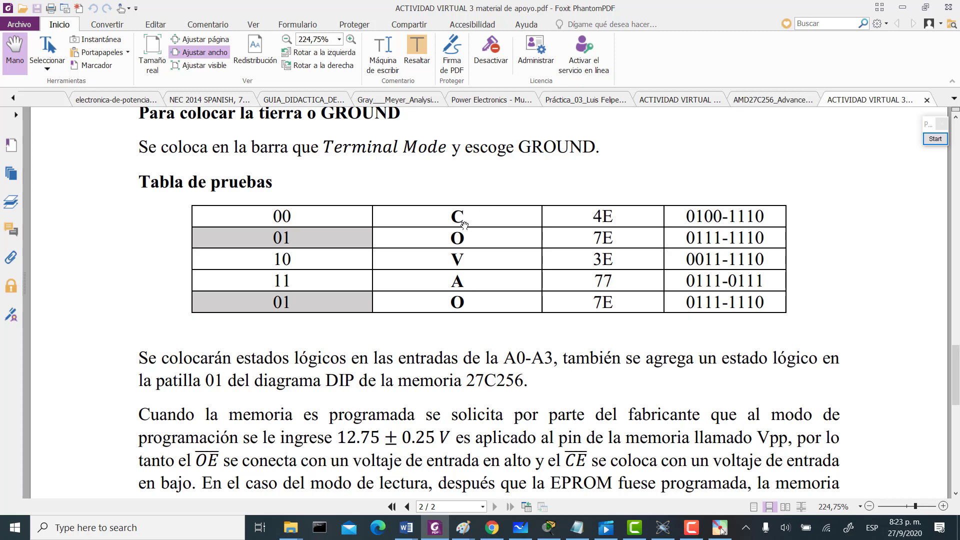
left_click(933, 140)
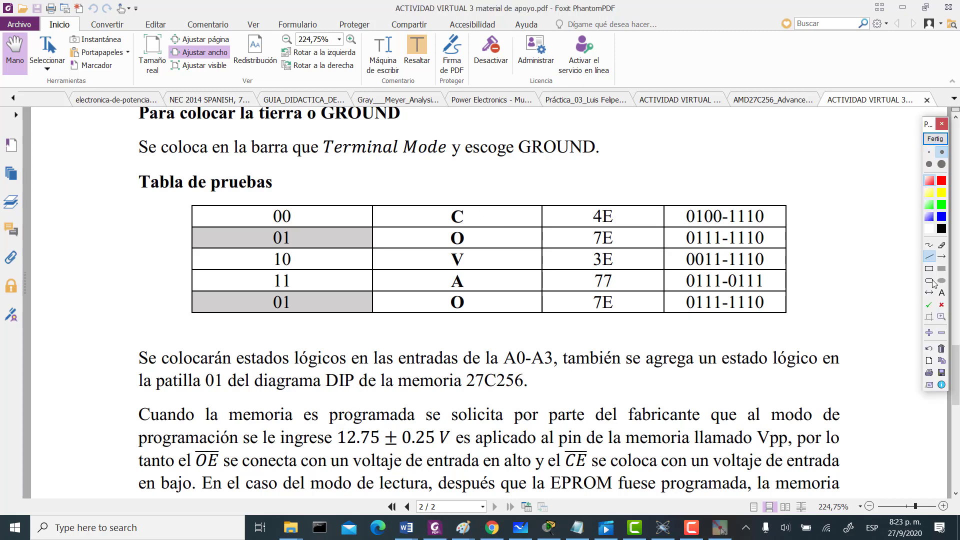
left_click(499, 214)
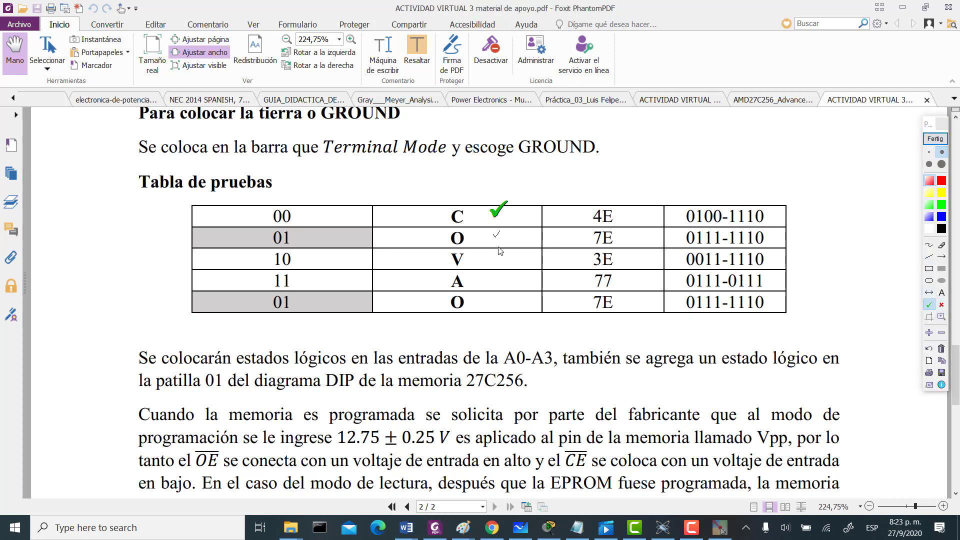
left_click(500, 237)
left_click(497, 260)
left_click(497, 281)
left_click(497, 303)
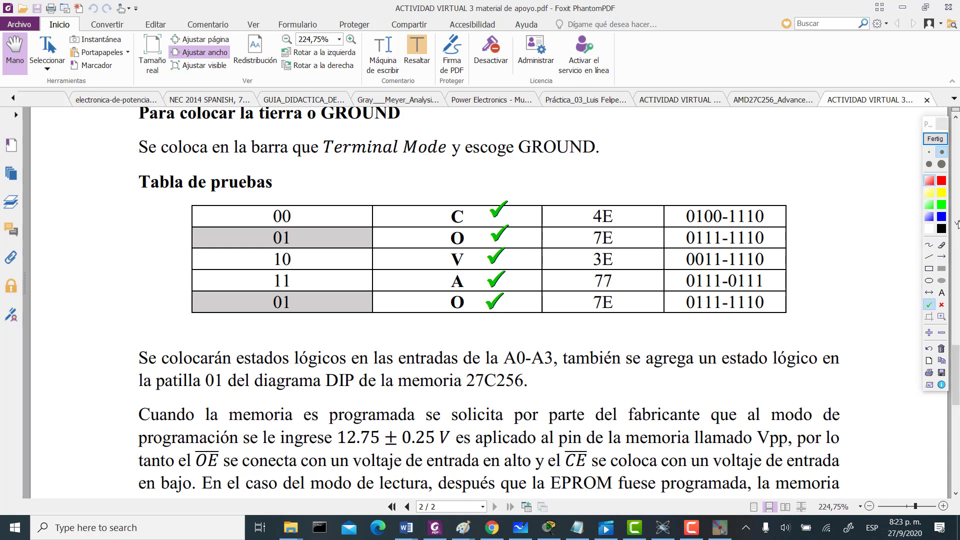
- Clear the marks, and mark C, O, V and A with green checks and the final O with a red cross
left_click(942, 166)
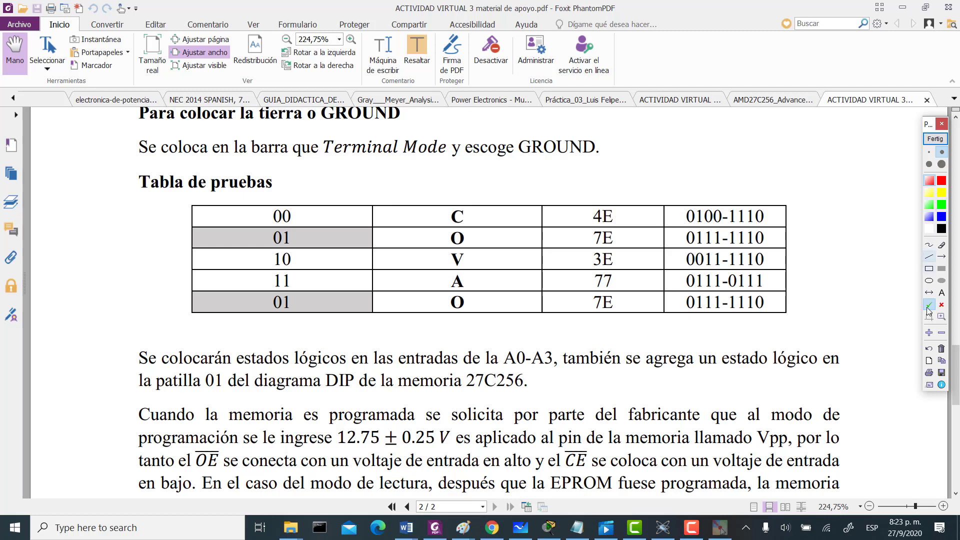
left_click(484, 217)
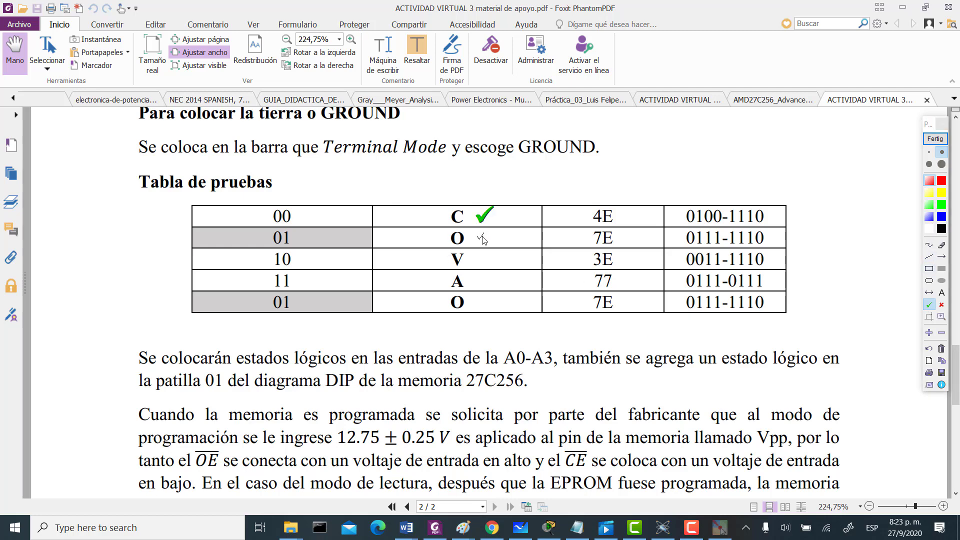
left_click(482, 236)
left_click(479, 257)
left_click(478, 281)
left_click(940, 306)
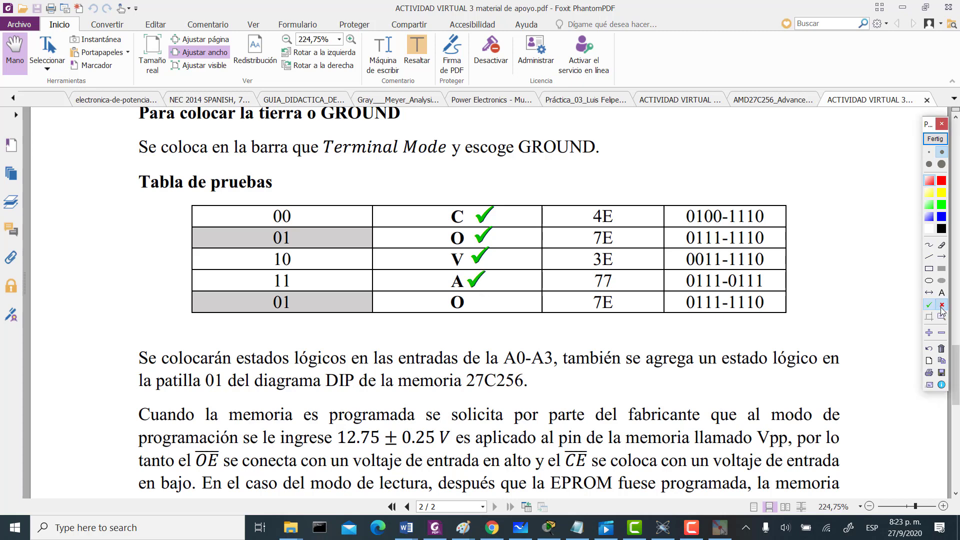
left_click(475, 303)
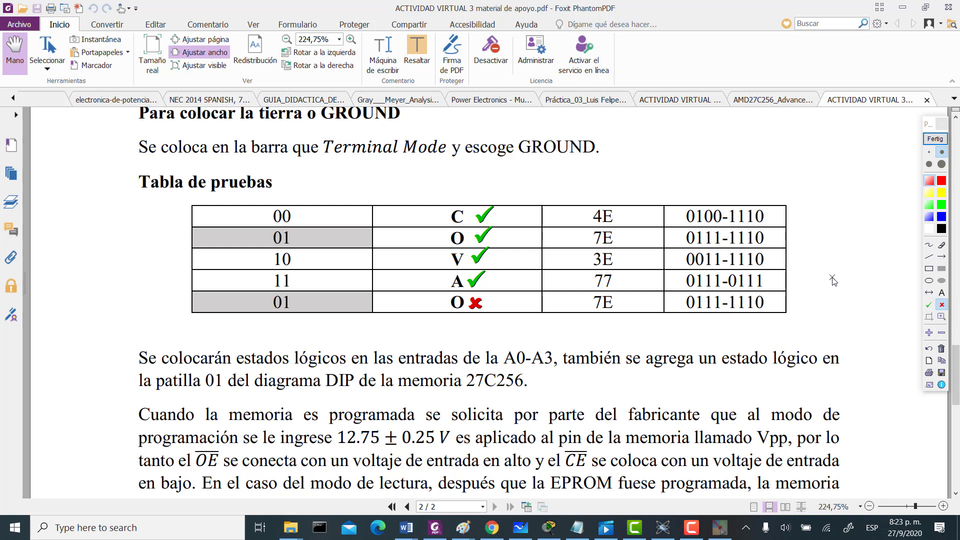
- Restart the annotation on a clean page and handwrite 2² = 4 in blue above the Tabla de pruebas
left_click(935, 139)
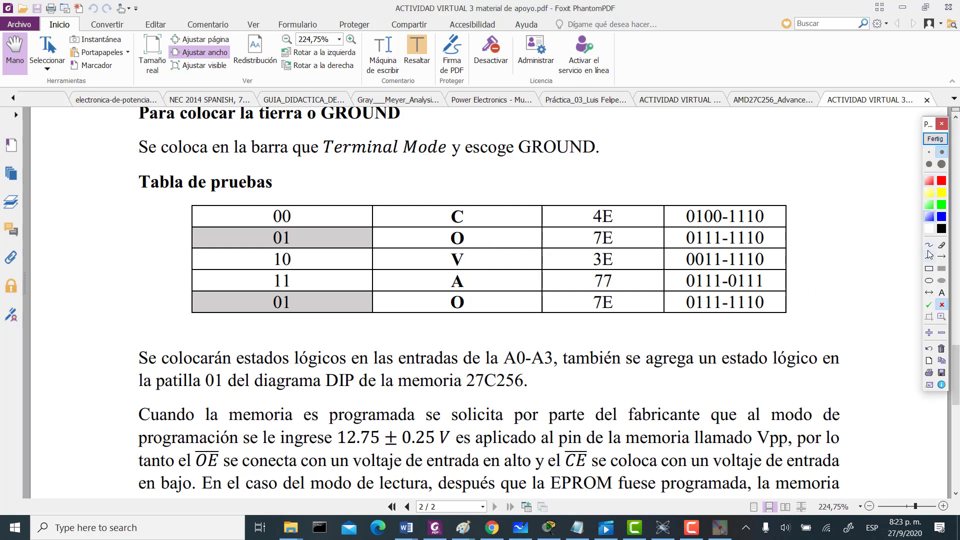
left_click_drag(796, 161, 816, 189)
left_click_drag(813, 148, 859, 183)
left_click_drag(884, 149, 887, 200)
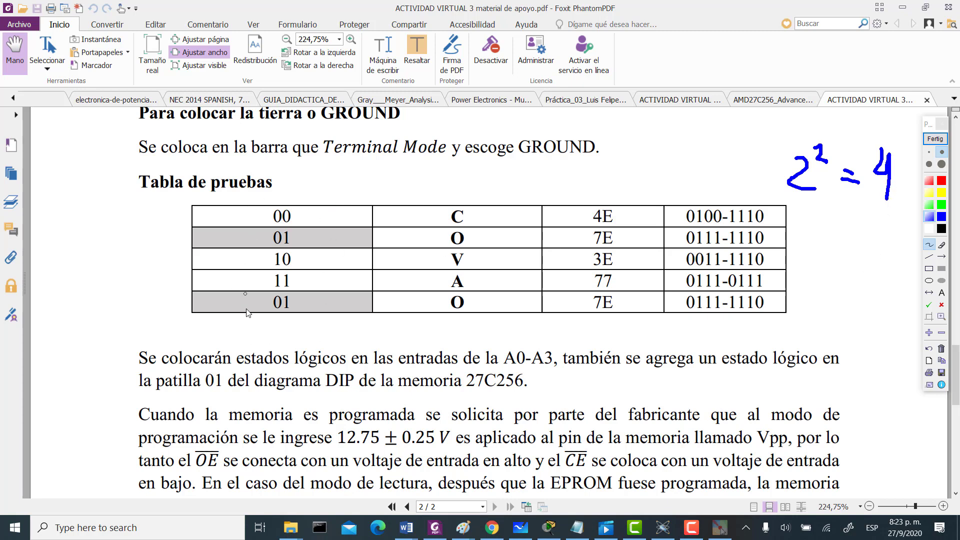
- Circle the 00 code with a blue ellipse, check-mark the codes 00, 01, 10 and 11 in green, and end the annotation mode
left_click(929, 281)
mouse_move(245, 200)
left_mouse_down()
mouse_move(316, 322)
mouse_move(315, 229)
left_mouse_up()
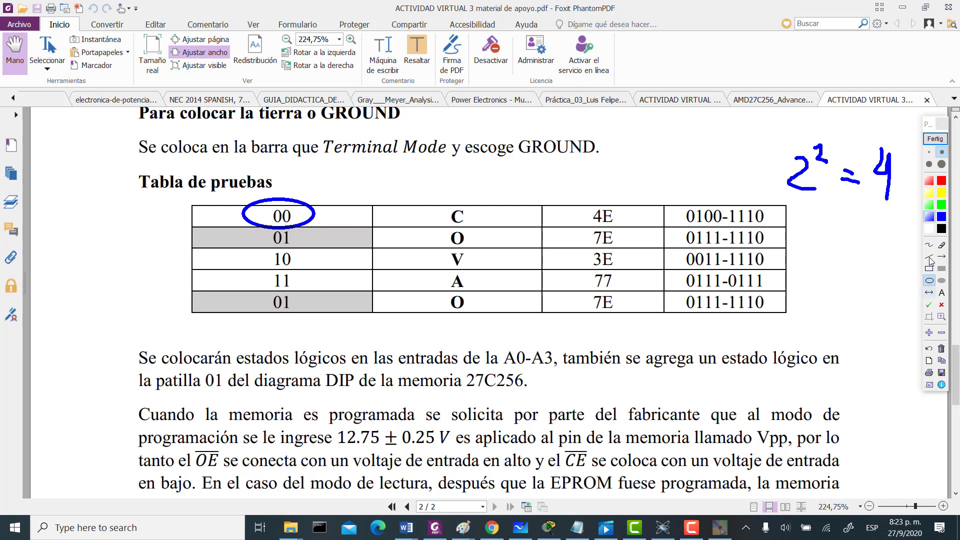
left_click(929, 305)
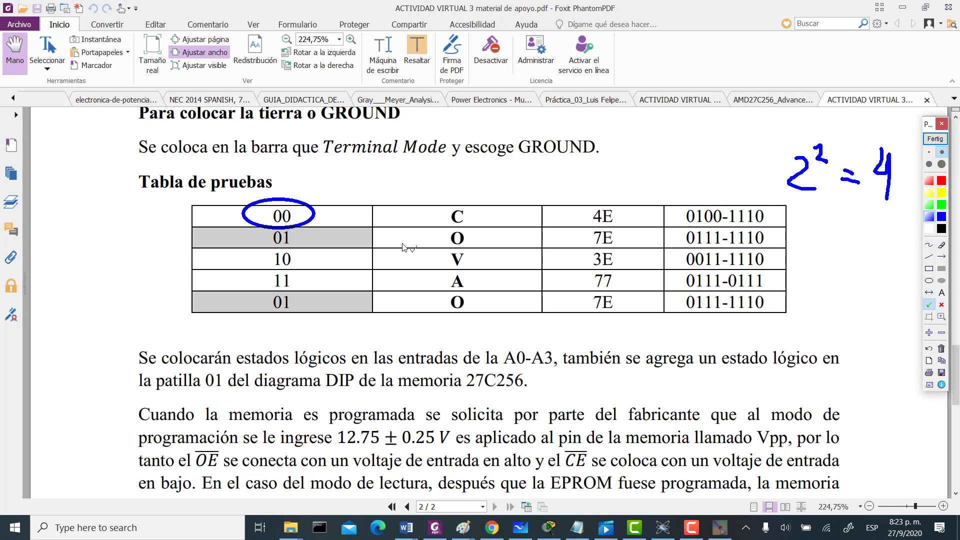
left_click(346, 213)
left_click(348, 236)
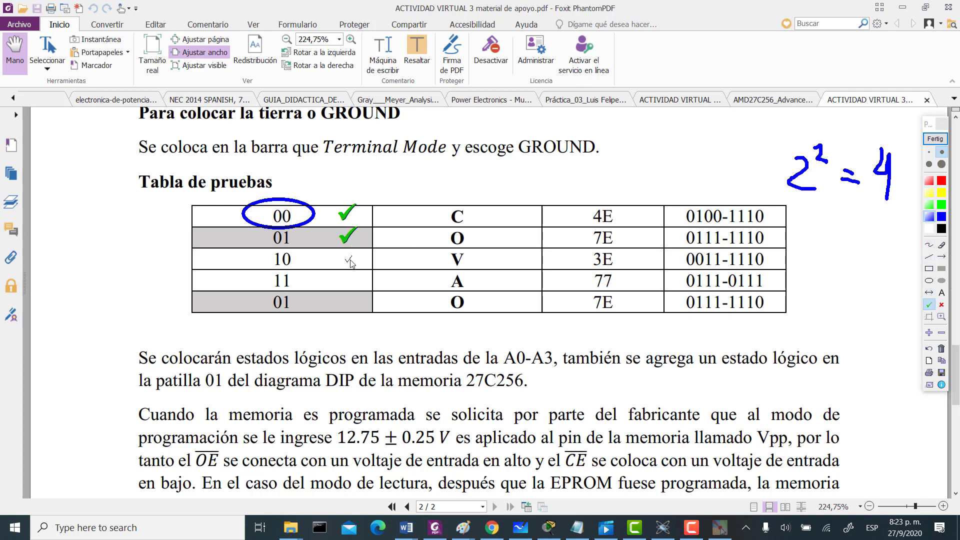
left_click(350, 257)
left_click(350, 276)
left_click(934, 139)
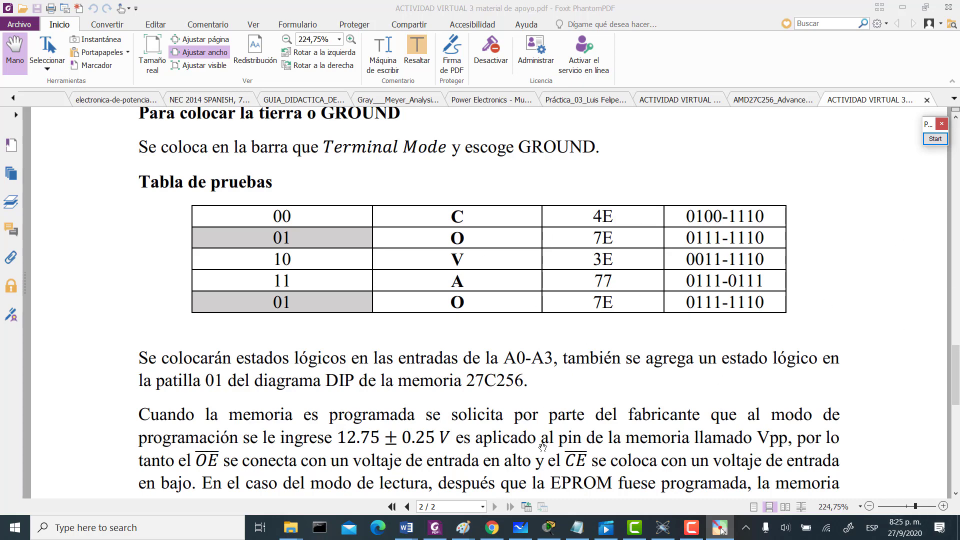
- Switch to Proteus, run the simulation, and compare the displayed character with the 00 row of the Tabla de pruebas
left_click(663, 528)
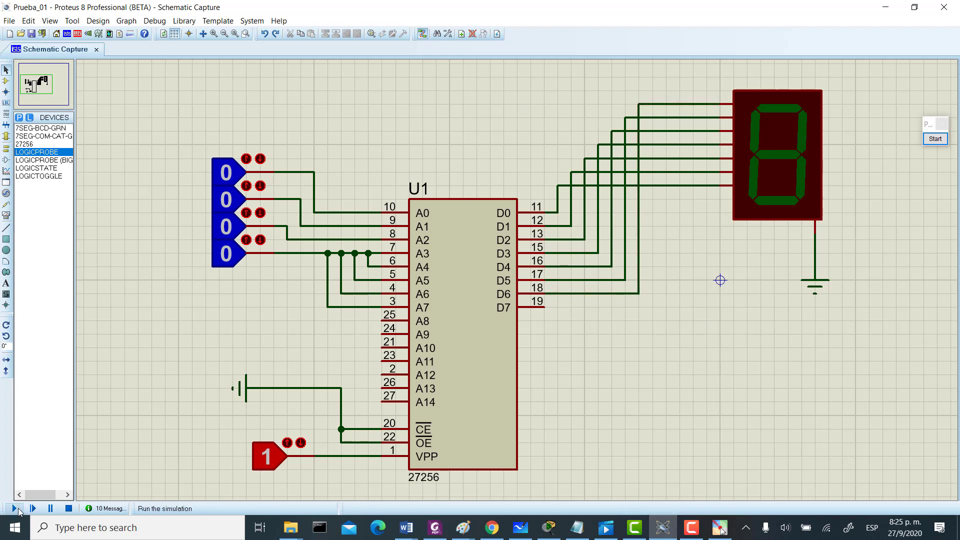
left_click(17, 508)
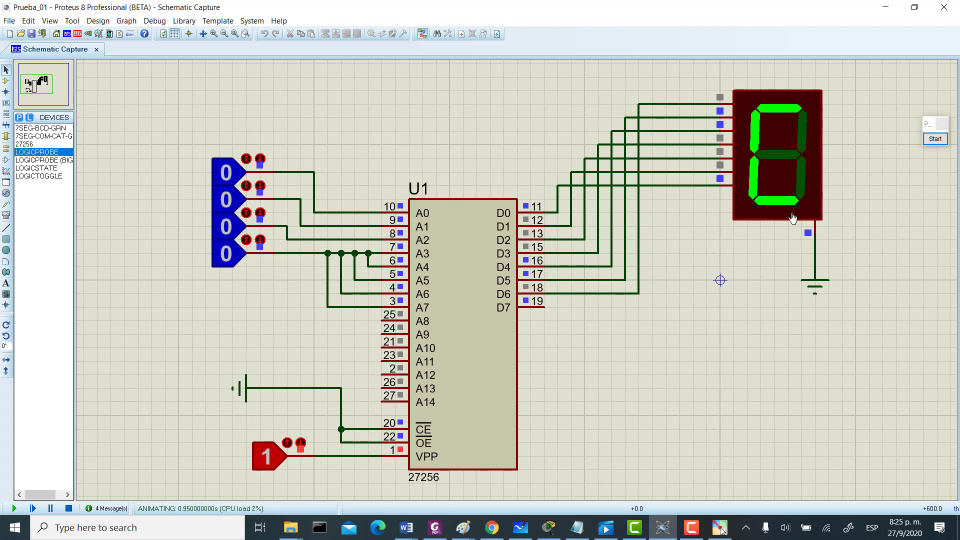
left_click(435, 527)
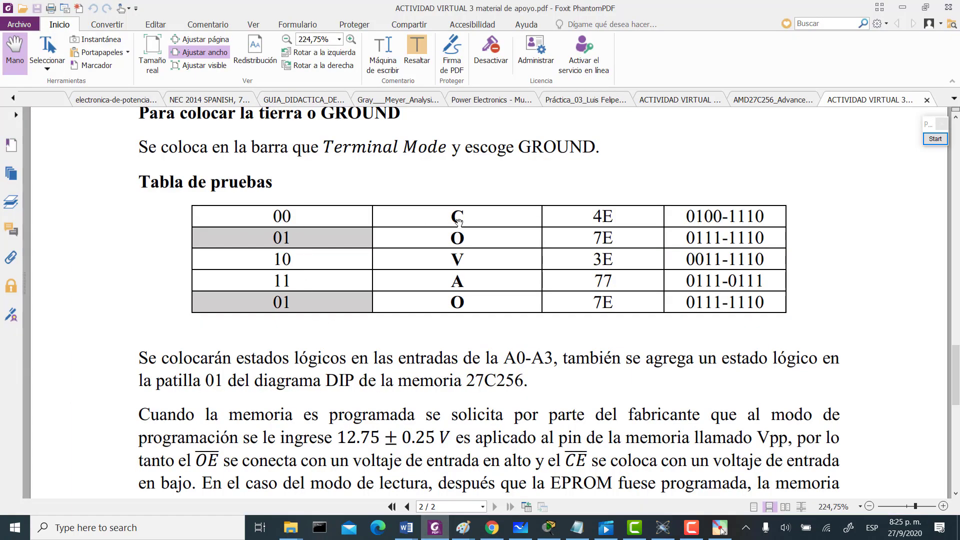
left_click(663, 528)
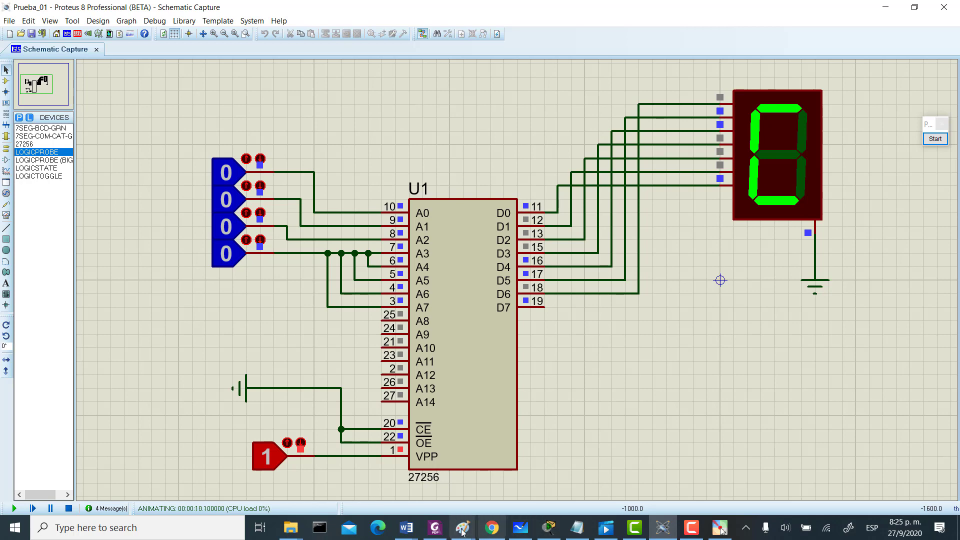
- In Foxit PhantomPDF, open the ACTIVIDAD VIRTUAL 2 support material and examine the COVAO segment table on page 6
left_click(435, 528)
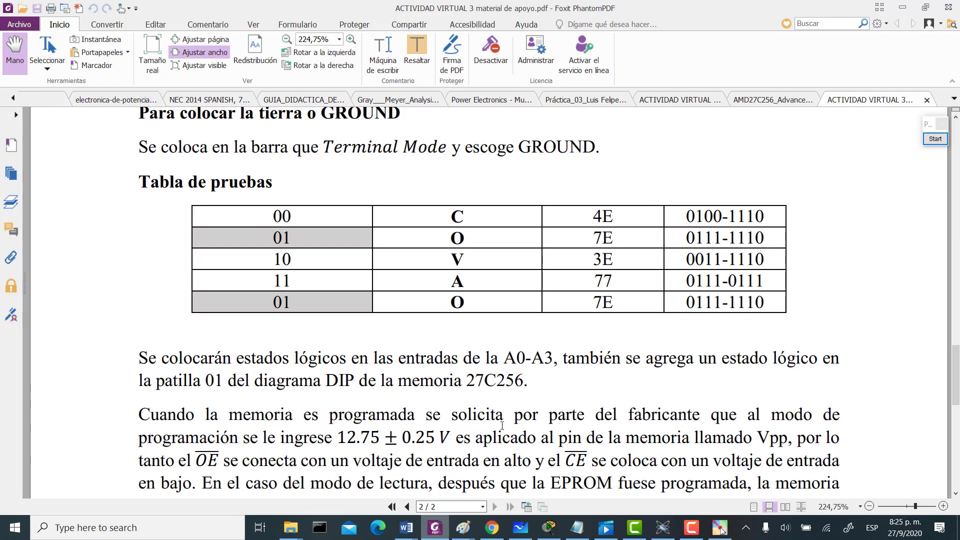
left_click(706, 102)
scroll(662, 310, "up", 2)
scroll(667, 338, "down", 15)
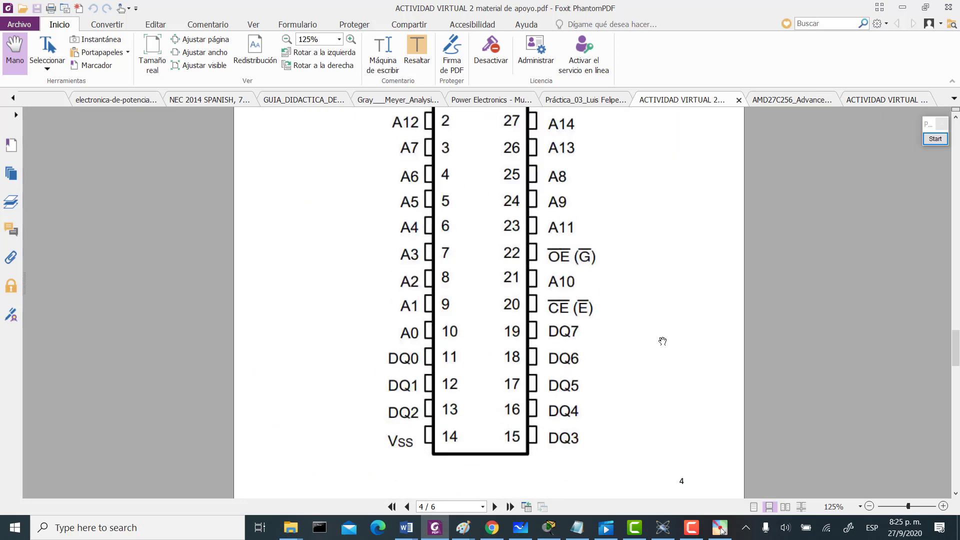
scroll(673, 372, "down", 8)
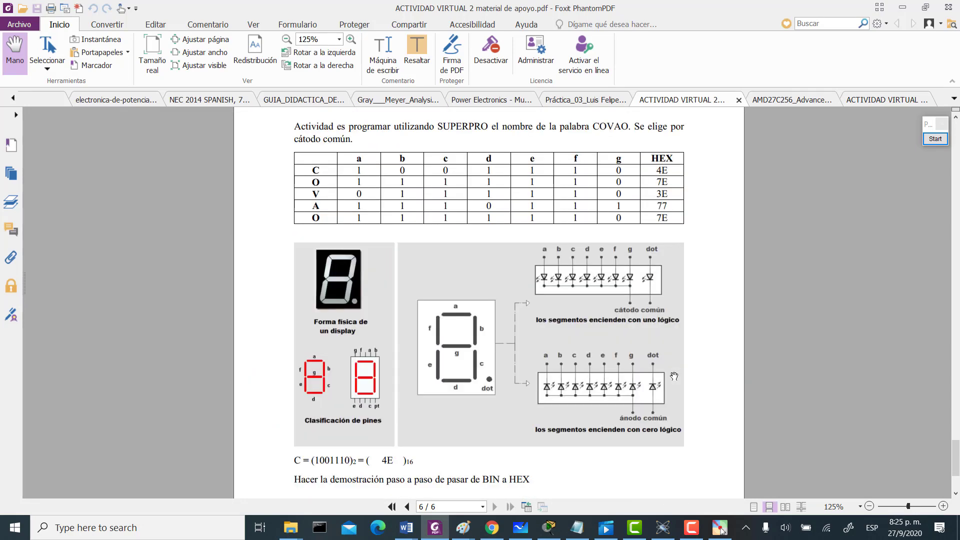
scroll(675, 376, "up", 1)
scroll(674, 376, "up", 4, "ctrl")
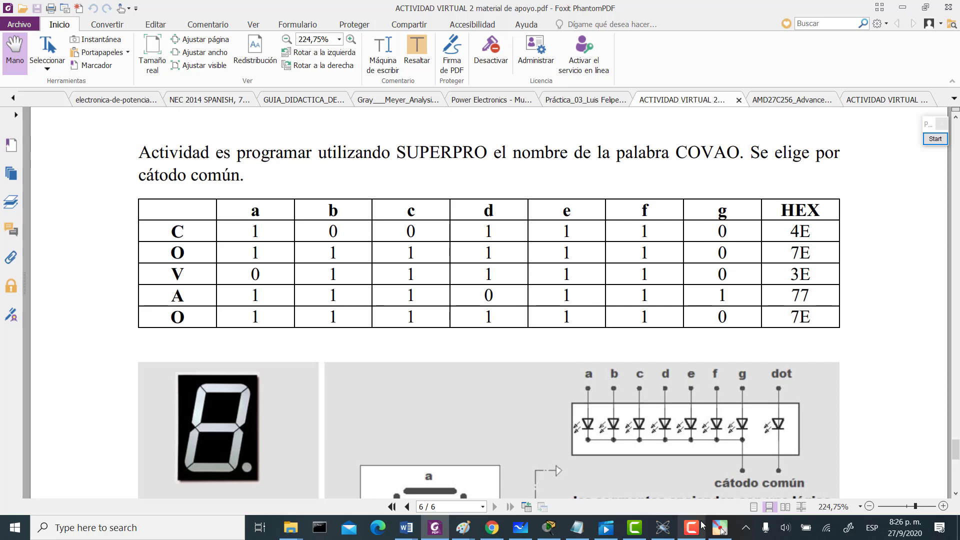
- Compare the simulated display's segment states in Proteus with the letter C row of the a–g segment table
left_click(668, 534)
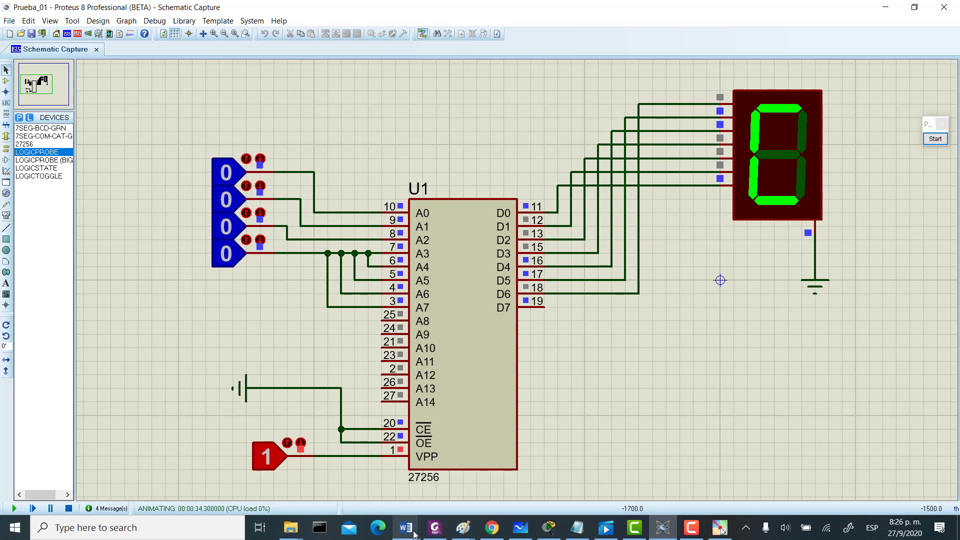
left_click(435, 528)
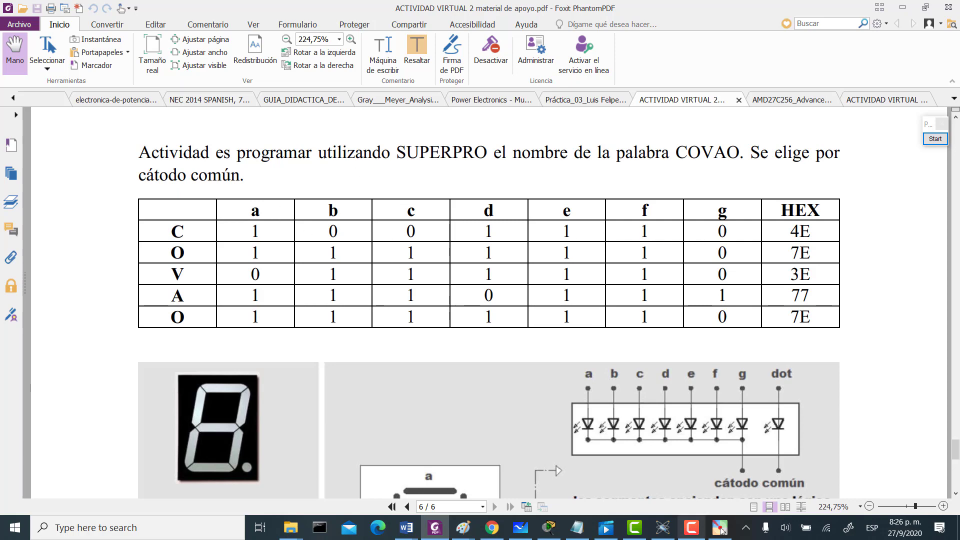
left_click(661, 531)
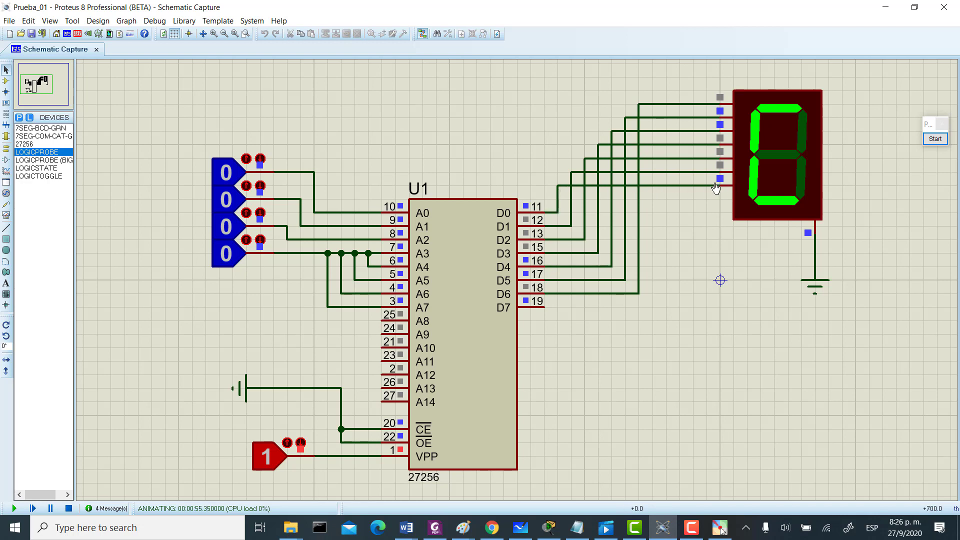
- Stop the simulation and check the seven-segment display's component properties, leaving them as they are
left_click(74, 508)
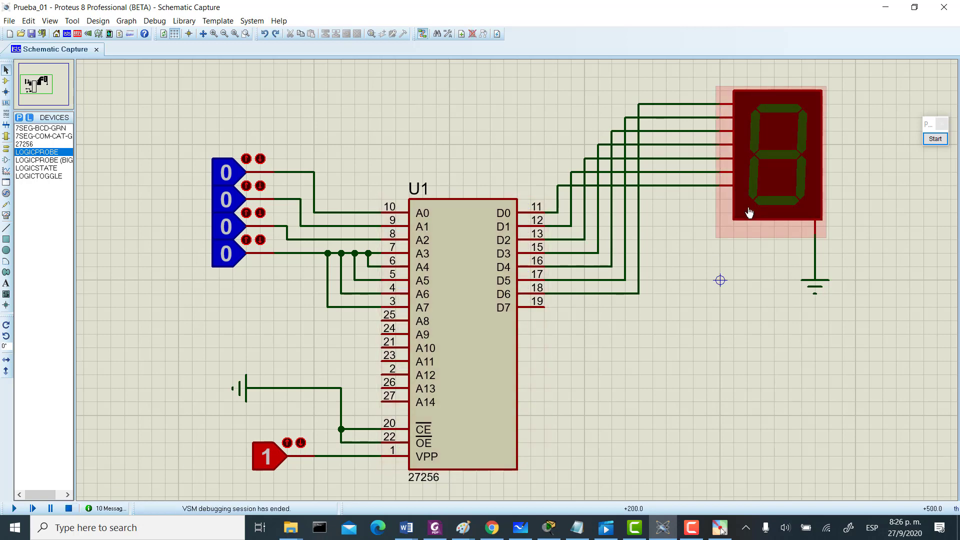
double_click(778, 155)
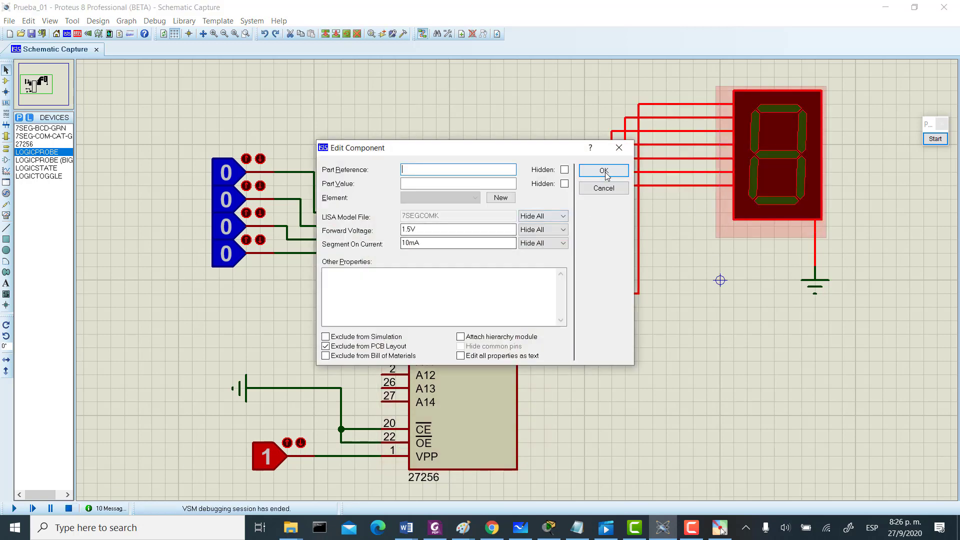
left_click(619, 148)
- Open the Packaging Tool for the seven-segment display and move its dialog clear of the component to examine the pin list
right_click(743, 199)
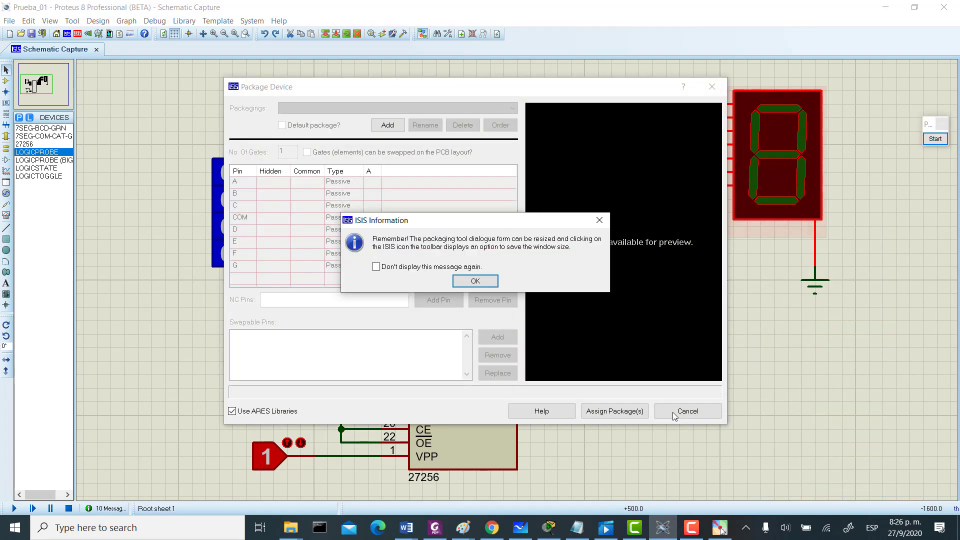
left_click(492, 281)
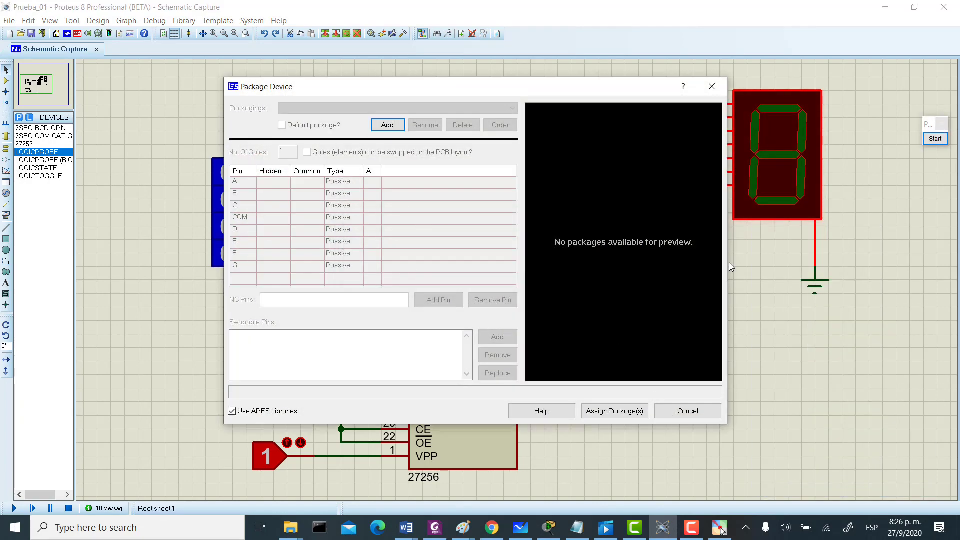
left_click_drag(602, 96, 550, 95)
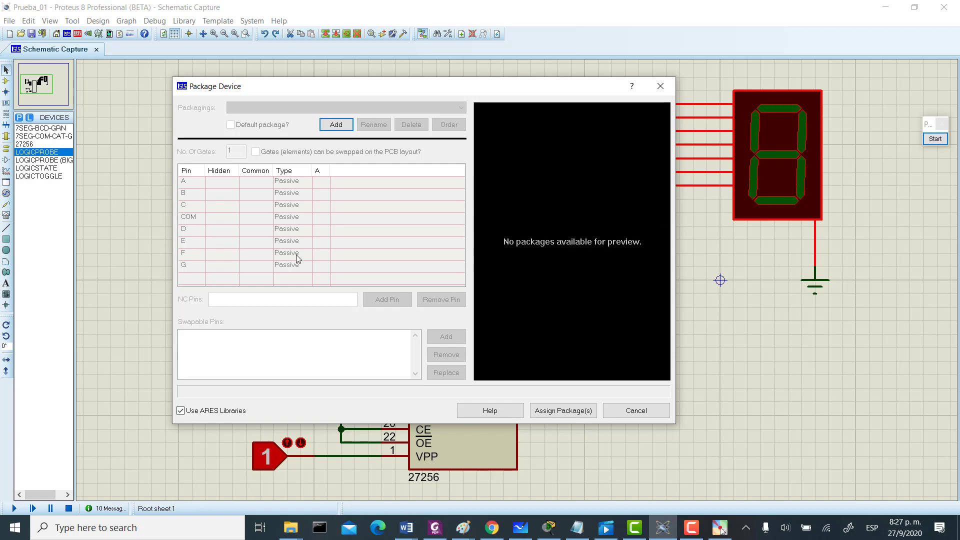
- Close the Package Device dialog without assigning a package and run the simulation again
left_click(660, 90)
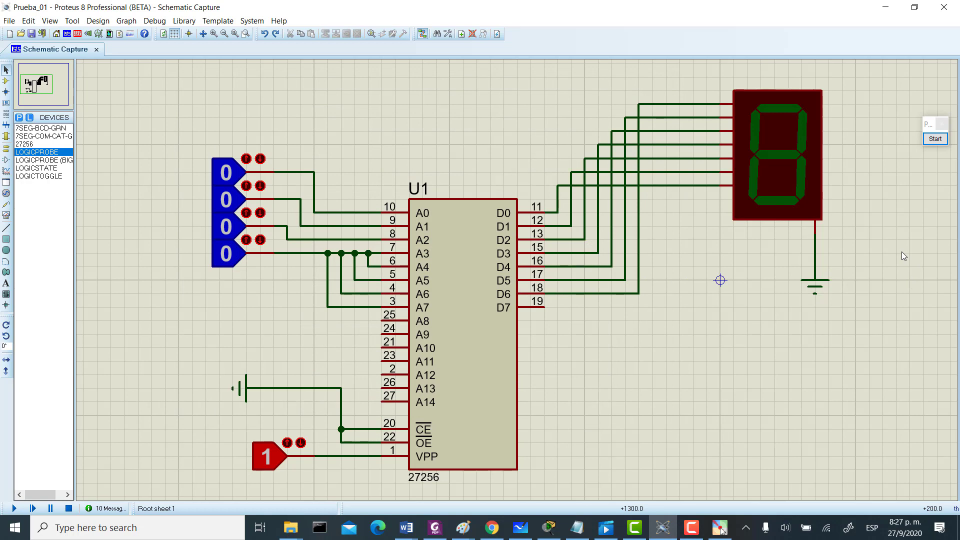
left_click(18, 509)
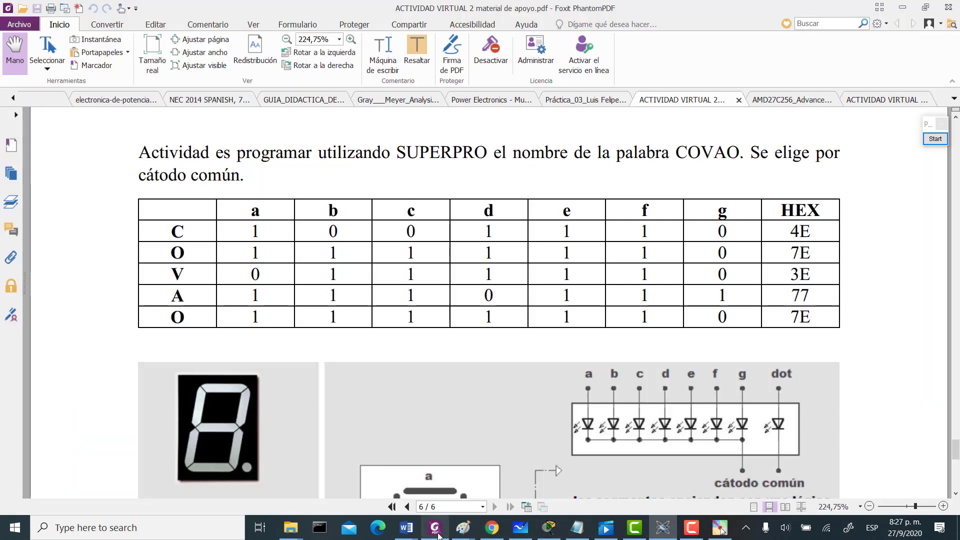
- Check the Tabla de pruebas in the ACTIVIDAD VIRTUAL 3 support material in Foxit PhantomPDF, and return to the Proteus schematic
left_click(436, 531)
left_click(438, 534)
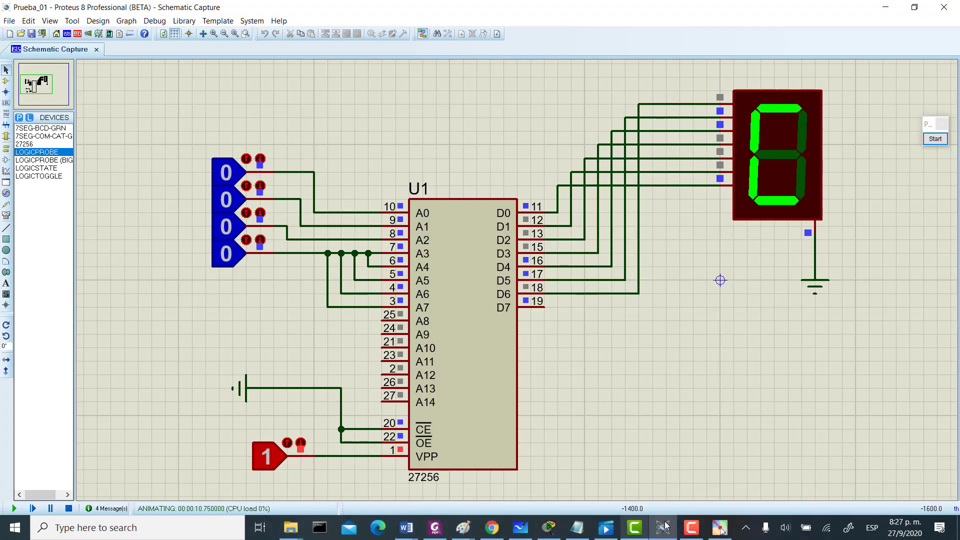
left_click(442, 534)
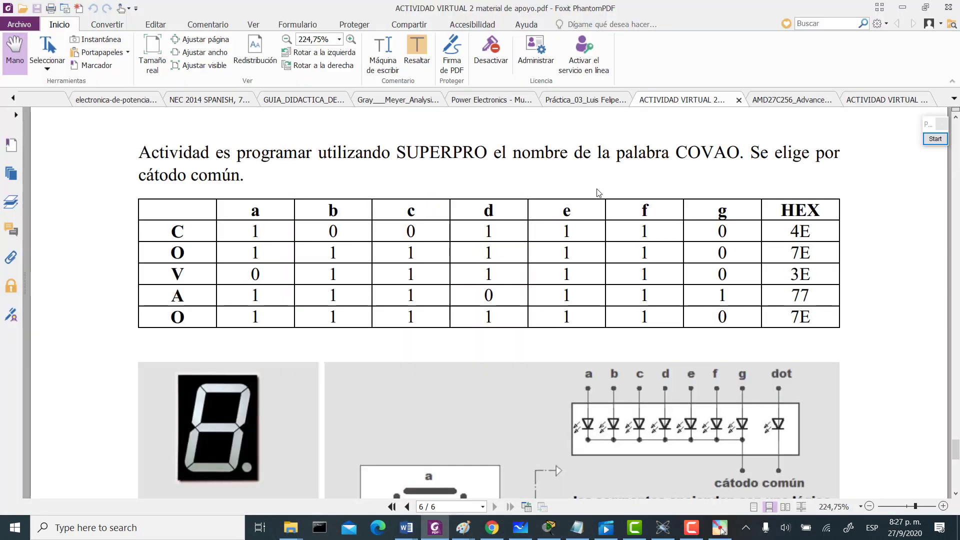
left_click(865, 101)
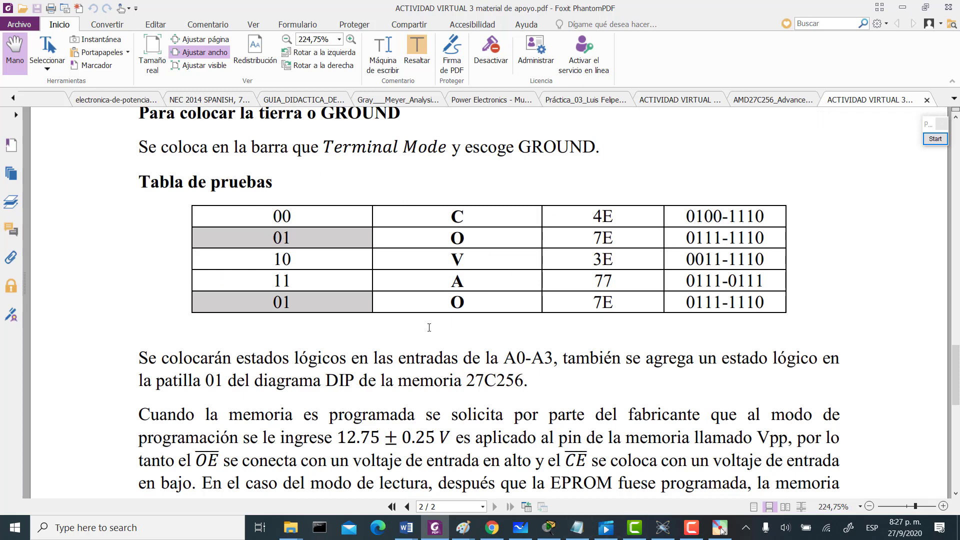
left_click(667, 529)
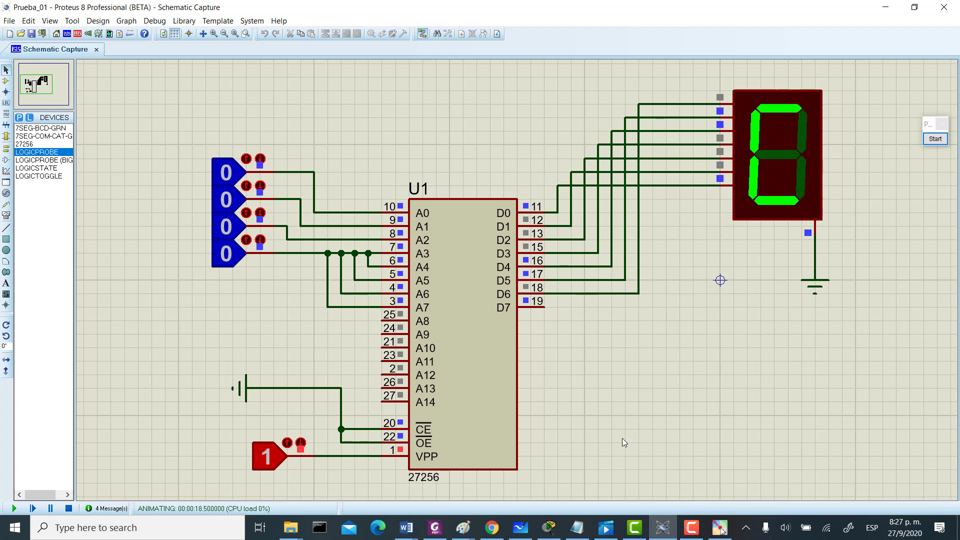
- Test the EPROM outputs by switching inputs A1 and A0 through 11, 01, 00, 01 and 10, ending with both at 0
left_click(227, 203)
left_click(233, 182)
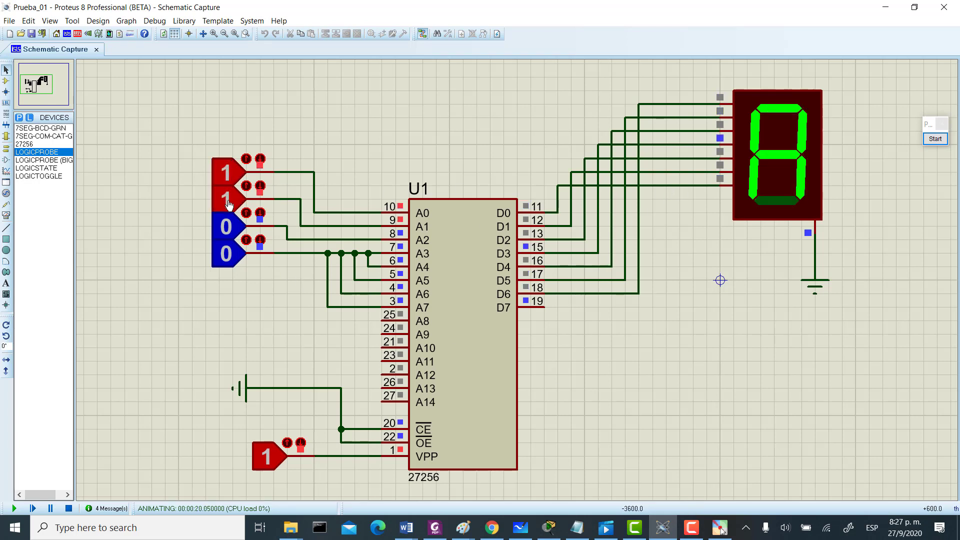
left_click(227, 205)
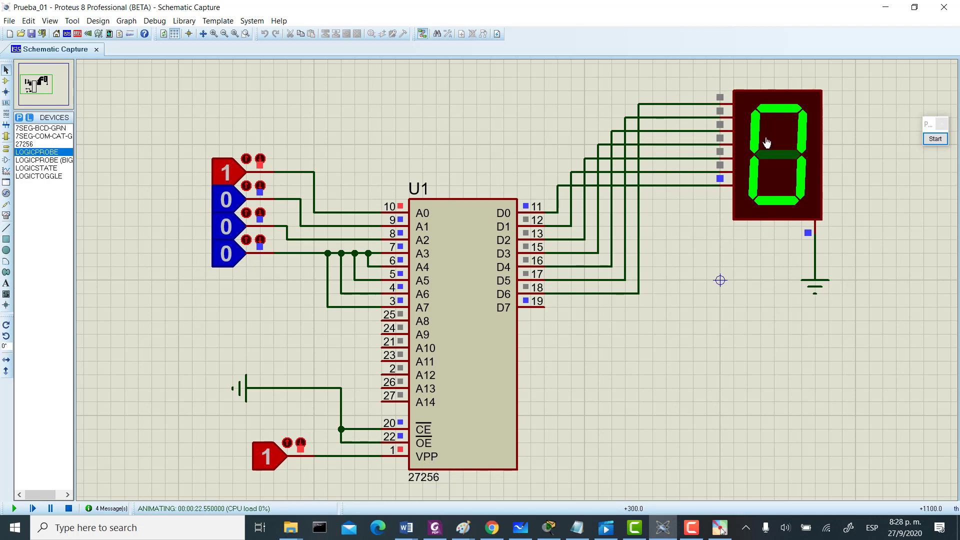
left_click(225, 176)
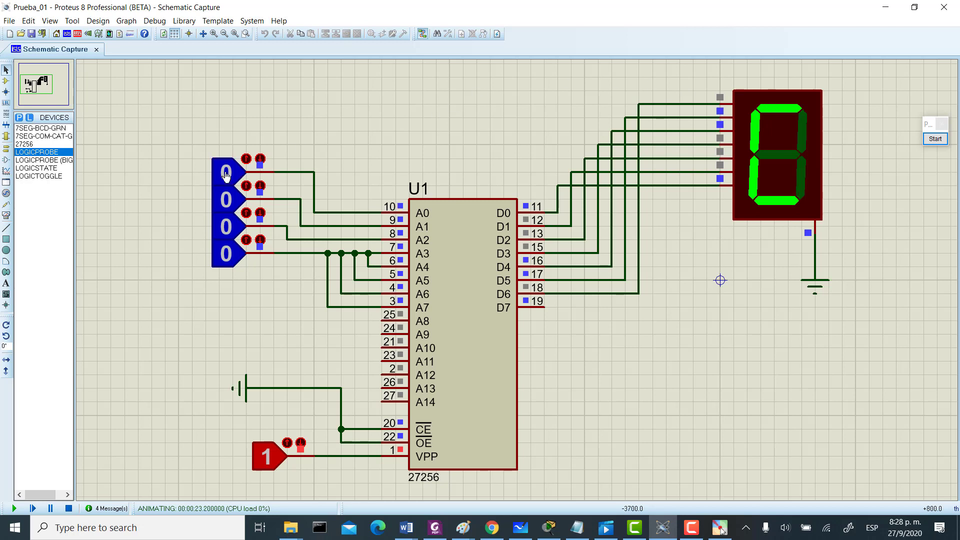
left_click(226, 175)
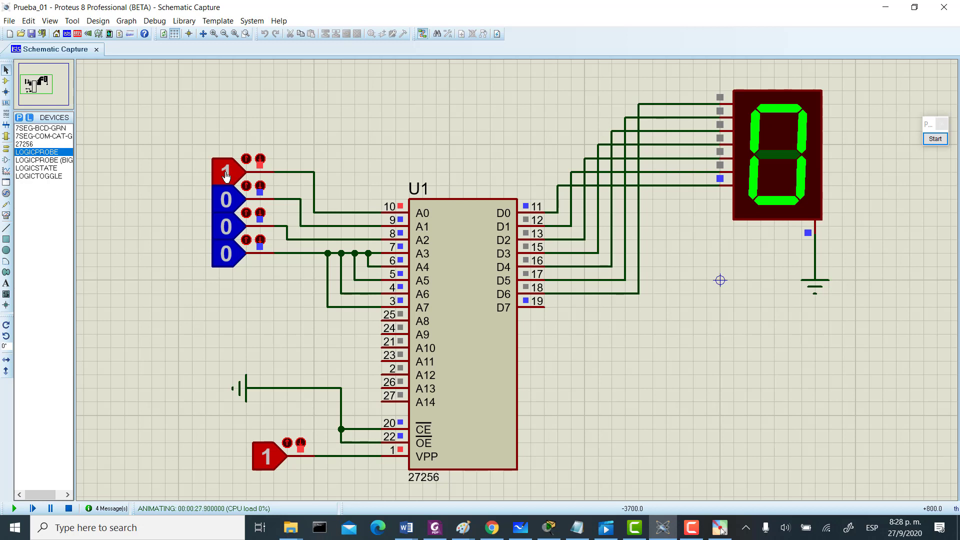
left_click(225, 175)
left_click(225, 200)
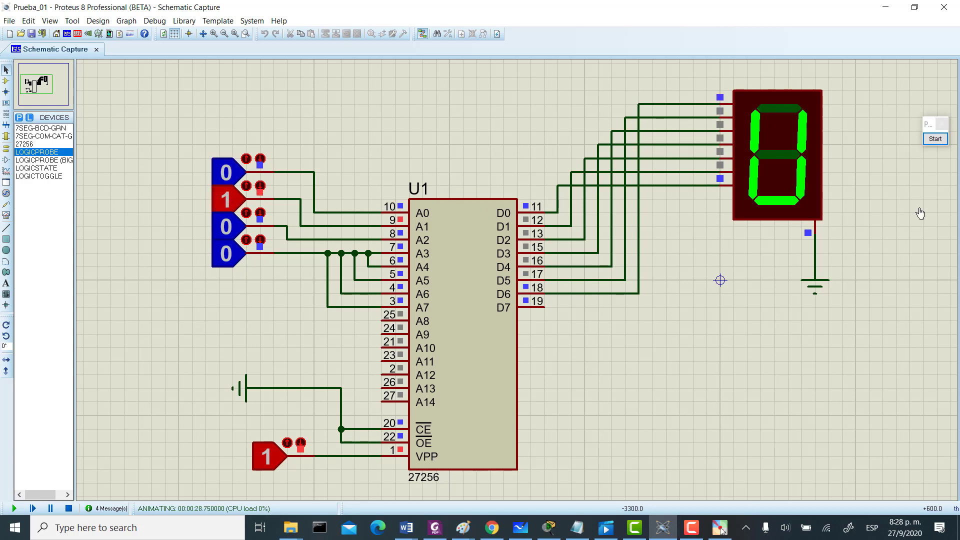
left_click(226, 198)
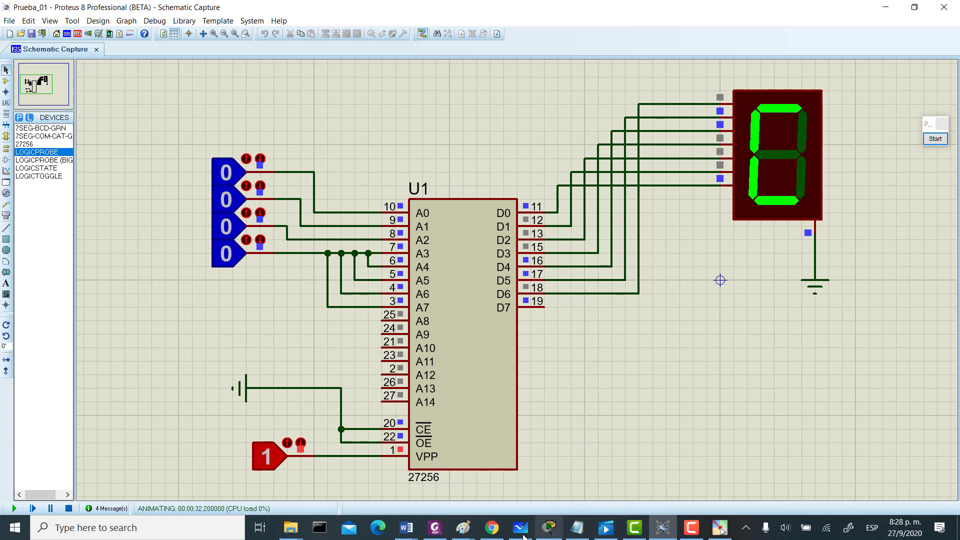
- Compare the simulated display at address 00 with the letter C row of the PDF's test table
left_click(435, 528)
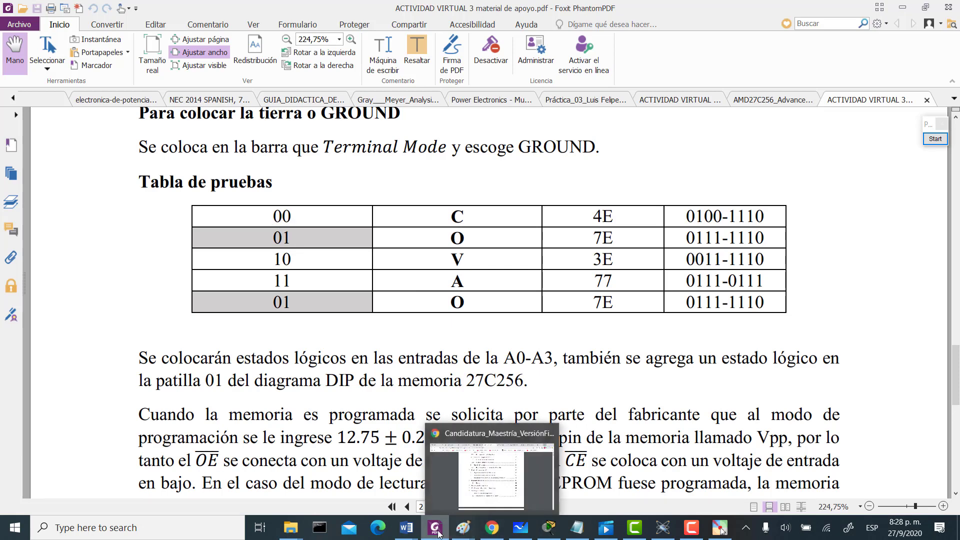
left_click(664, 527)
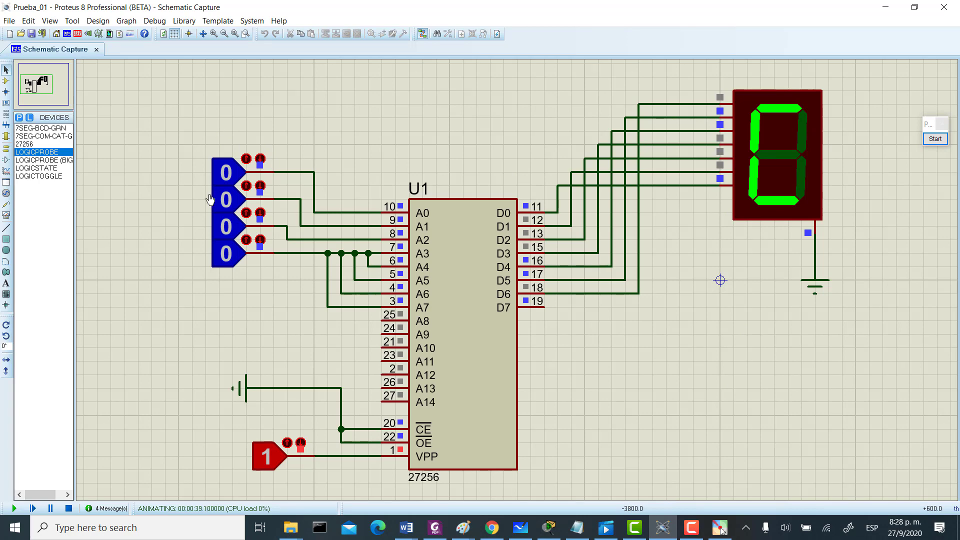
key("alt+Tab")
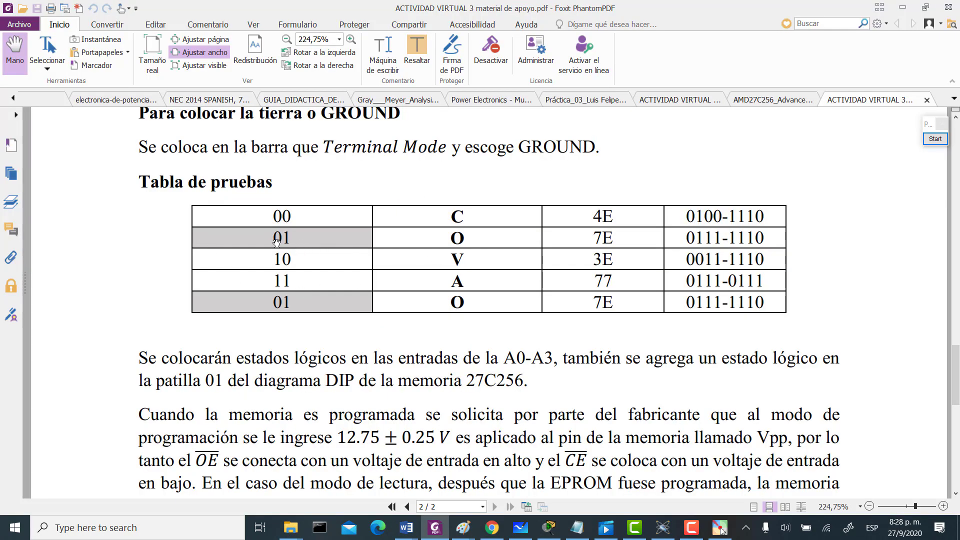
key("alt+Tab")
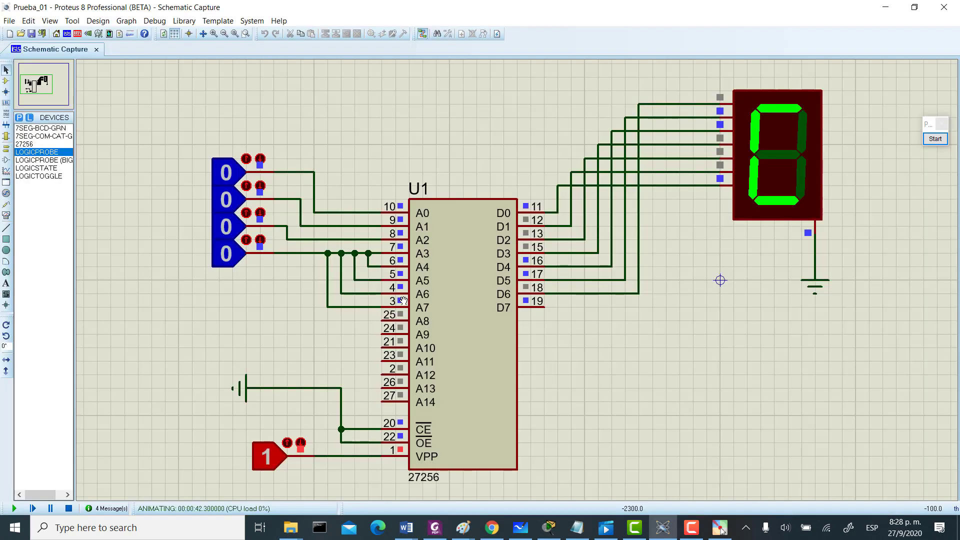
- Set input A0 to 1 and compare the display with the 01 row for letter O in the test table
left_click(227, 175)
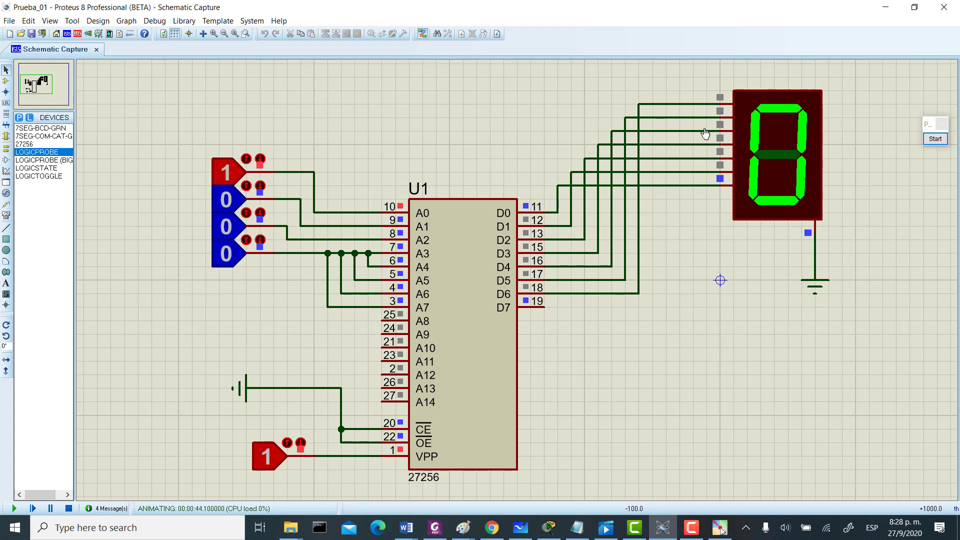
key("alt+Tab")
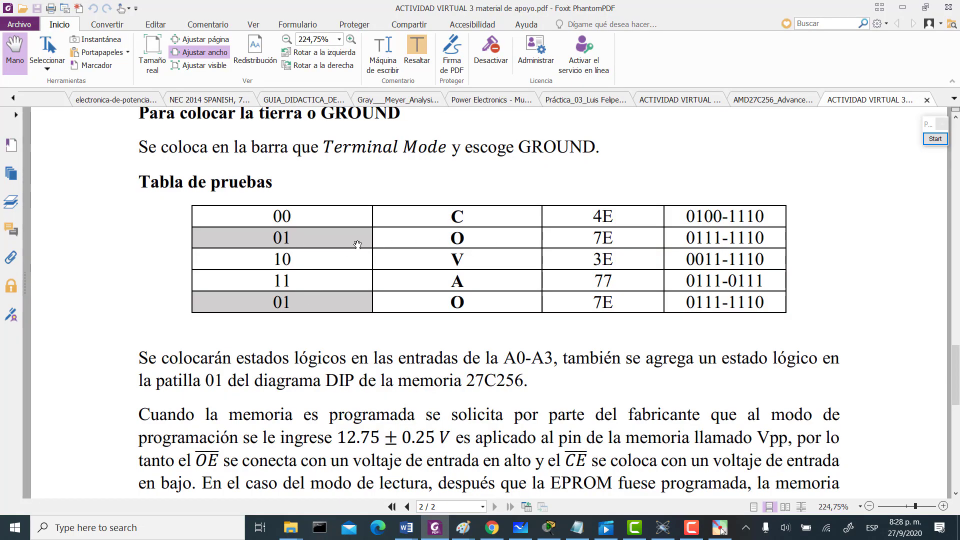
key("alt+Tab")
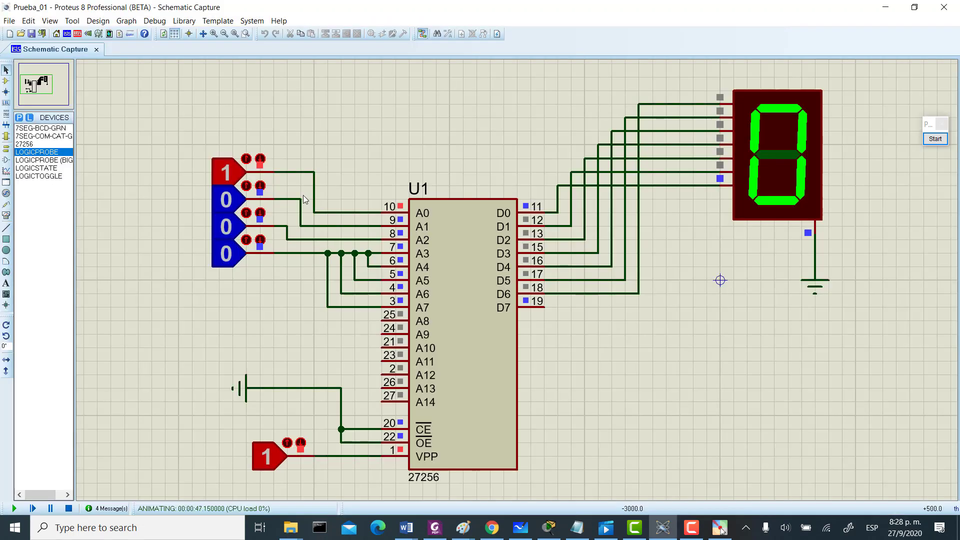
- Set A1 to 1 and A0 to 0, and compare the display with the 10 row for letter V in the test table
left_click(231, 198)
left_click(232, 179)
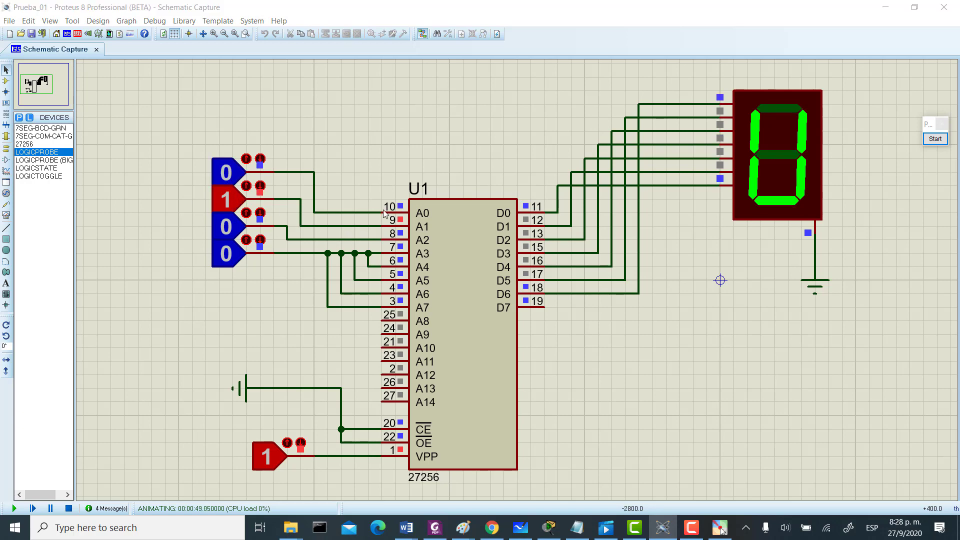
key("alt+Tab")
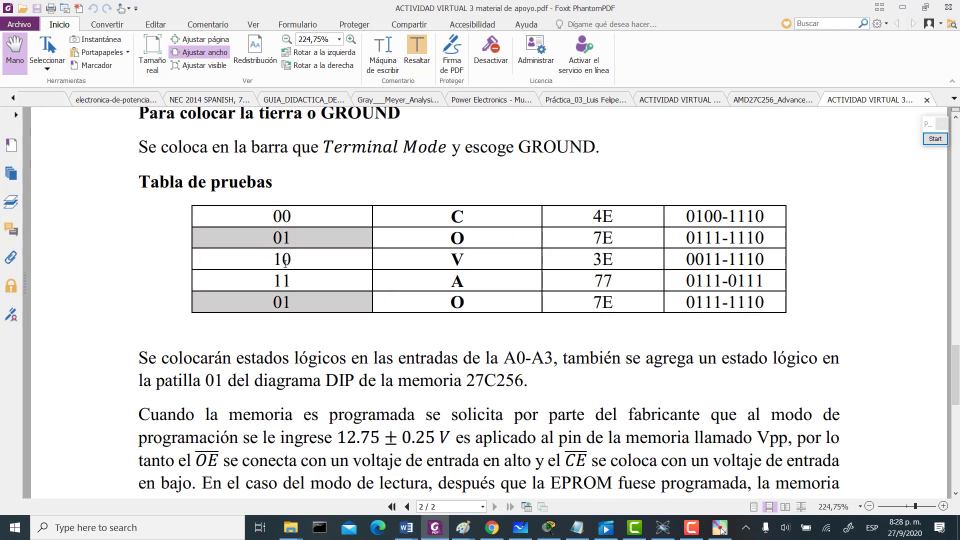
key("alt+Tab")
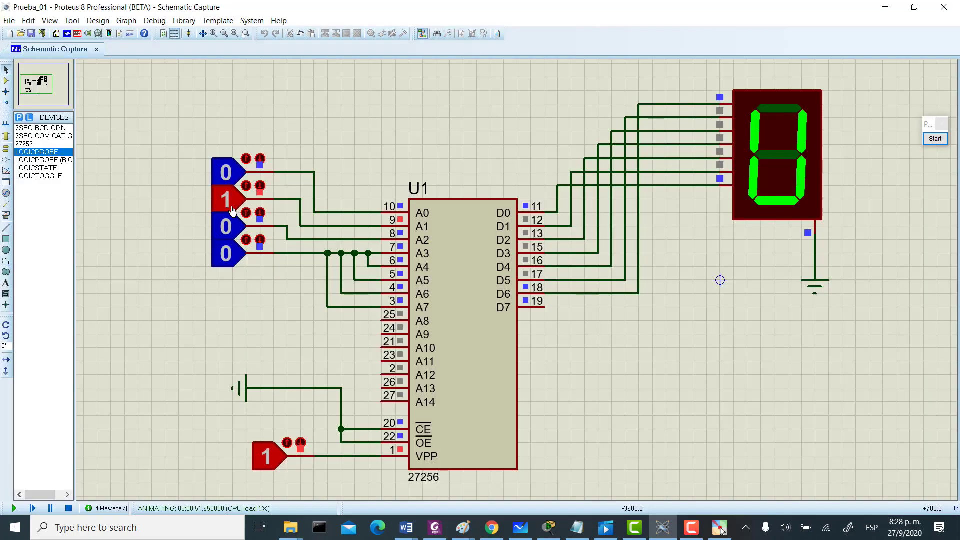
key("alt+Tab")
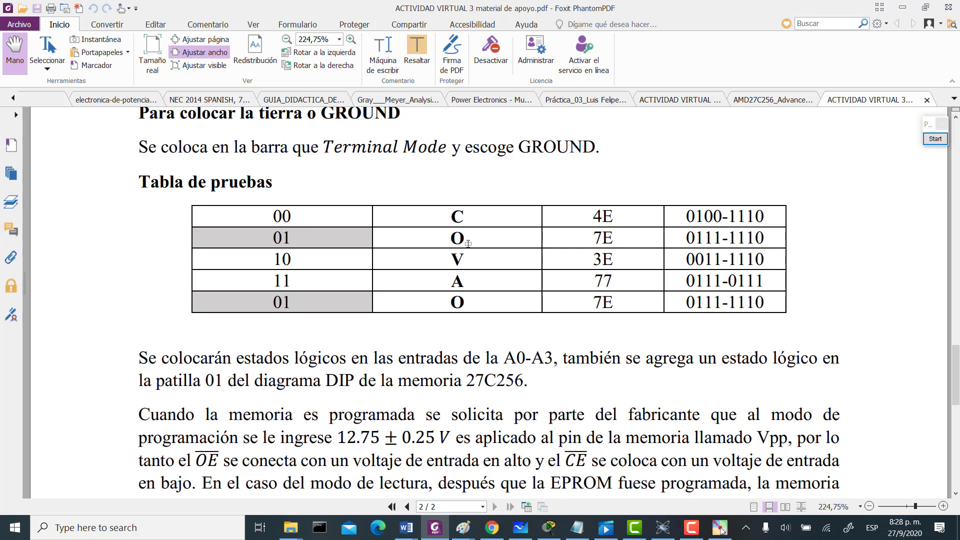
key("alt+Tab")
- Set A0 to 1 with A1 kept at 1, and check the display against the 11 row for letter A
left_click(227, 173)
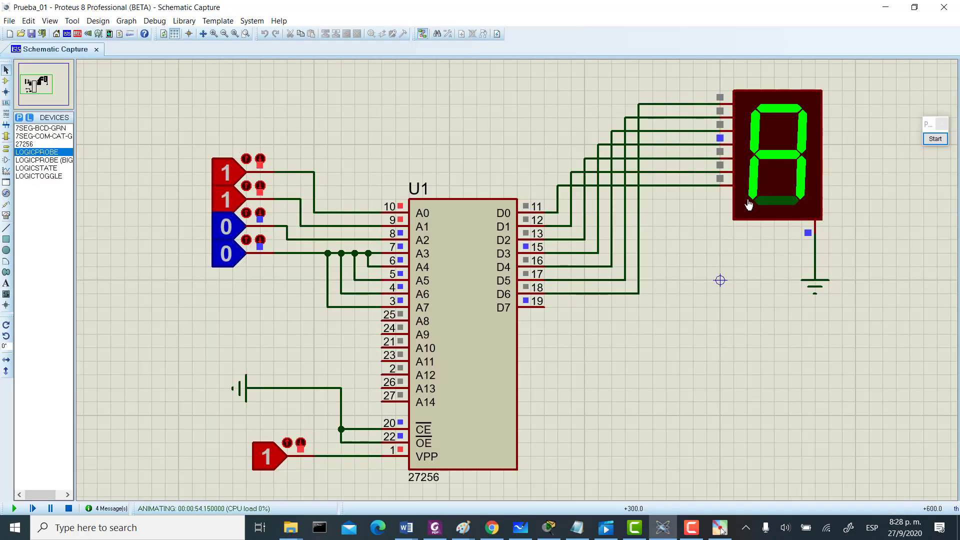
key("alt+Tab")
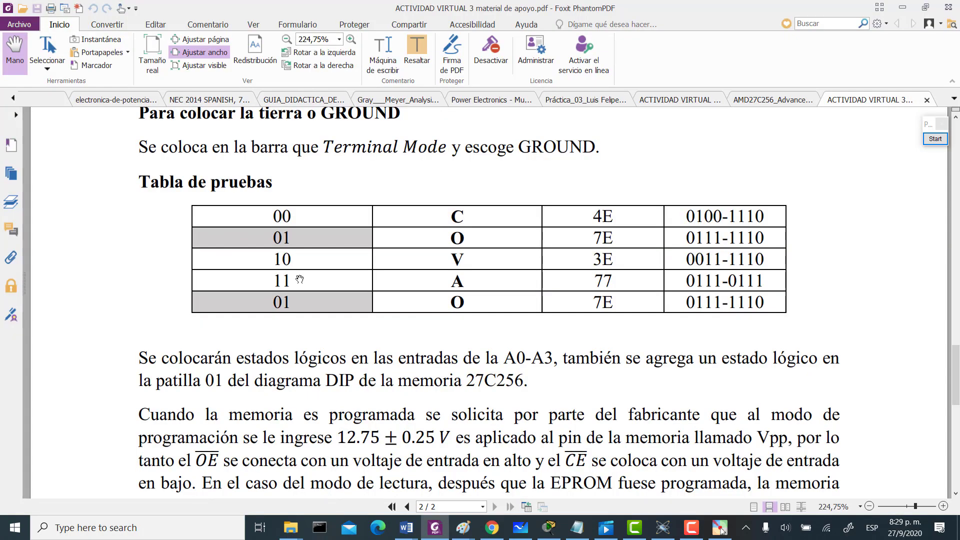
key("alt+Tab")
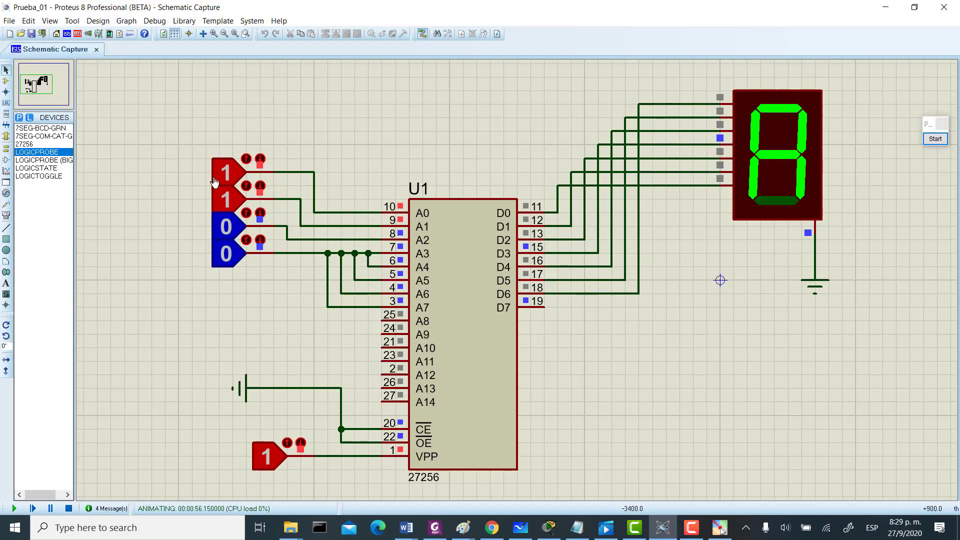
- Toggle the two lowest address inputs until A1 is 0 and A0 is 1, and compare the display with the table's final O row
left_click(221, 203)
left_click(229, 174)
left_click(227, 200)
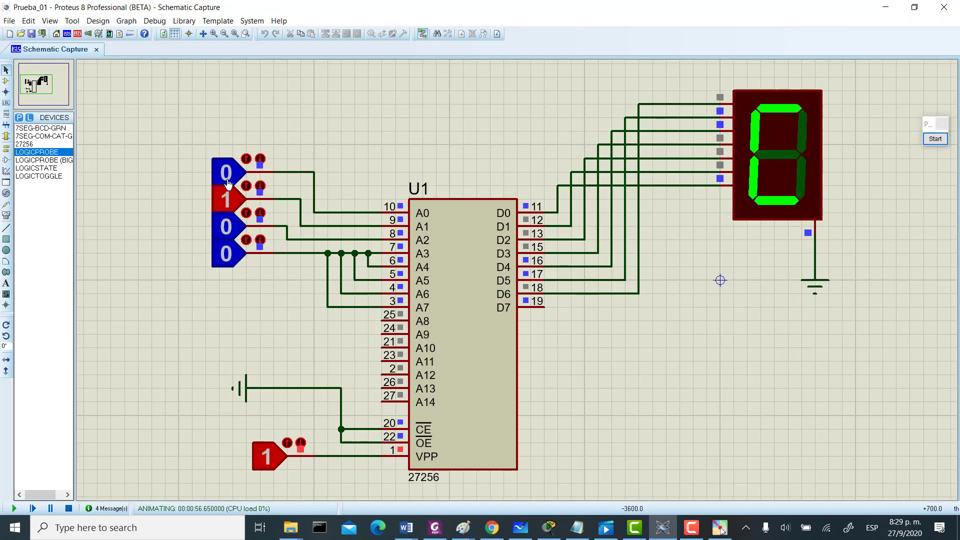
left_click(226, 173)
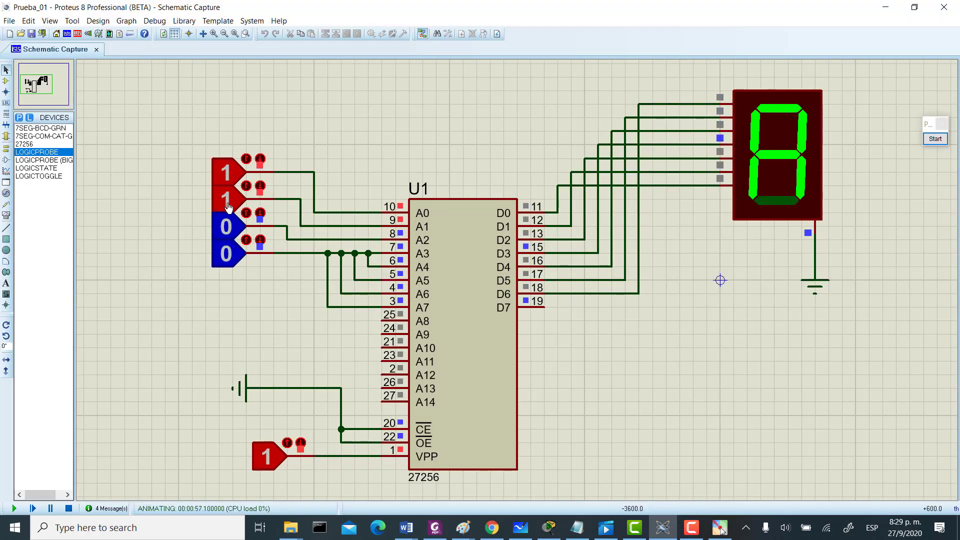
left_click(223, 201)
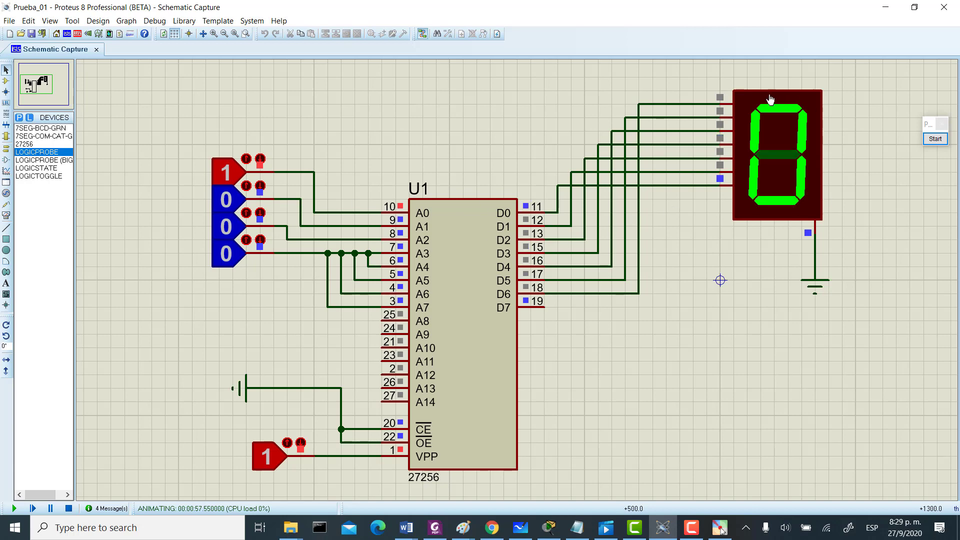
key("alt+Tab")
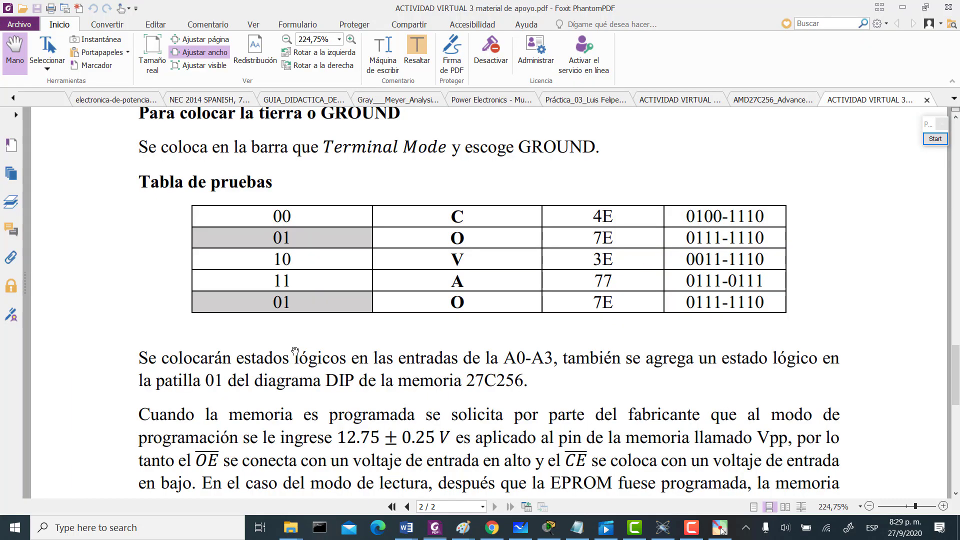
key("alt+Tab")
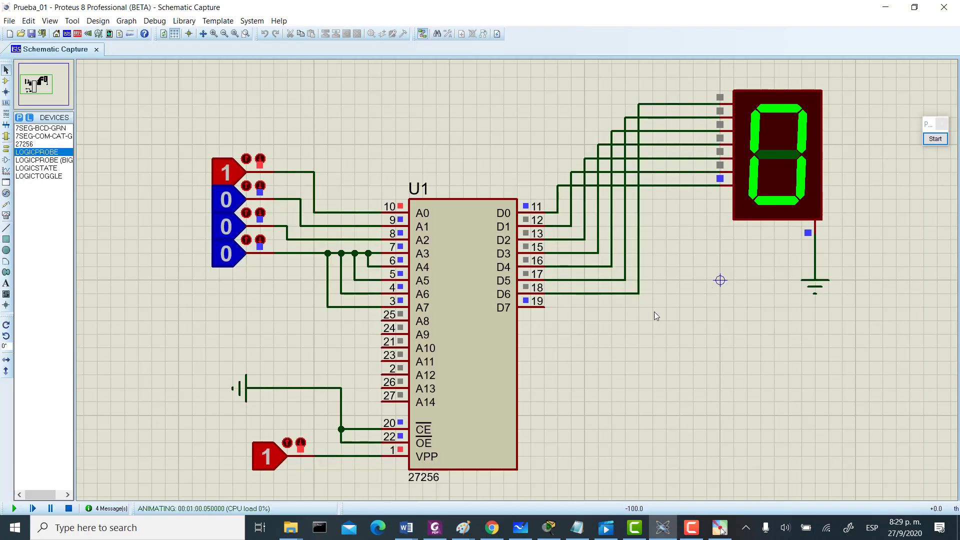
- Step inputs A1 and A0 through 00, 01, 10, 11 and back to 01 to spell COVAO on the seven-segment display
left_click(235, 173)
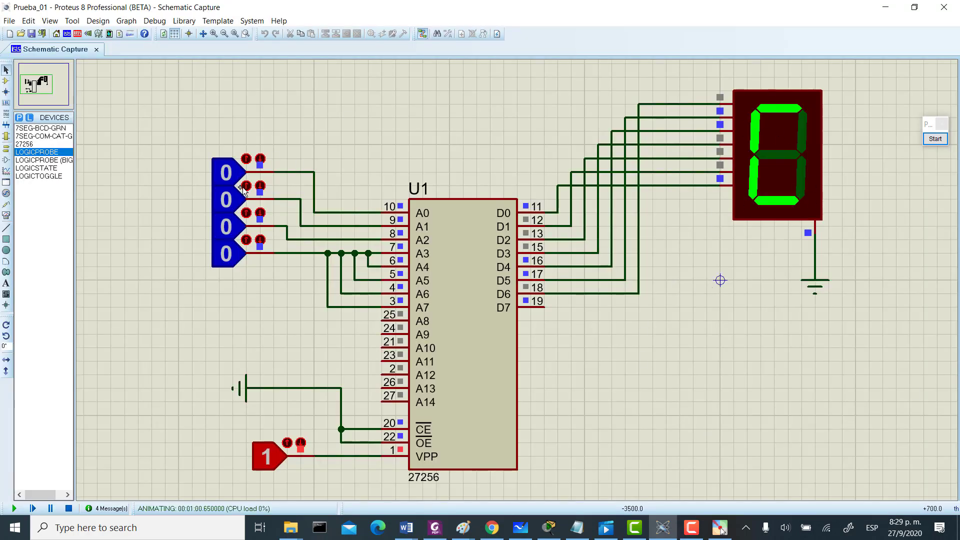
left_click(225, 173)
left_click(226, 199)
left_click(229, 175)
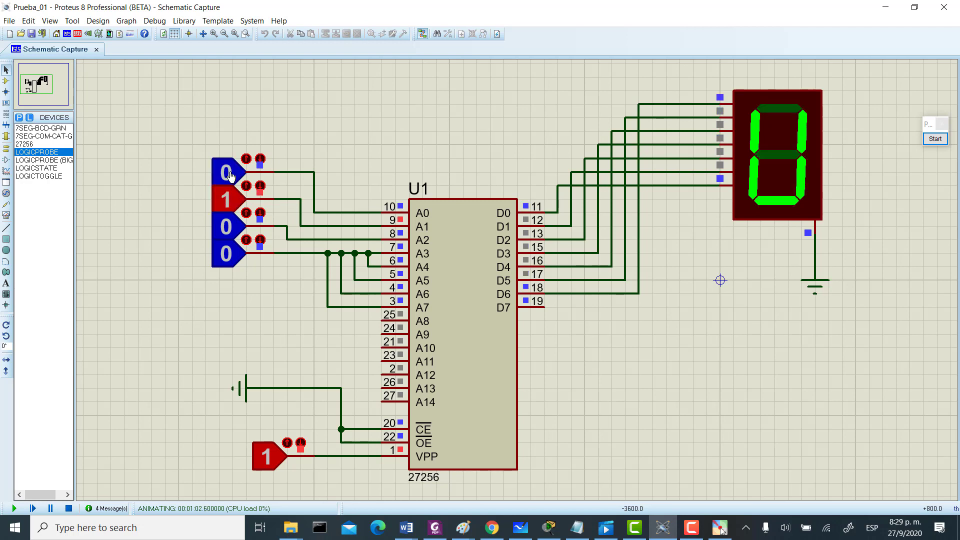
left_click(230, 175)
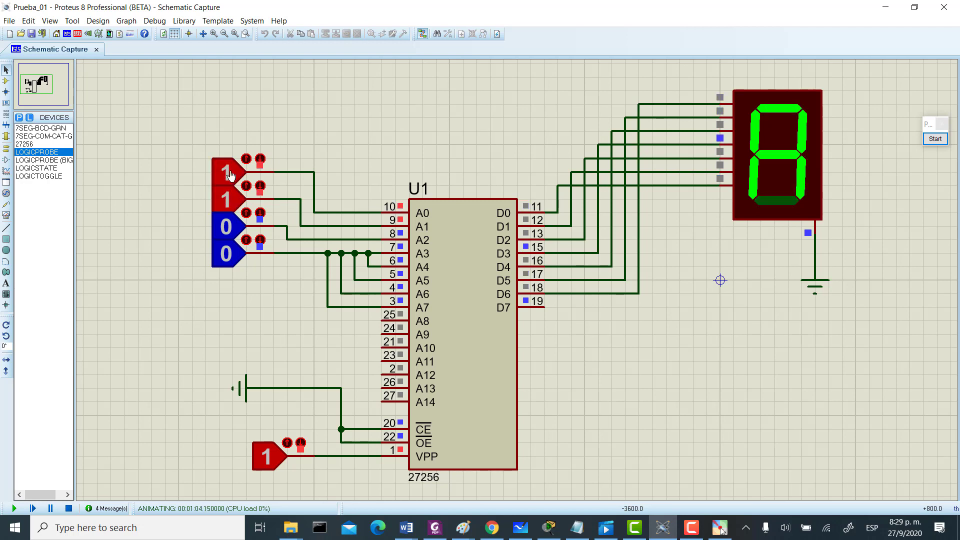
left_click(233, 198)
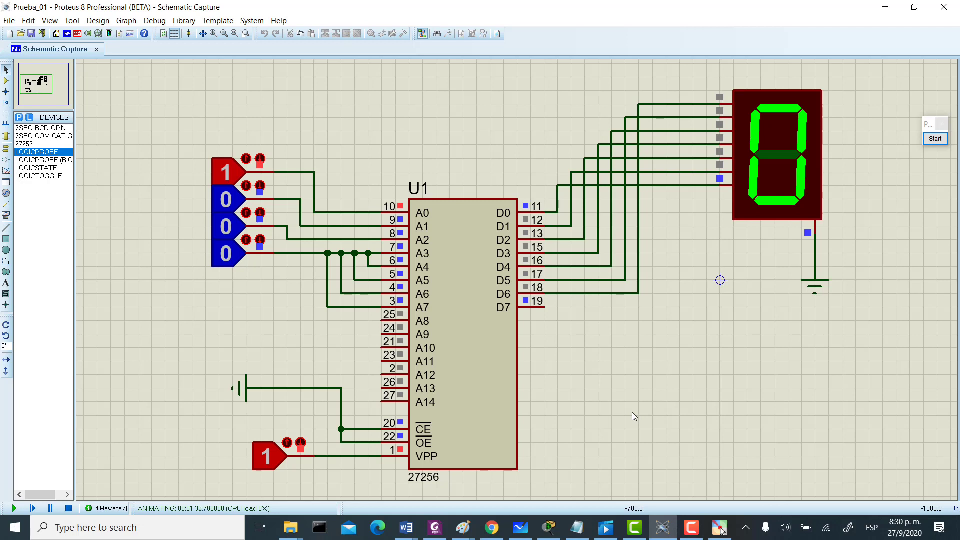
- Stop the simulation, then save and close the Prueba_01 project
left_click(69, 508)
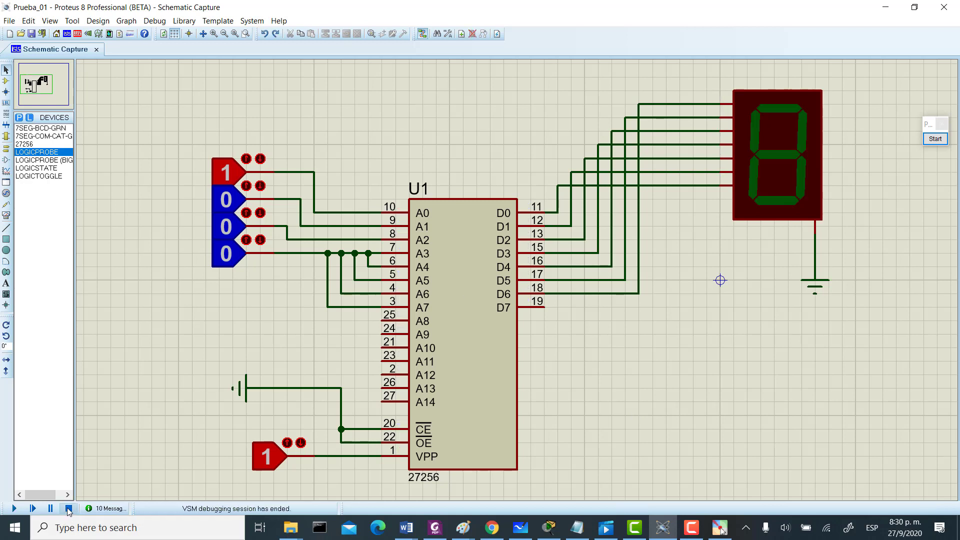
left_click(32, 34)
left_click(11, 21)
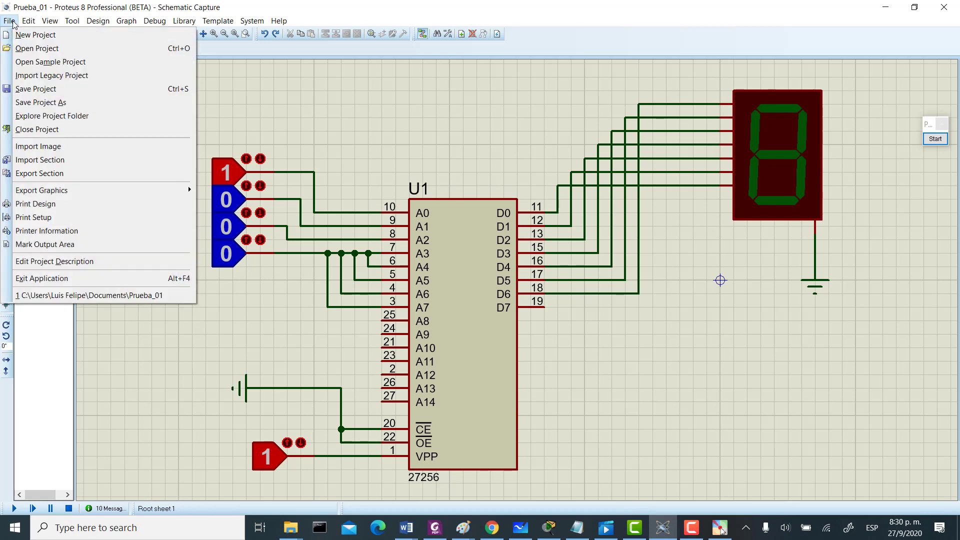
left_click(40, 131)
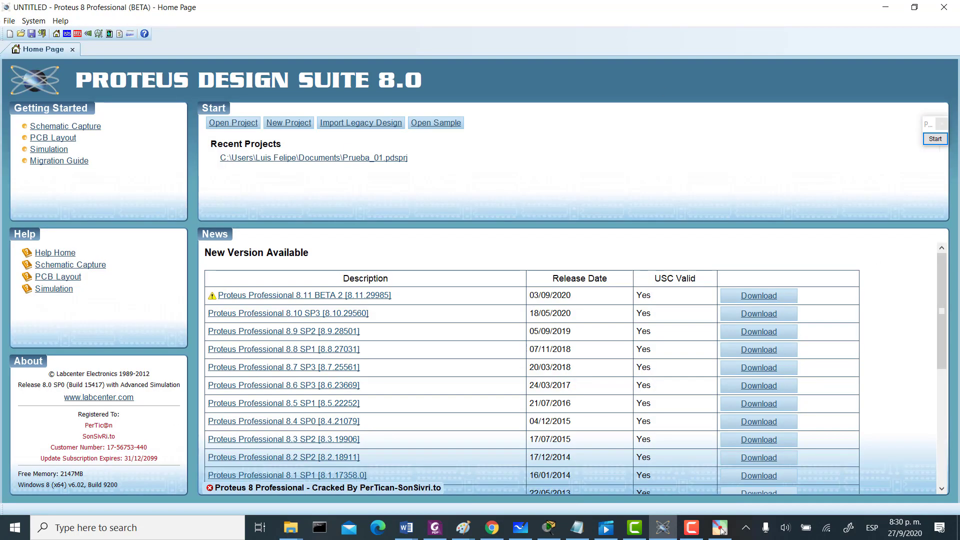
- Exit Proteus, minimize the PDF guide in Foxit PhantomPDF, and relaunch Proteus 8 Professional from the desktop
left_click(945, 6)
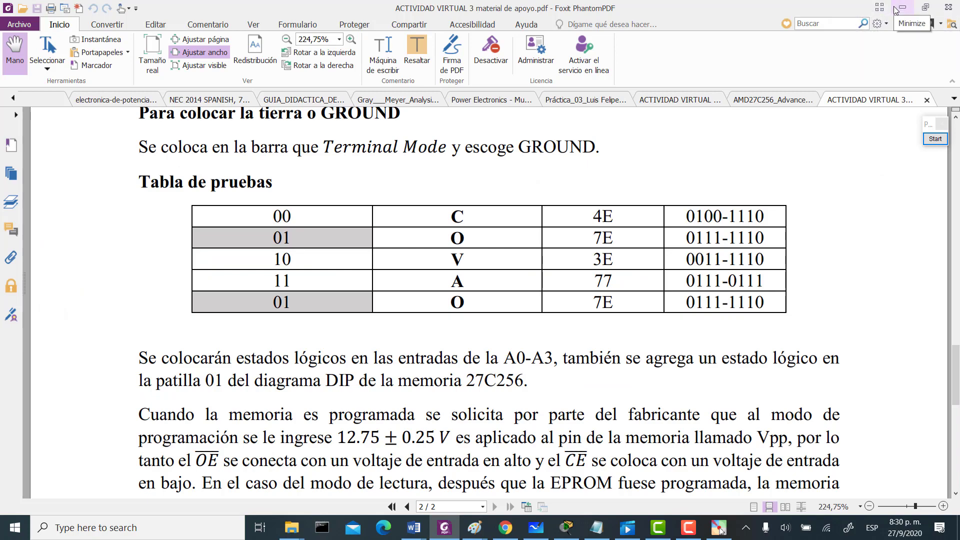
left_click(902, 10)
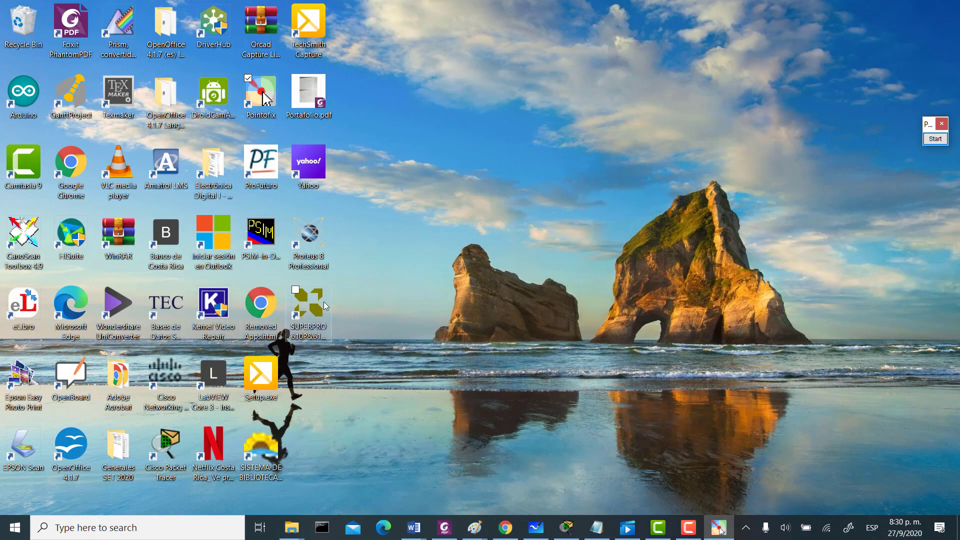
double_click(313, 235)
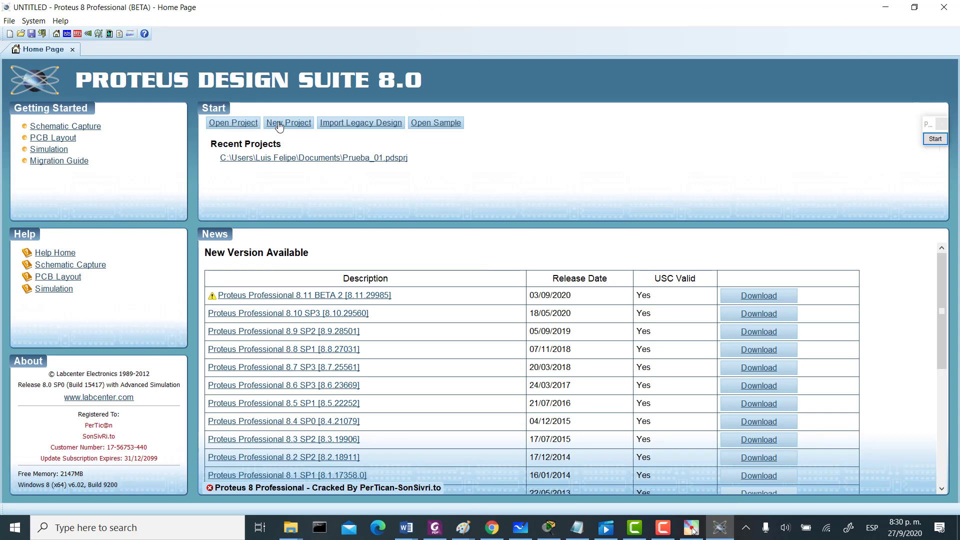
- Start a new project named Prueba_02.pdsprj in the default Documents folder
left_click(302, 129)
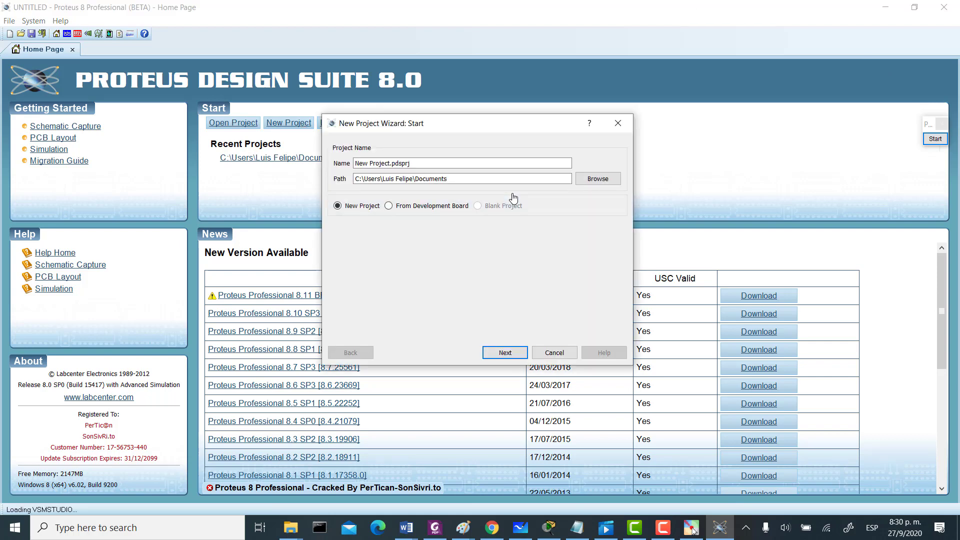
left_click(391, 162)
left_click_drag(390, 162, 352, 163)
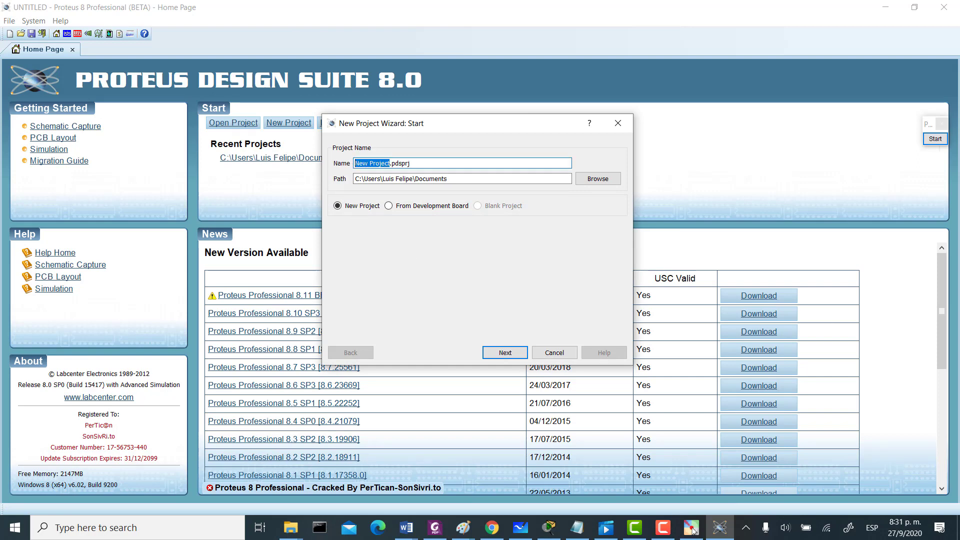
type("Prueba_02")
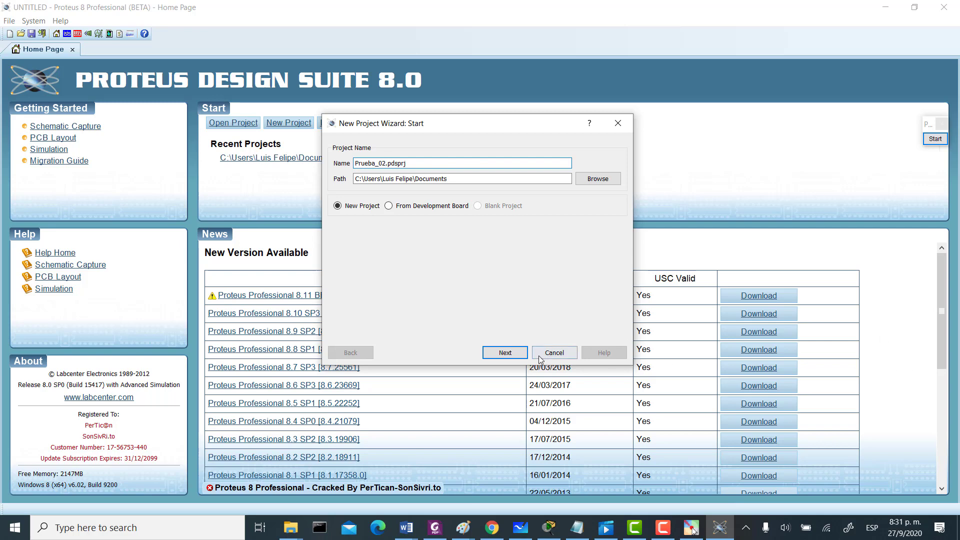
left_click(505, 353)
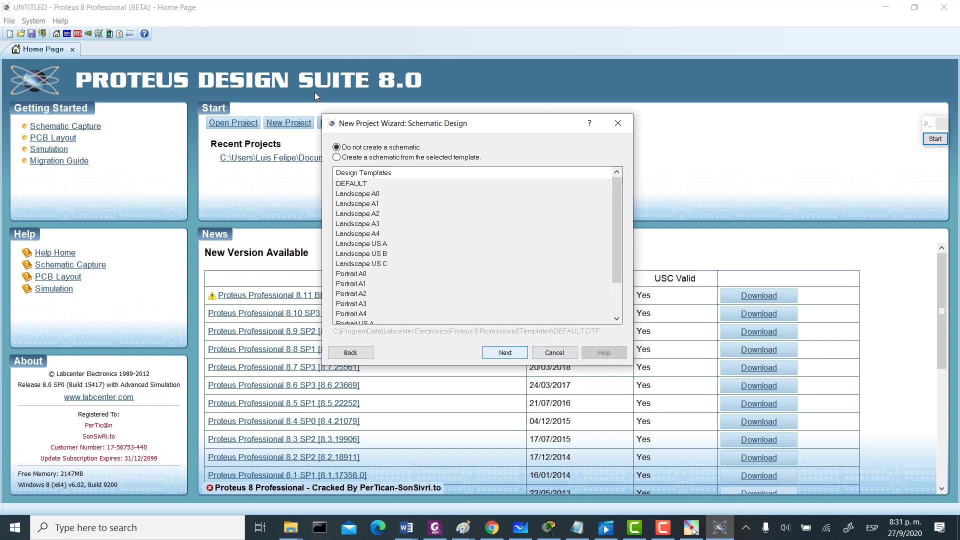
- Create the project with a schematic from the DEFAULT template, no PCB layout and no firmware project
left_click(340, 158)
left_click(344, 182)
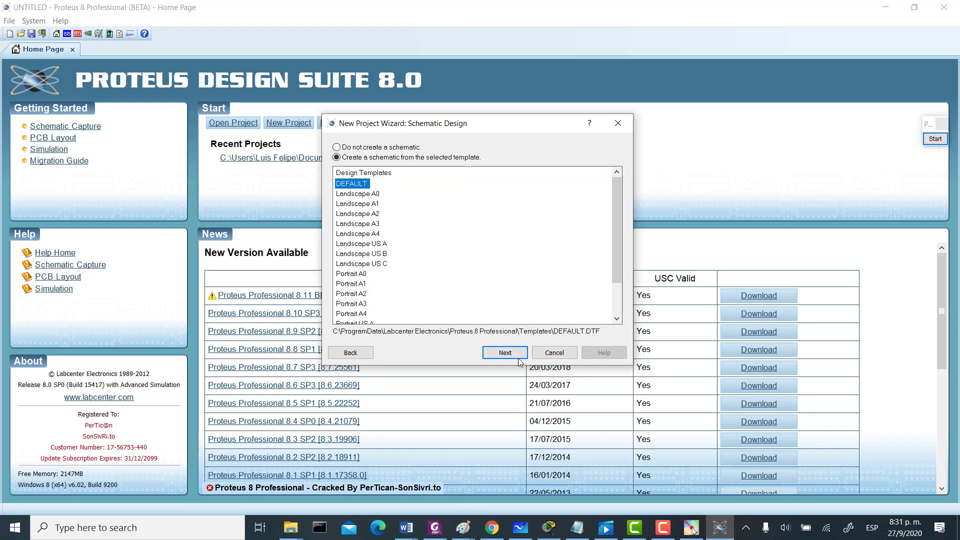
left_click(505, 352)
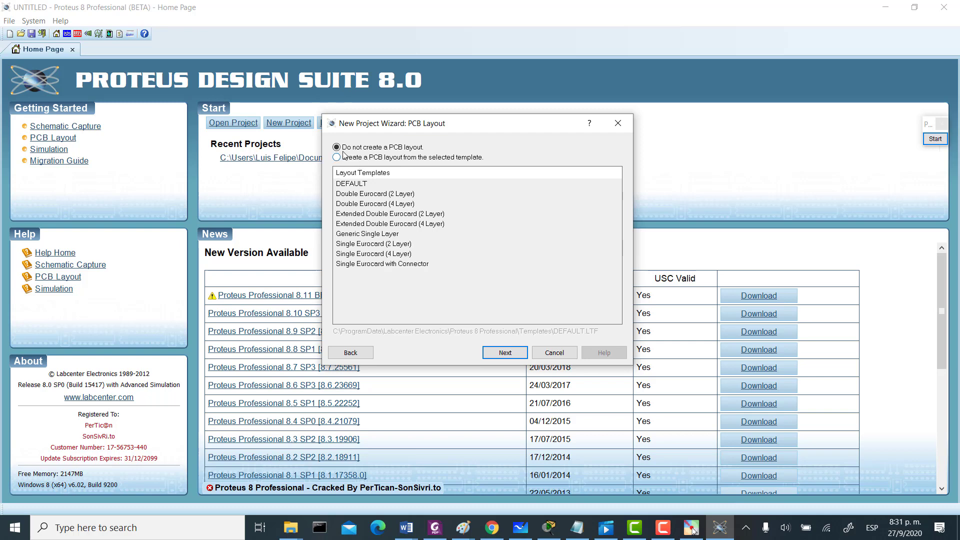
left_click(505, 353)
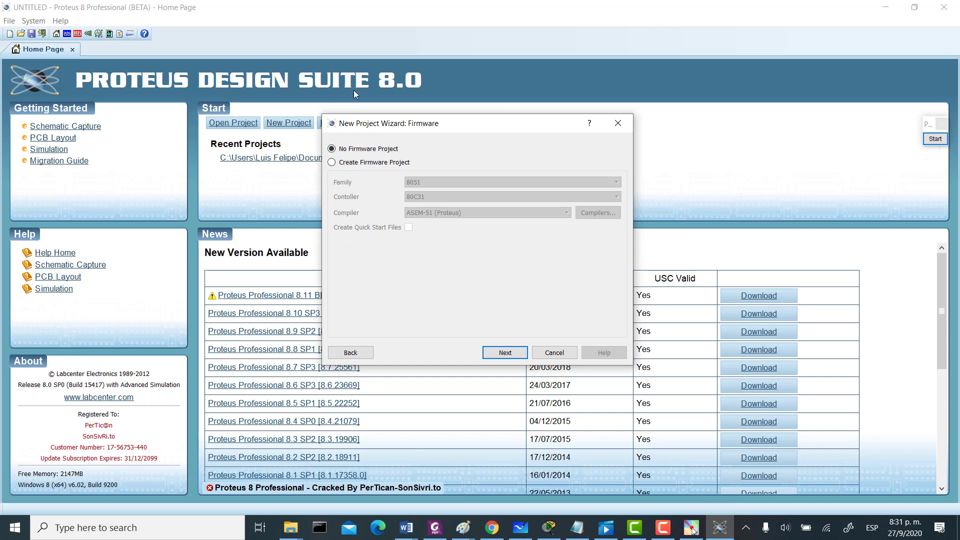
left_click(514, 358)
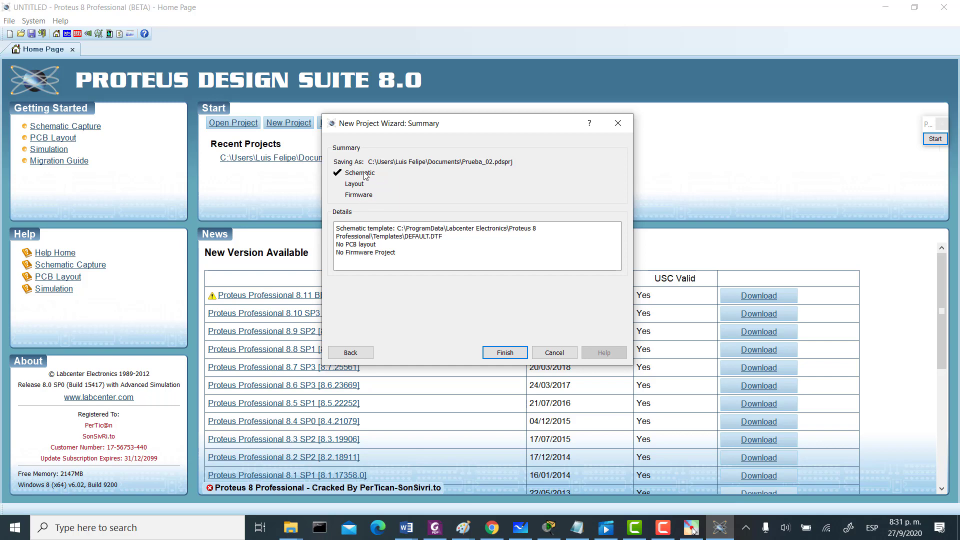
left_click(505, 352)
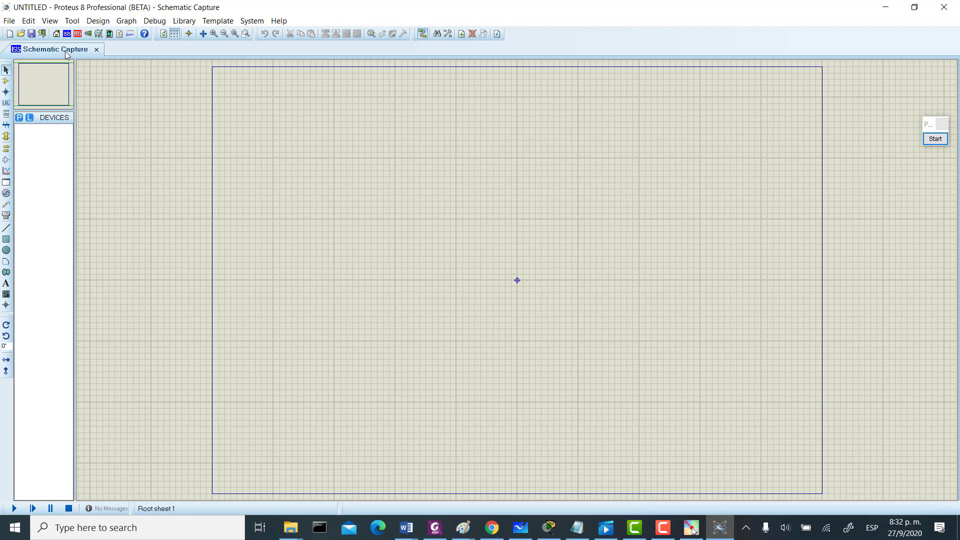
- Find the 27C256 CMOS EPROM among the Memory ICs with the keyword 27 and add it to the device list
left_click(6, 82)
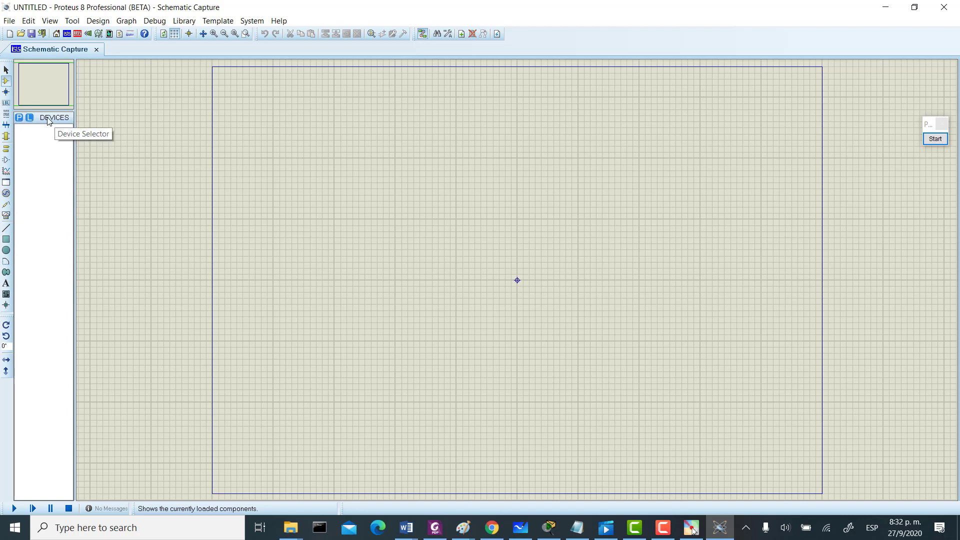
left_click(19, 118)
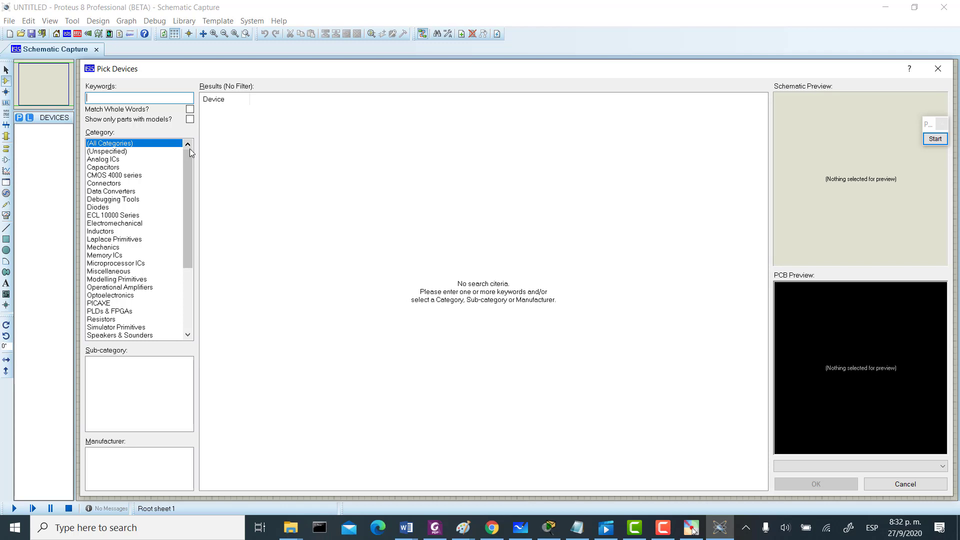
left_click(108, 256)
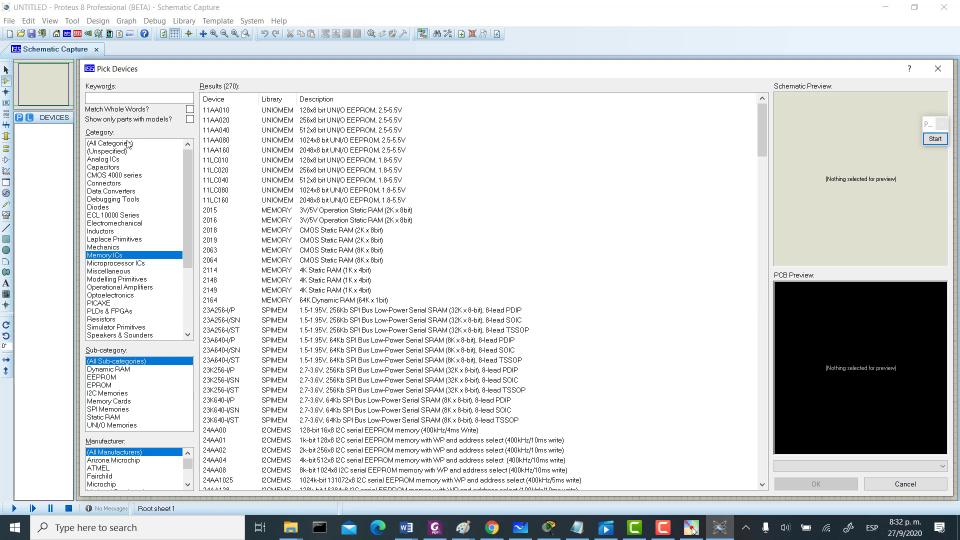
scroll(220, 343, "down", 8)
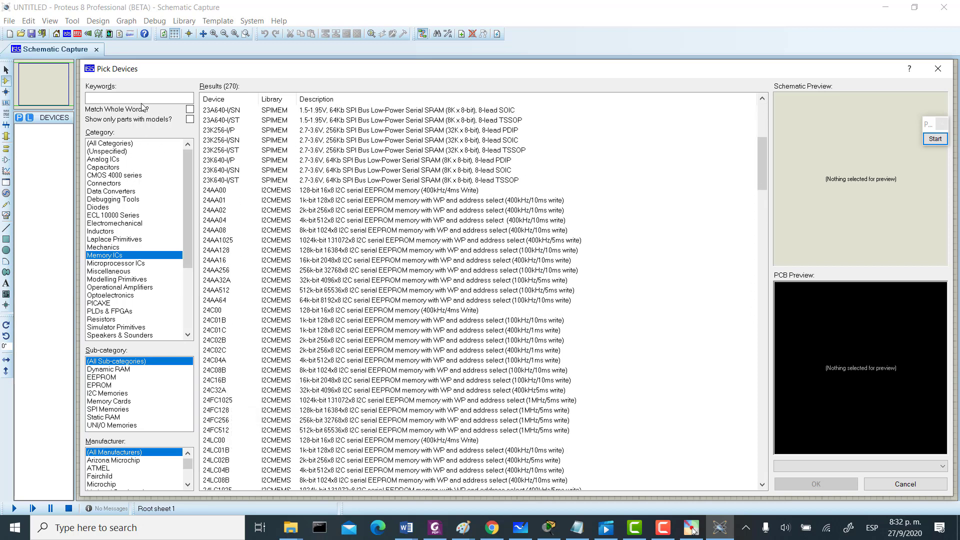
left_click(132, 95)
type("27")
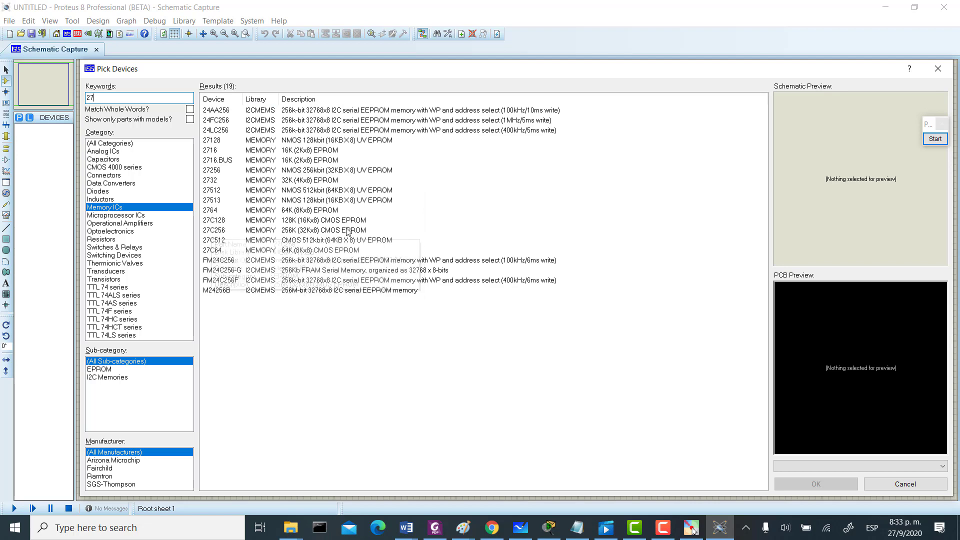
left_click(223, 232)
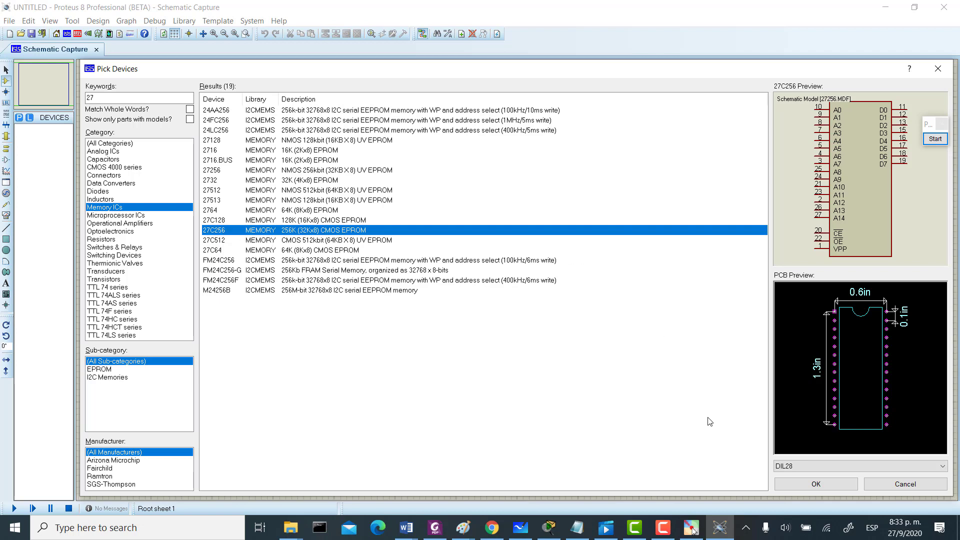
left_click(815, 477)
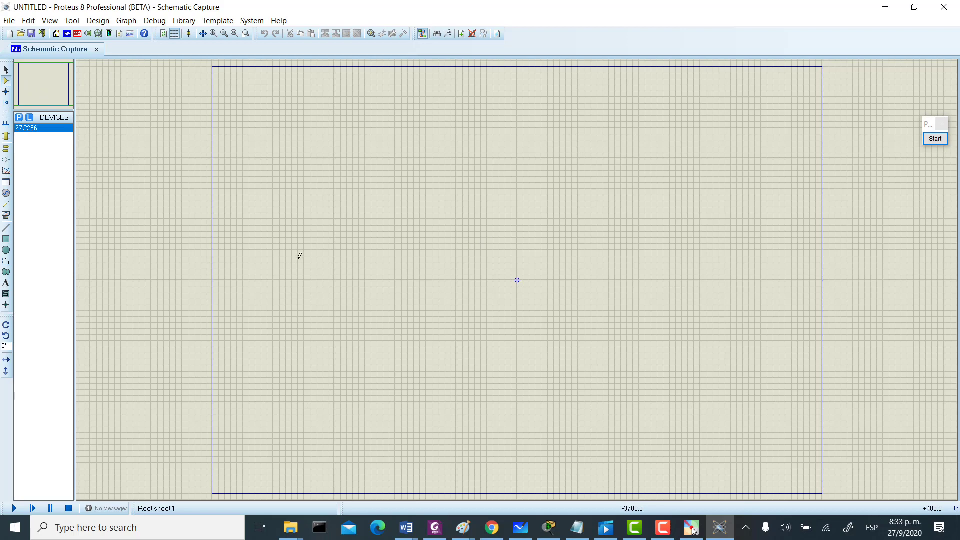
- Place the 27C256 on the schematic sheet and move it just beside the sheet's origin marker
left_click(386, 266)
left_click(375, 216)
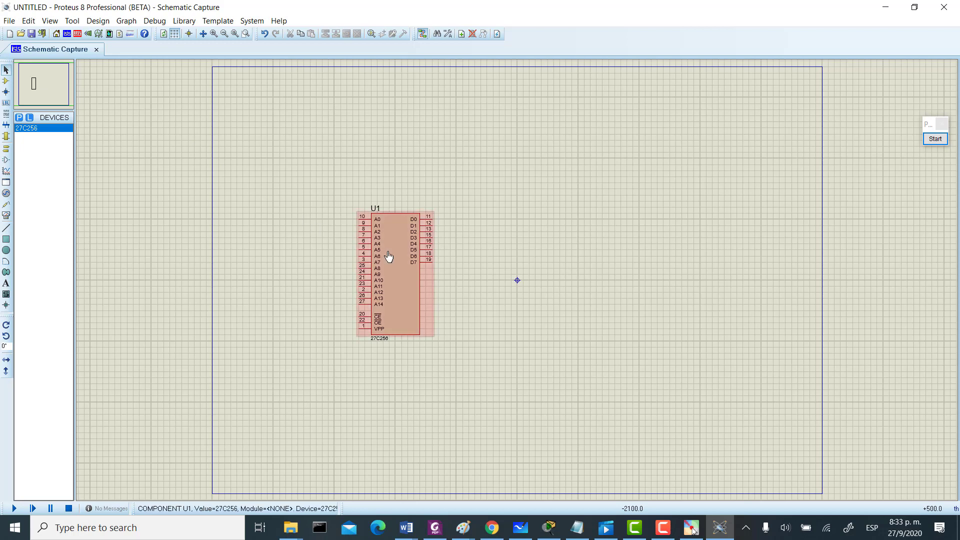
left_click(391, 240)
left_click_drag(405, 270, 437, 251)
left_click(532, 249)
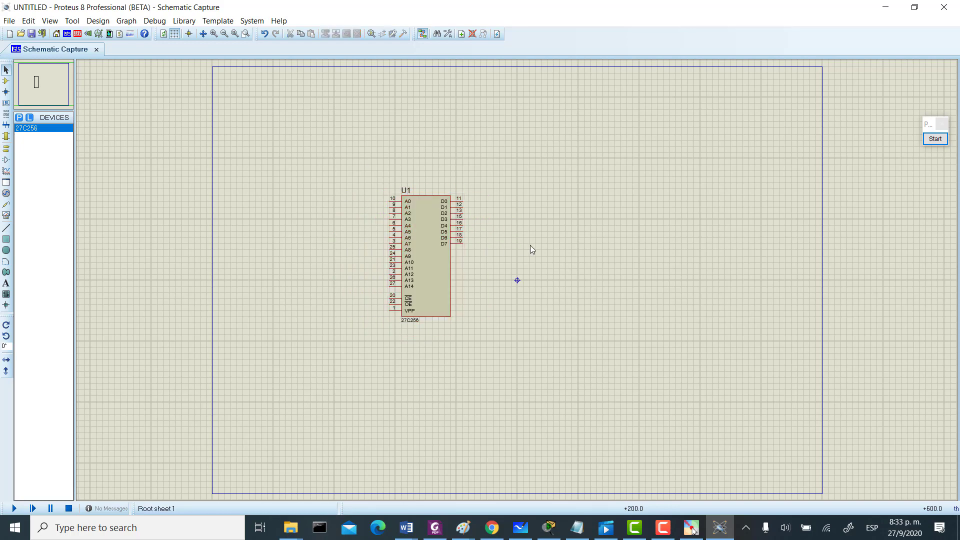
left_click(215, 34)
left_click(392, 233)
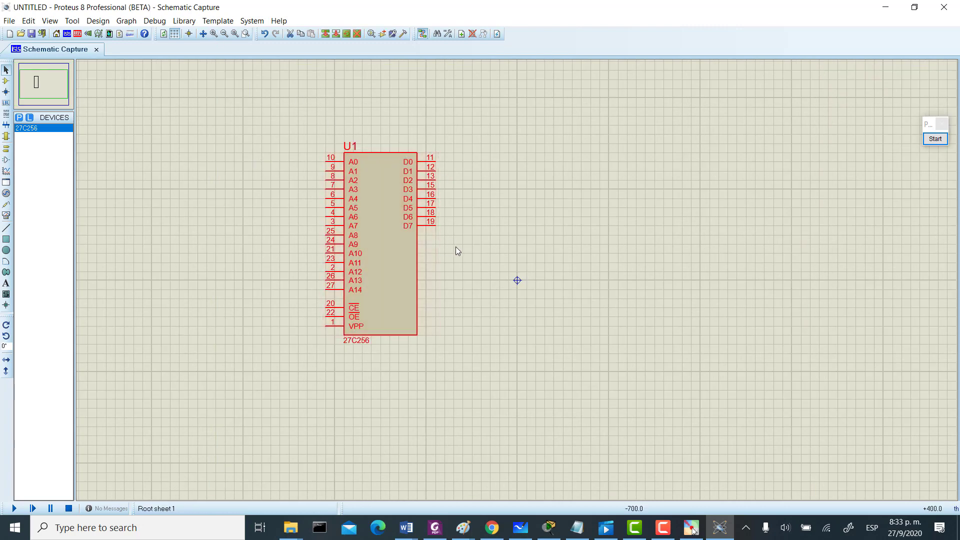
left_click_drag(413, 243, 495, 270)
left_click(556, 253)
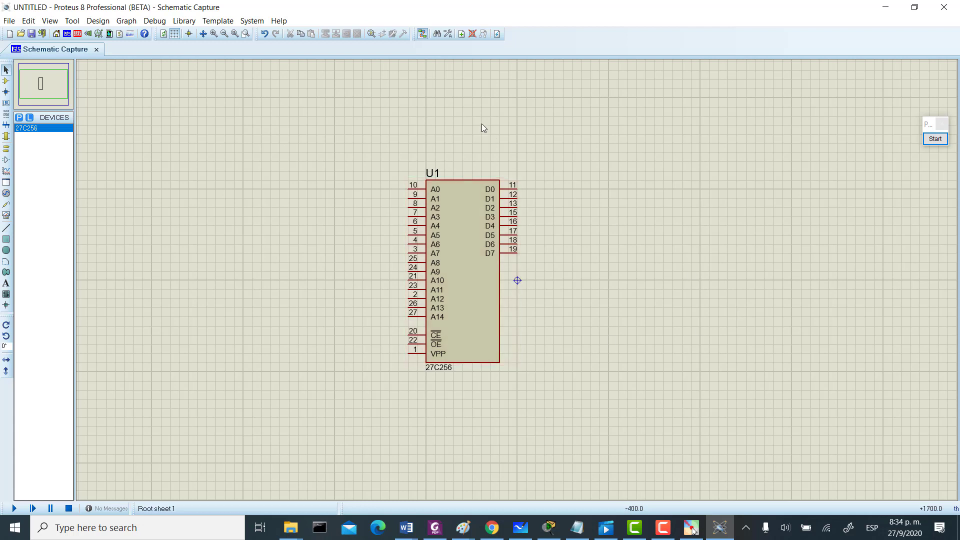
- Change the EPROM's part reference from U1 to AM27C256
double_click(430, 173)
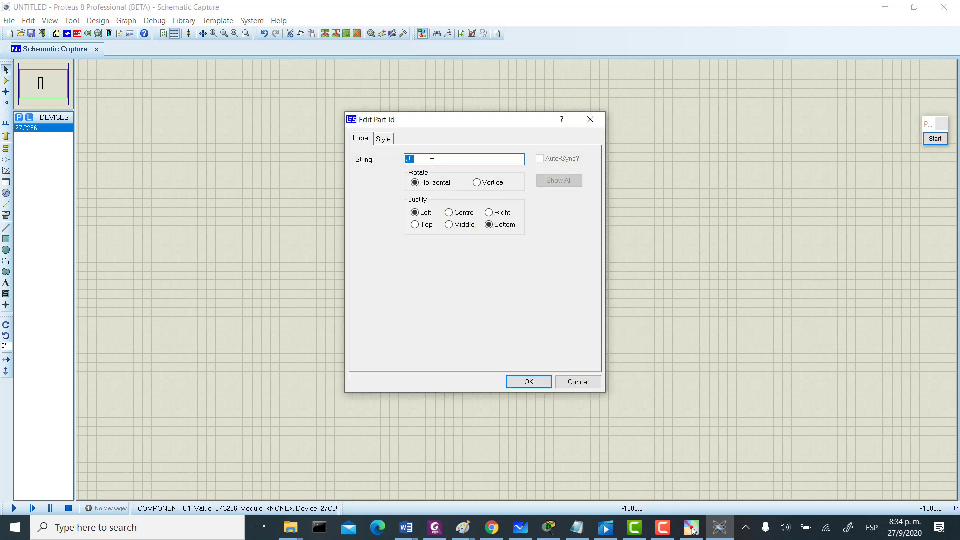
type("AM27C256")
left_click(535, 386)
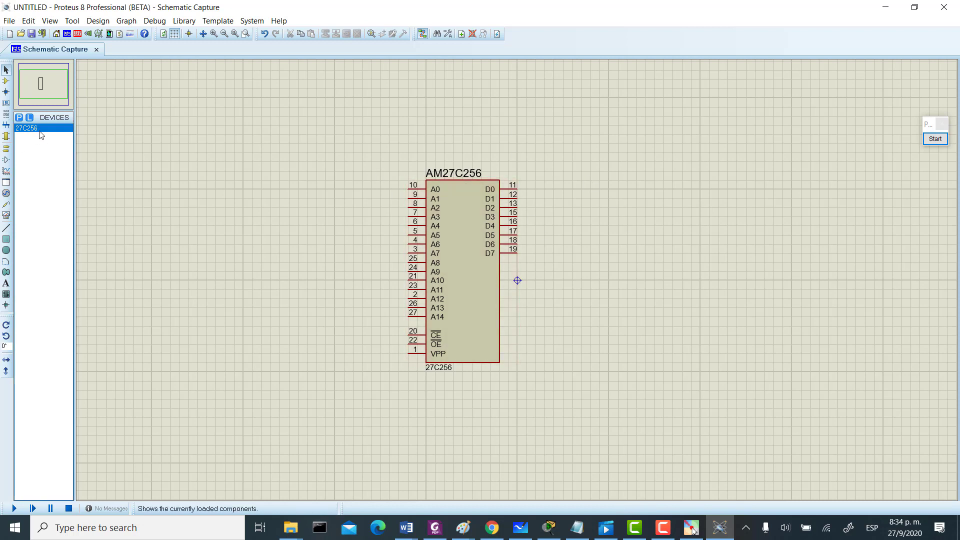
- Open the device library picker and filter the parts by the Optoelectronics category
left_click(10, 84)
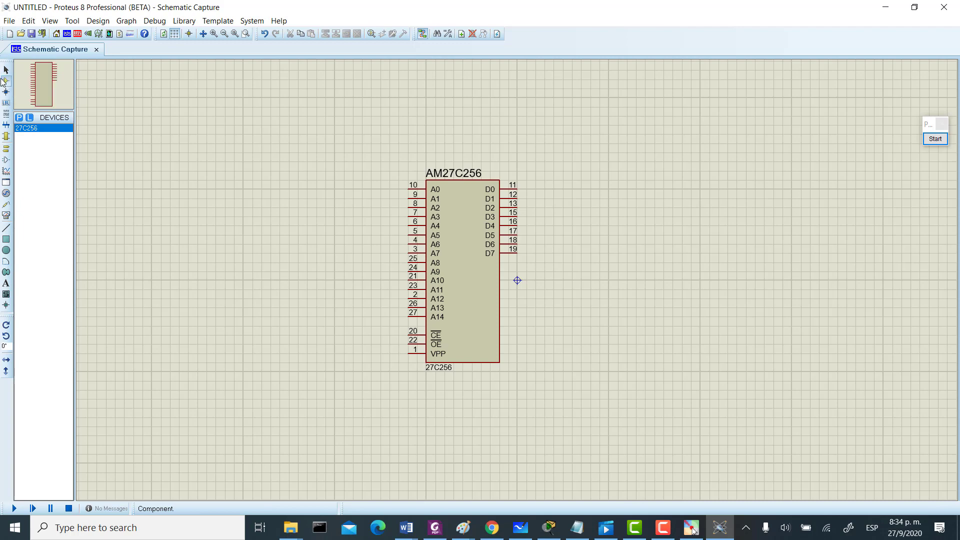
left_click(19, 117)
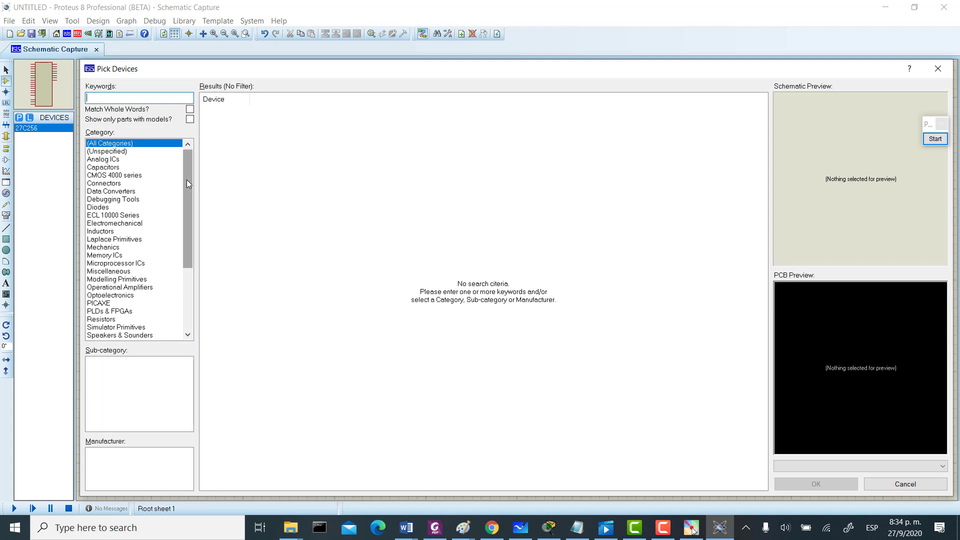
left_click_drag(188, 180, 180, 268)
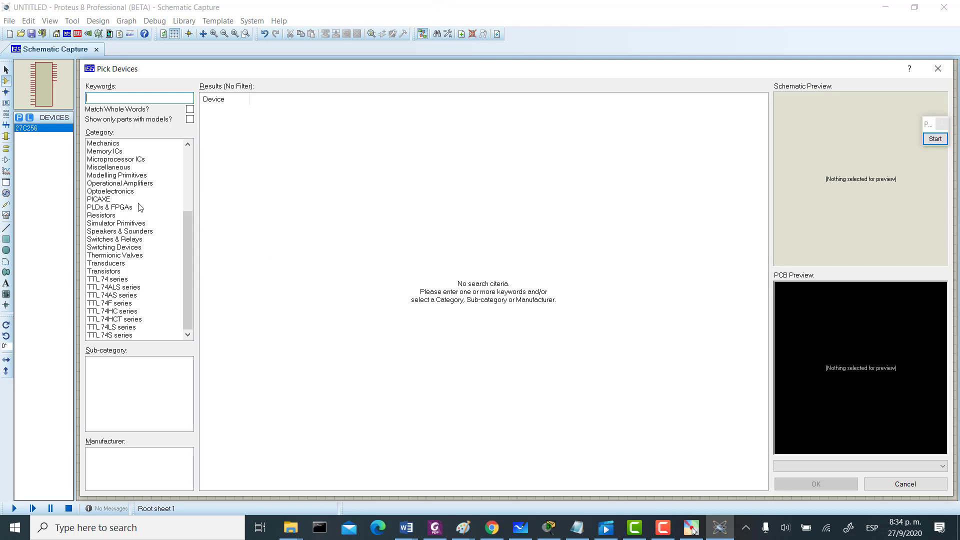
left_click(131, 193)
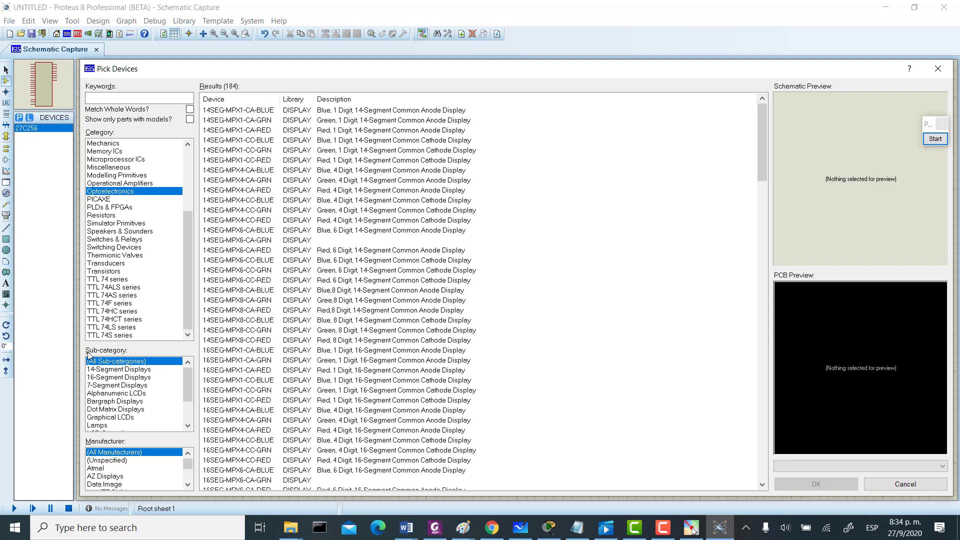
- Switch to the Pointofix annotation tool and circle the Sub-category heading with a blue ellipse
left_click(935, 139)
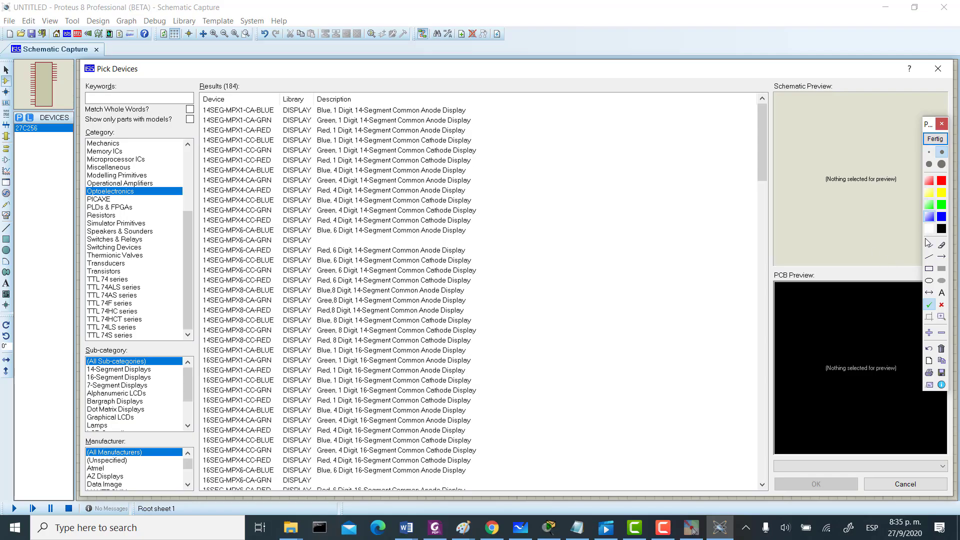
left_click(929, 280)
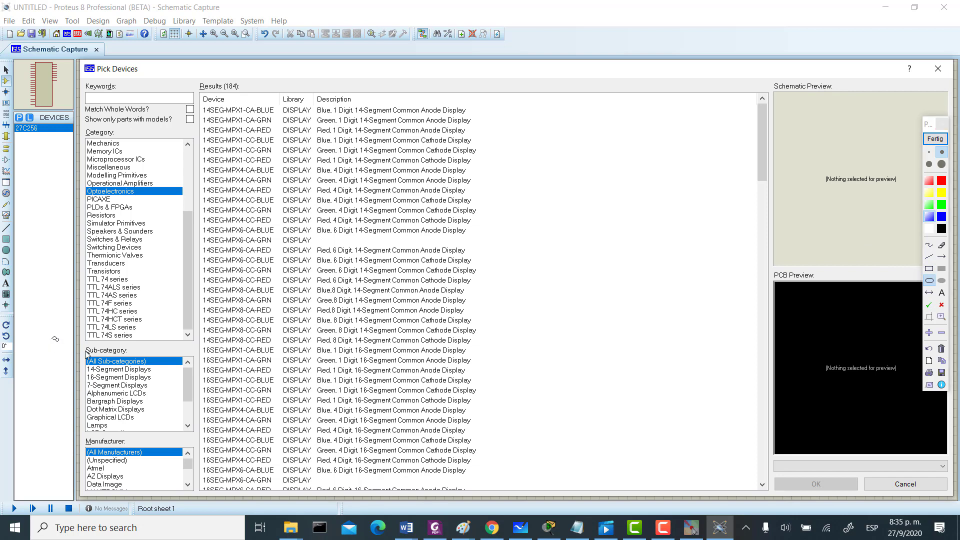
left_click_drag(50, 337, 170, 362)
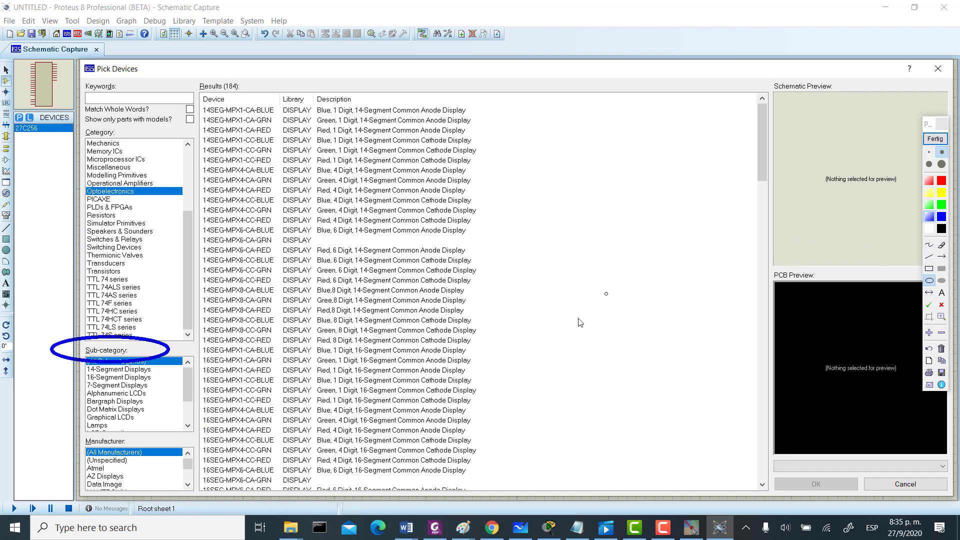
- Circle the 7-Segment Displays sub-category with a green ellipse and leave the annotation mode
left_click(931, 205)
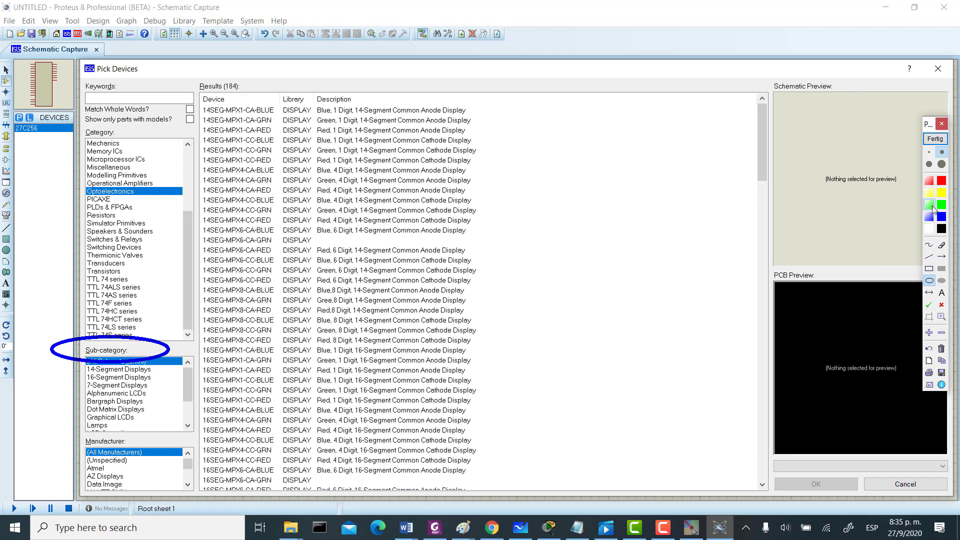
left_click(925, 205)
left_click_drag(75, 381, 153, 393)
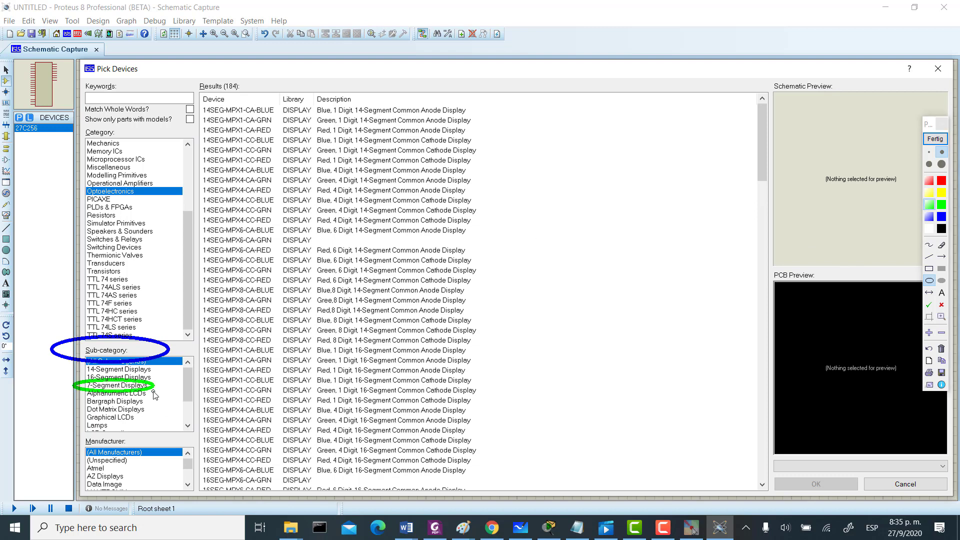
left_click(937, 141)
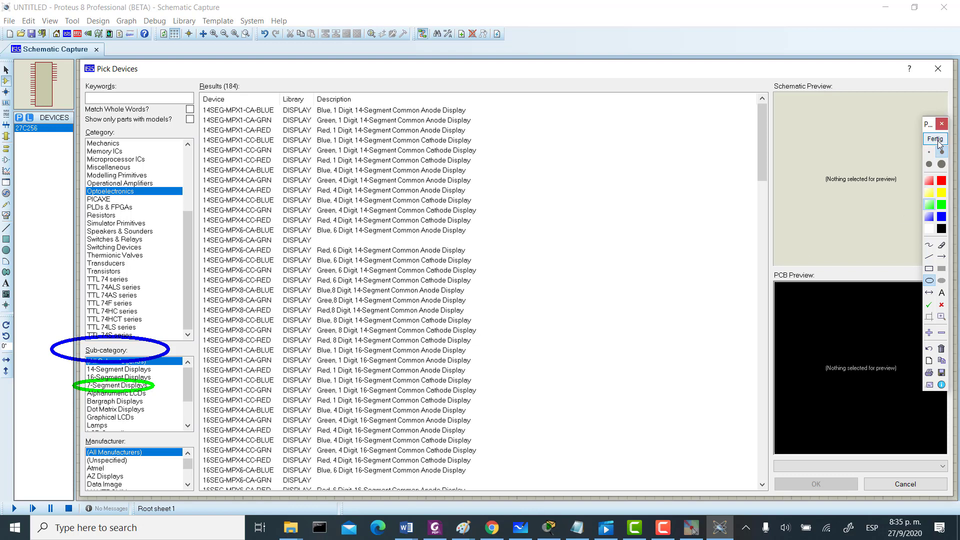
- Filter the parts by the 7-Segment Displays sub-category, preview the blue and green common-cathode variants, and select the red 7SEG-COM-CATHODE
left_click(135, 388)
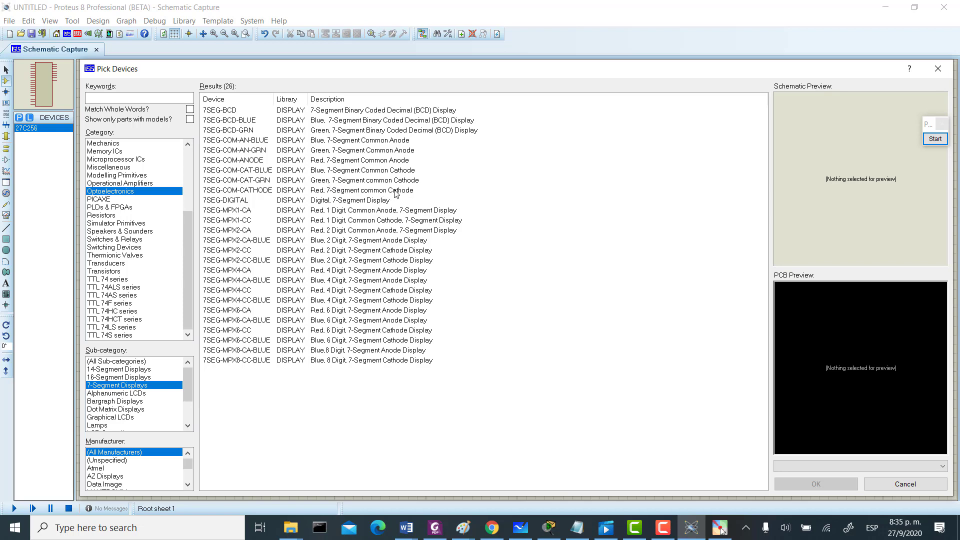
left_click(250, 193)
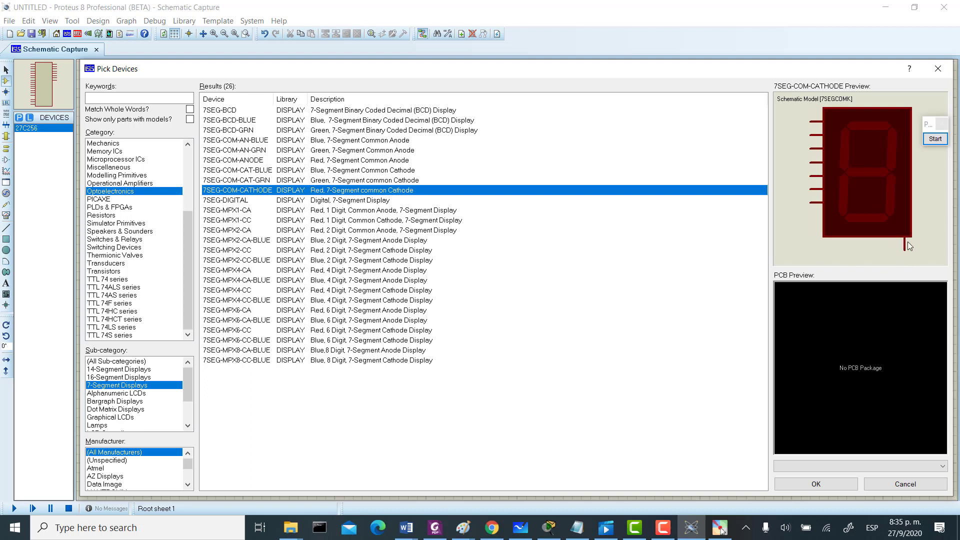
left_click(372, 181)
left_click(377, 191)
left_click(367, 171)
left_click(367, 182)
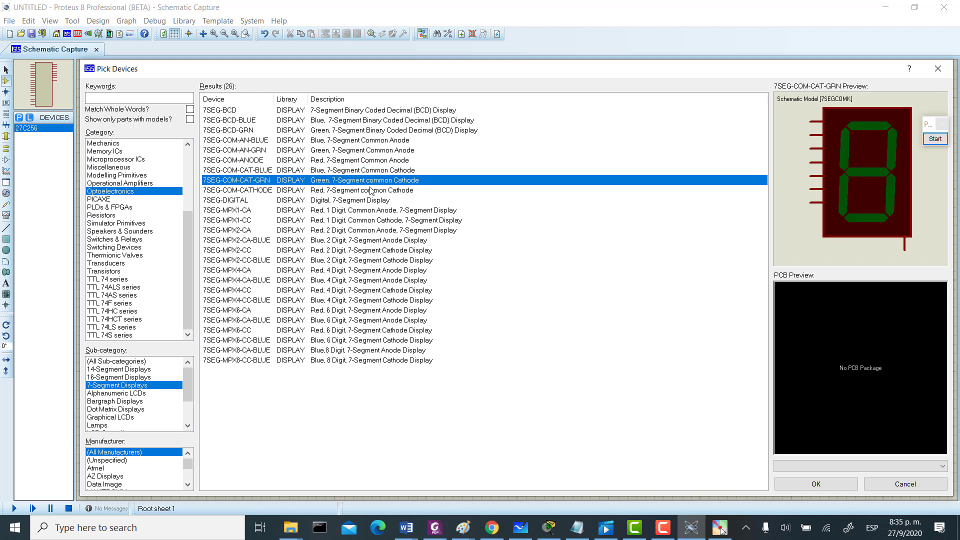
left_click(371, 191)
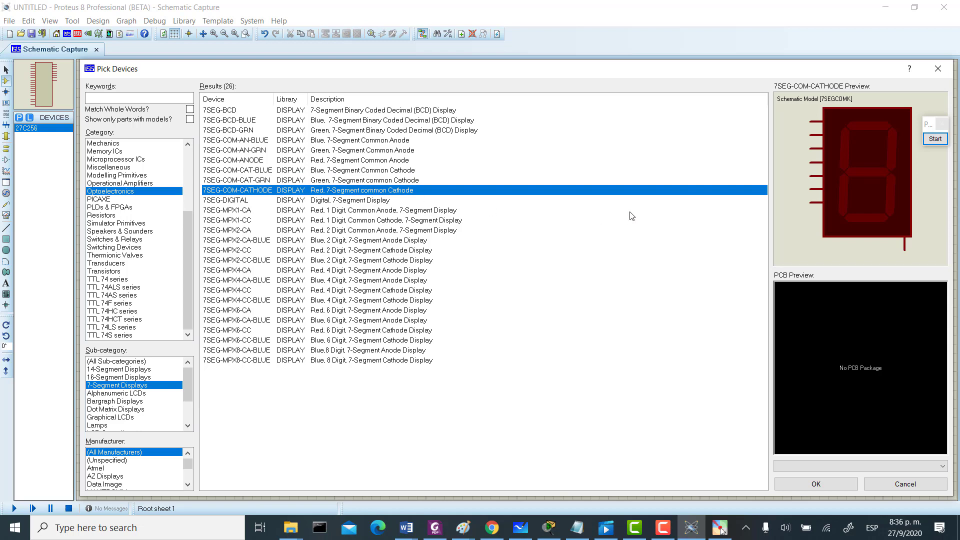
- Add the selected common-cathode display to the project and place it beside the EPROM, on the side of its data outputs D0–D7
left_click(817, 484)
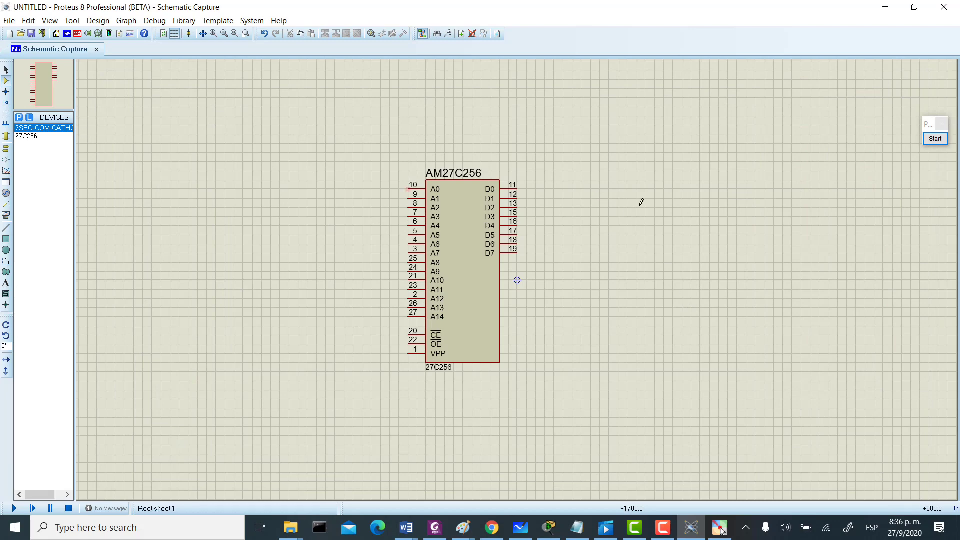
left_click(617, 207)
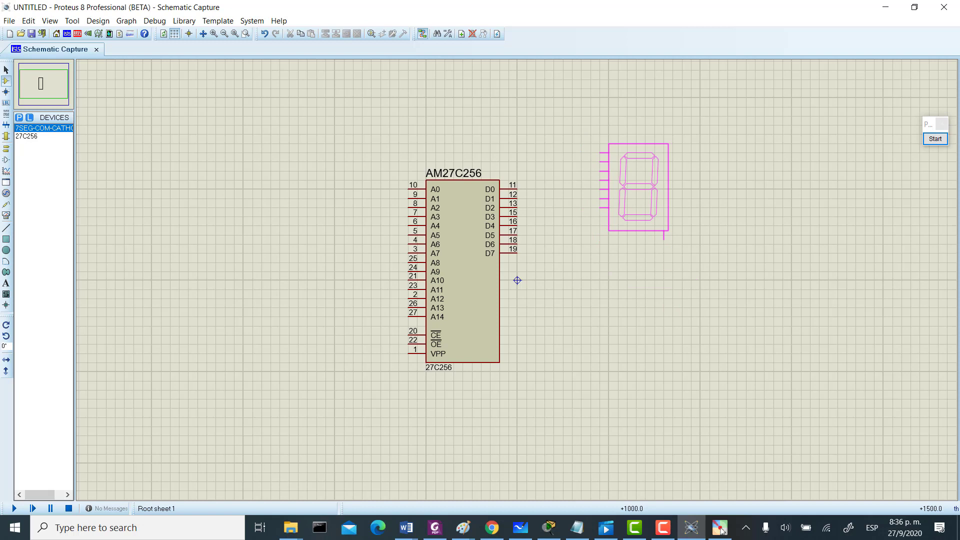
left_click(610, 146)
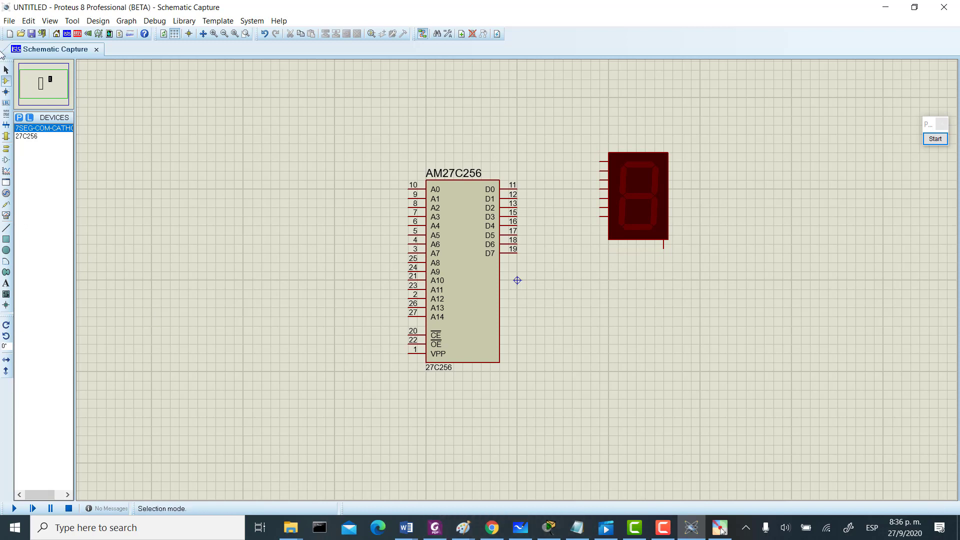
- Switch to the support PDF in Foxit PhantomPDF and review the section on logic probes and logic states, including Figura 01
left_click(435, 529)
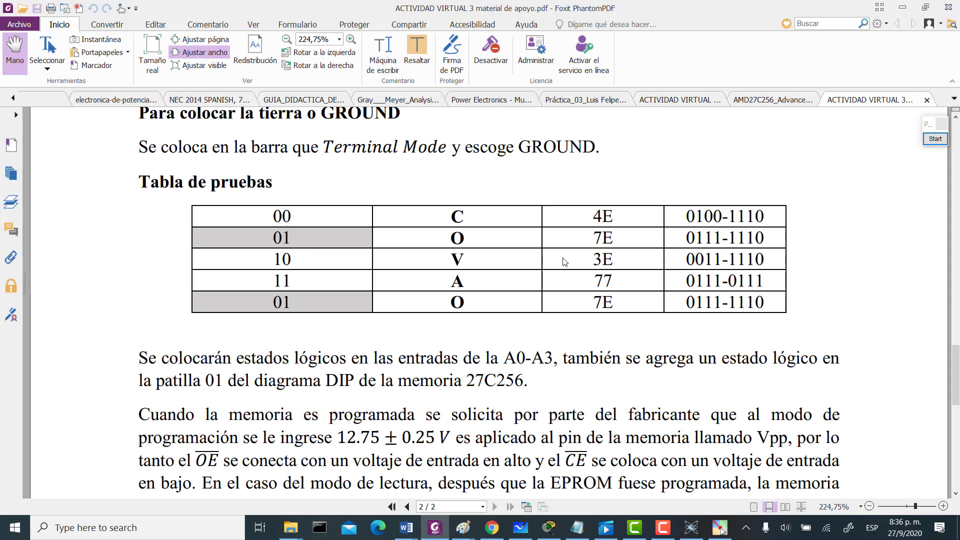
scroll(738, 326, "up", 6)
scroll(738, 326, "up", 10)
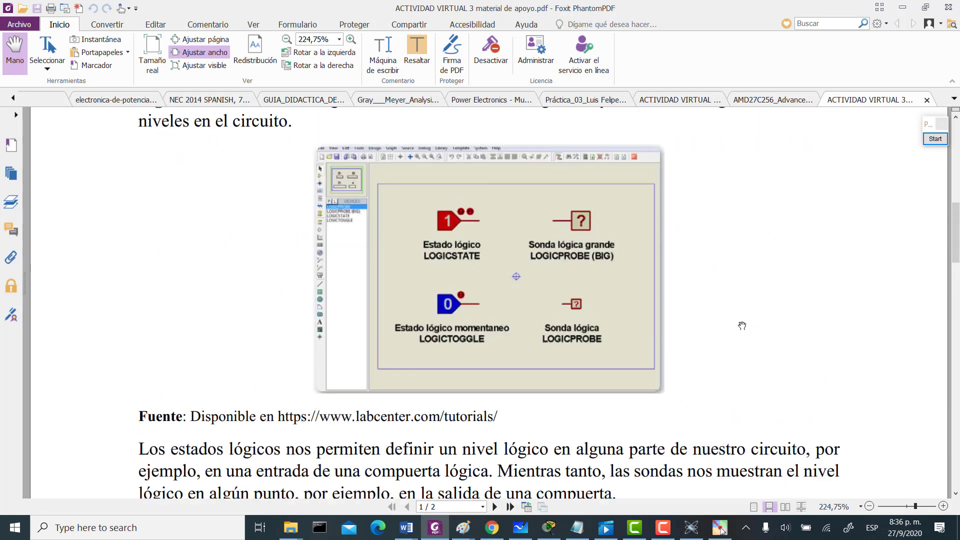
scroll(700, 307, "up", 7)
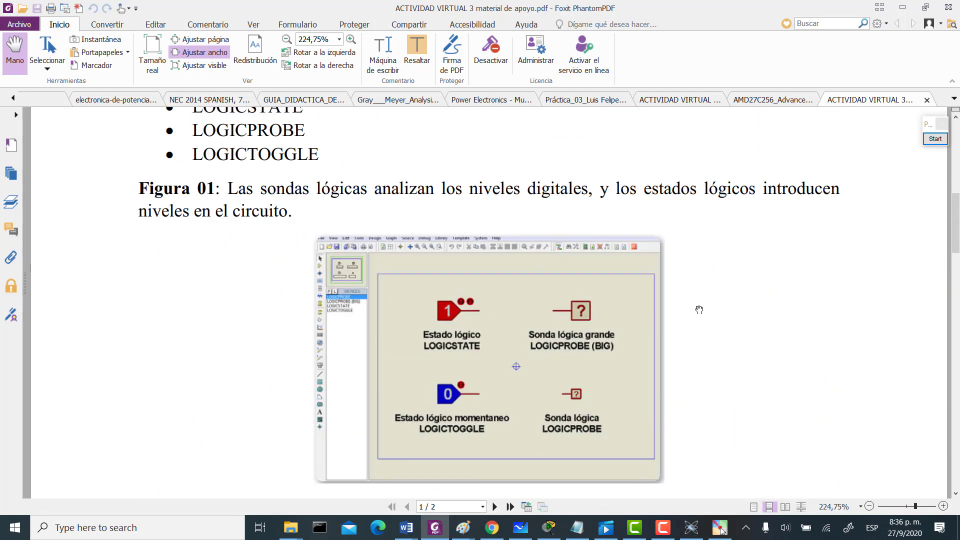
scroll(454, 261, "up", 2)
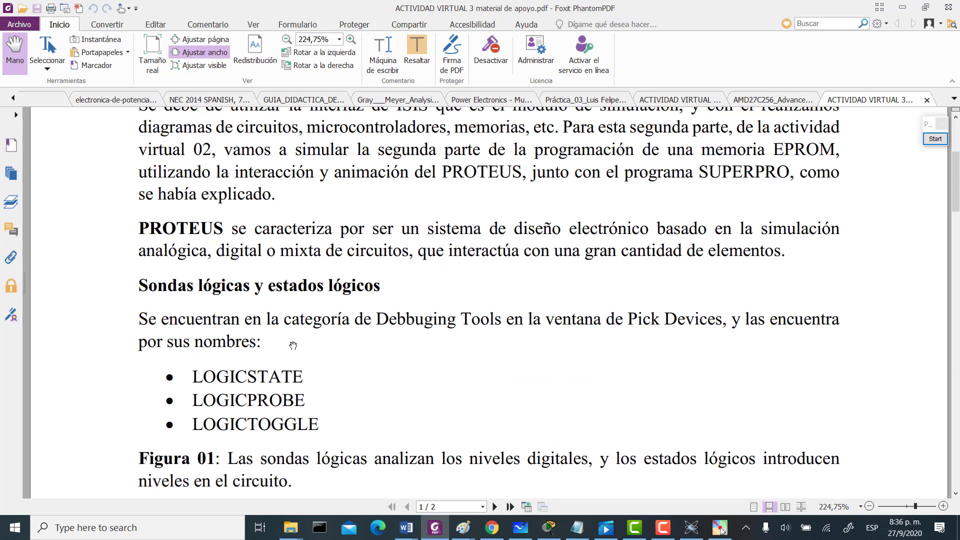
scroll(147, 332, "down", 3)
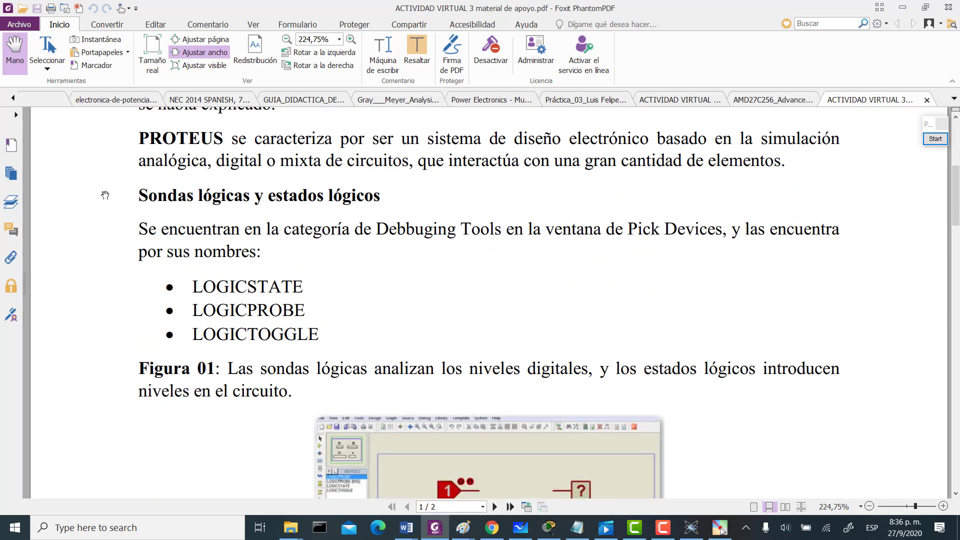
scroll(360, 257, "down", 8)
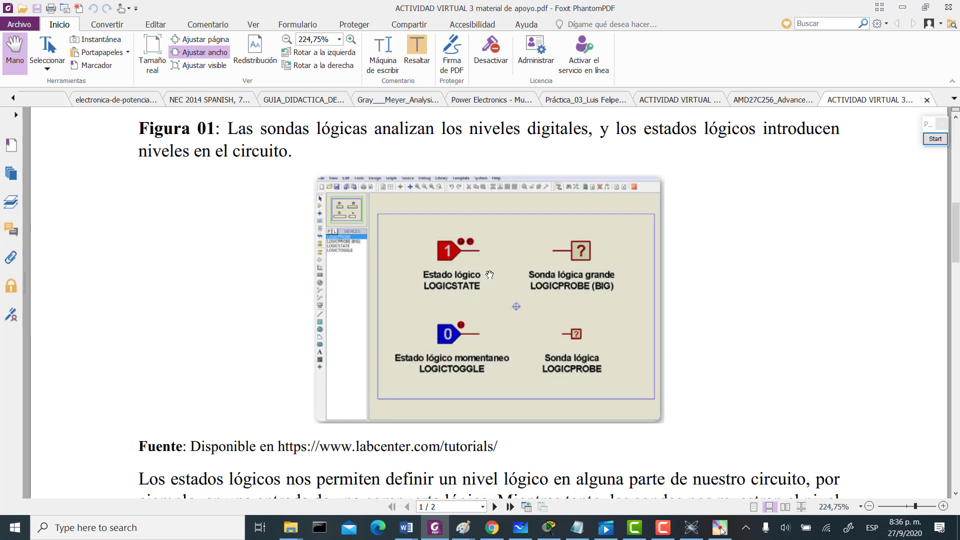
- Circle the LOGICSTATE symbol in Figura 01 with a green ellipse and leave the annotation mode
left_click(935, 139)
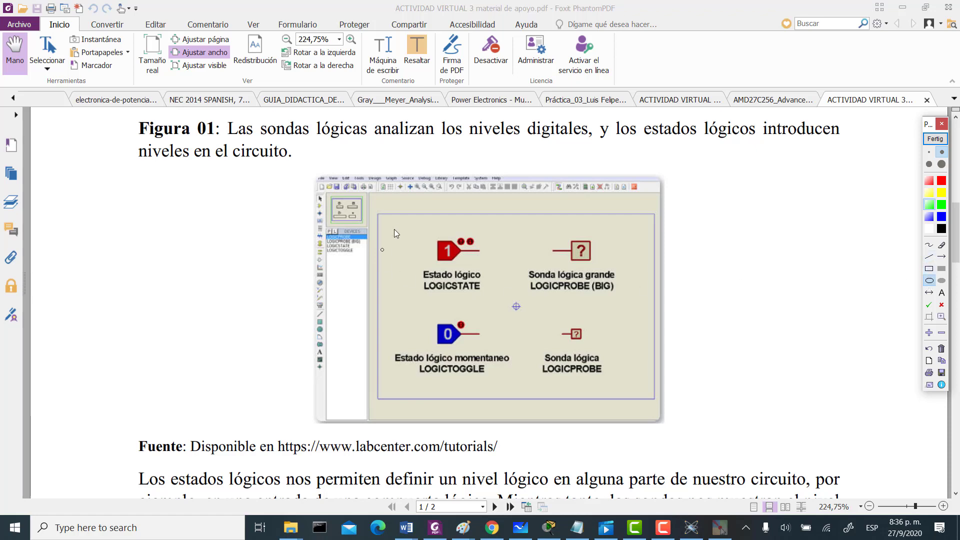
left_click_drag(394, 229, 518, 295)
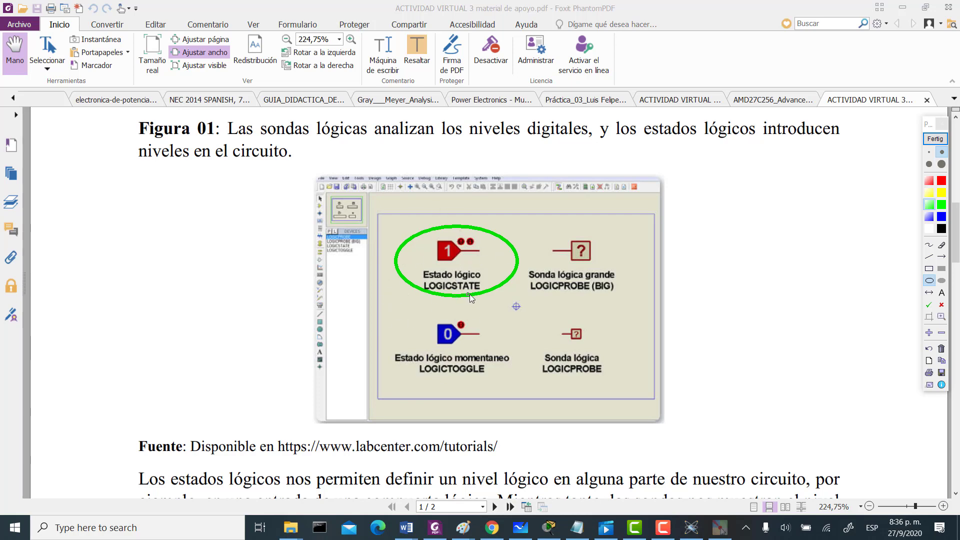
left_click(935, 139)
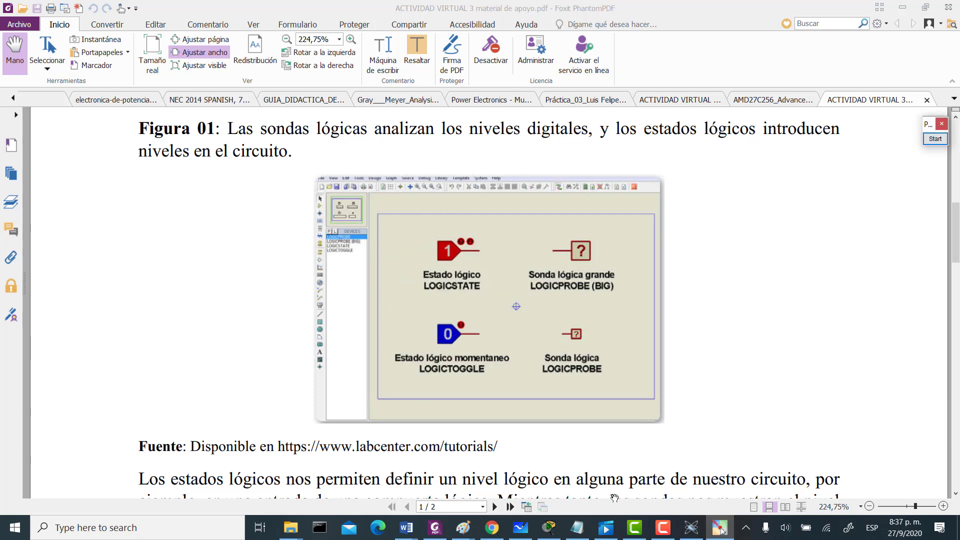
- Switch back to Proteus and add the LOGICSTATE device from the Debugging Tools category to the project
left_click(691, 528)
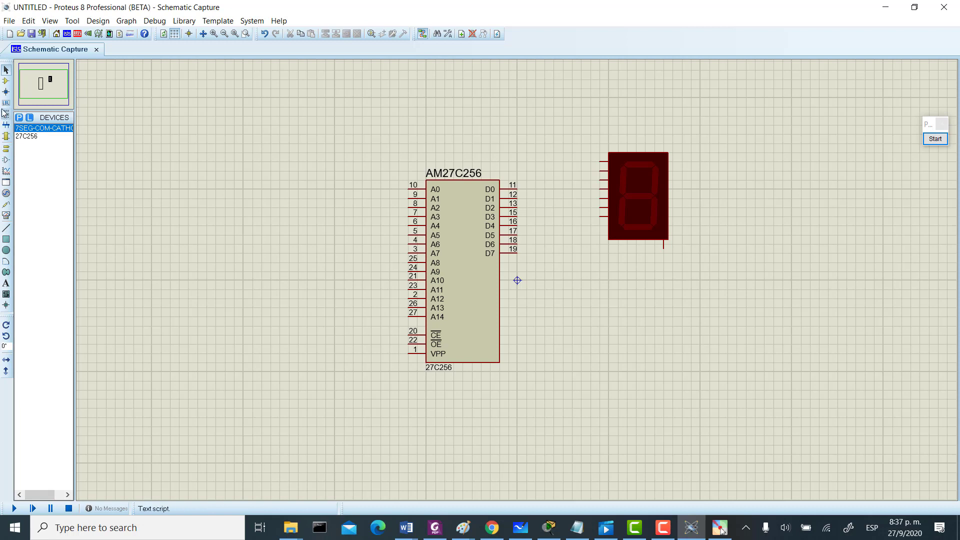
left_click(6, 82)
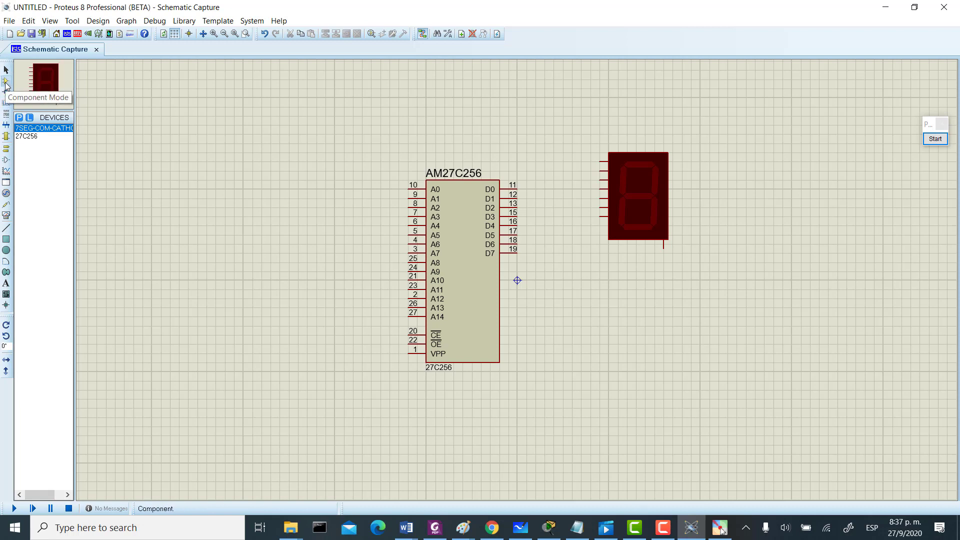
left_click(19, 117)
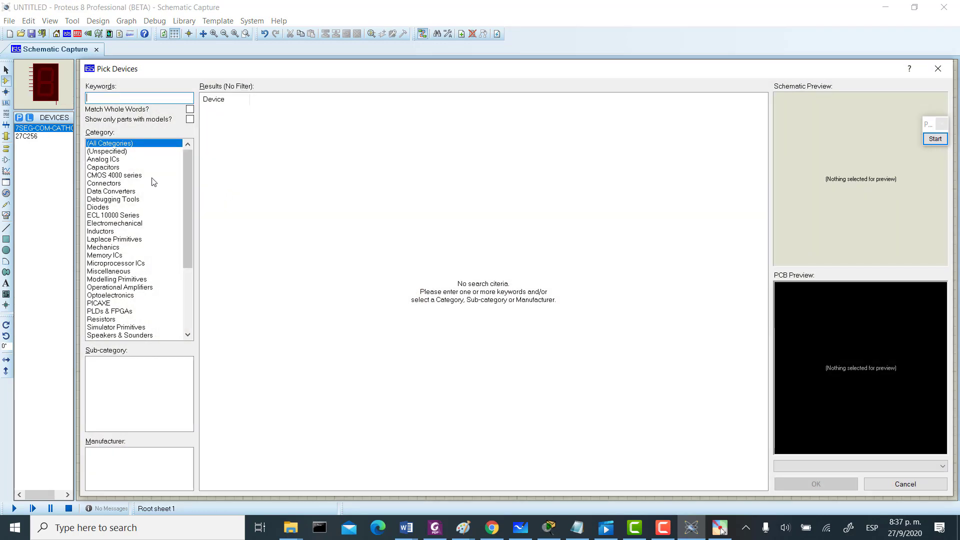
left_click(125, 200)
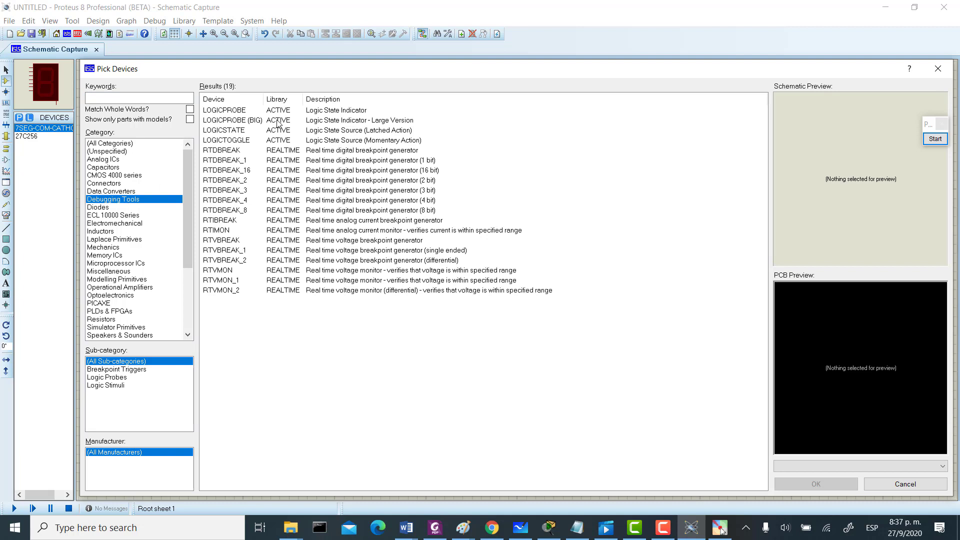
left_click(232, 131)
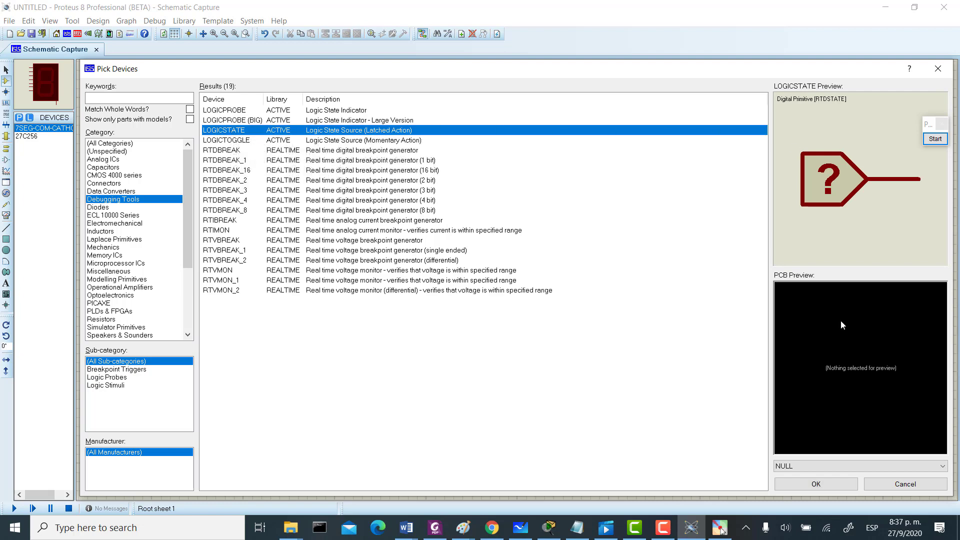
left_click(828, 484)
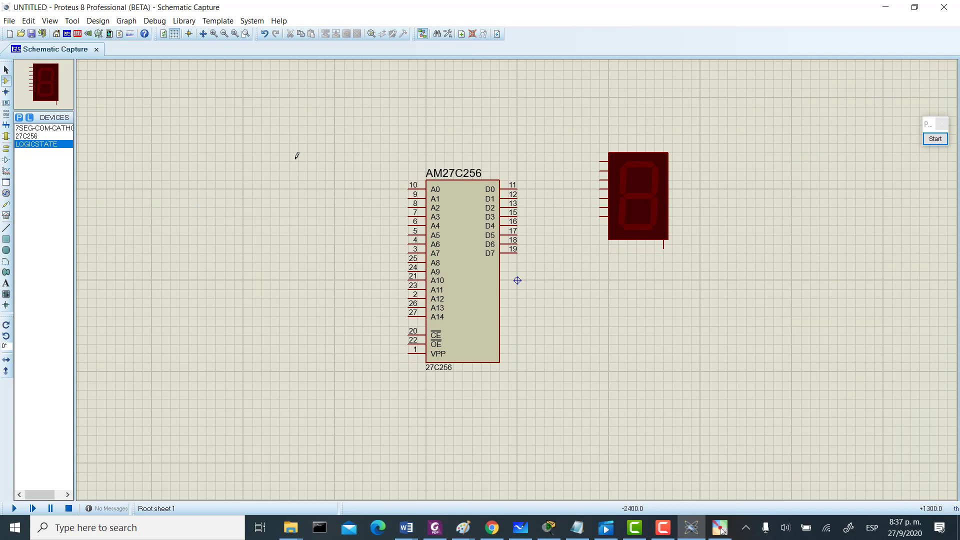
- Place four stacked logic states on the EPROM's address-input side and a fifth one level with its VPP pin
left_click(283, 157)
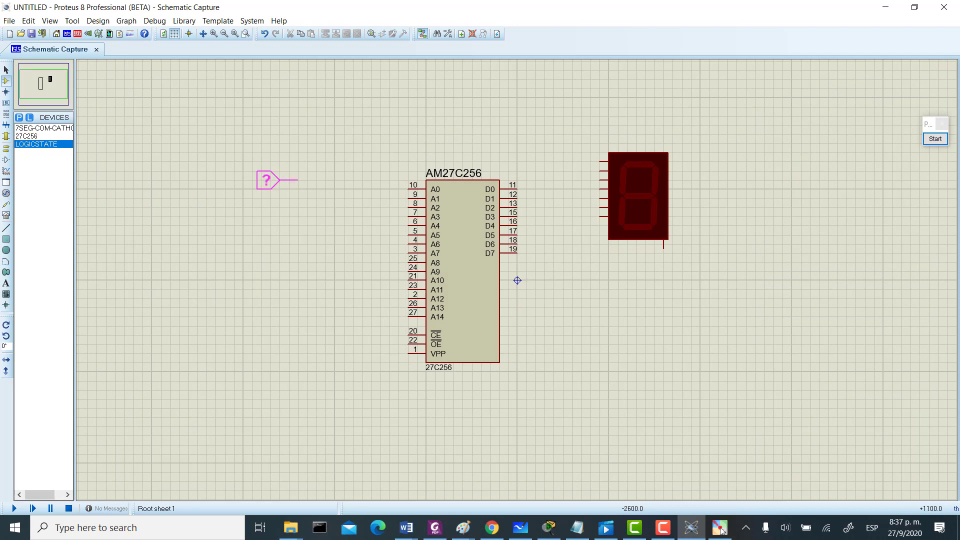
left_click(268, 153)
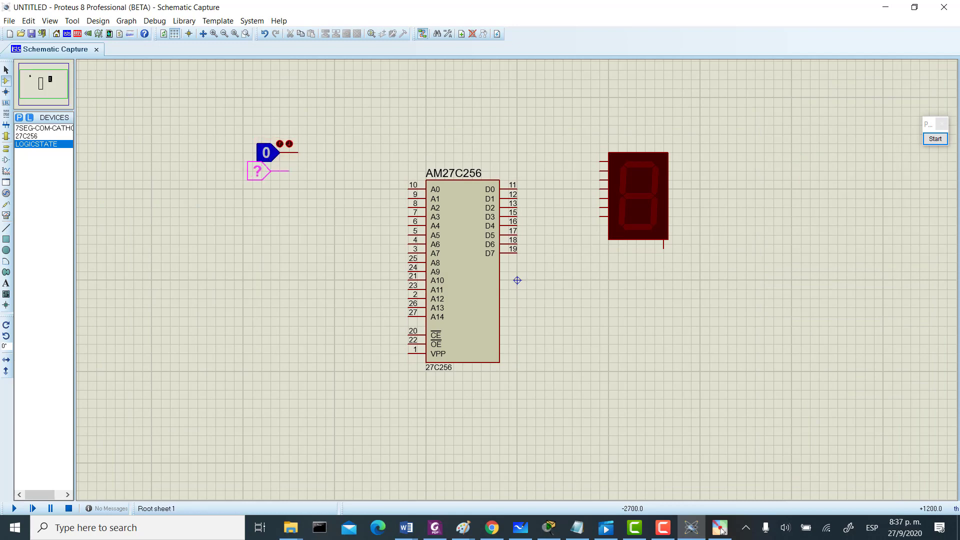
left_click(268, 171)
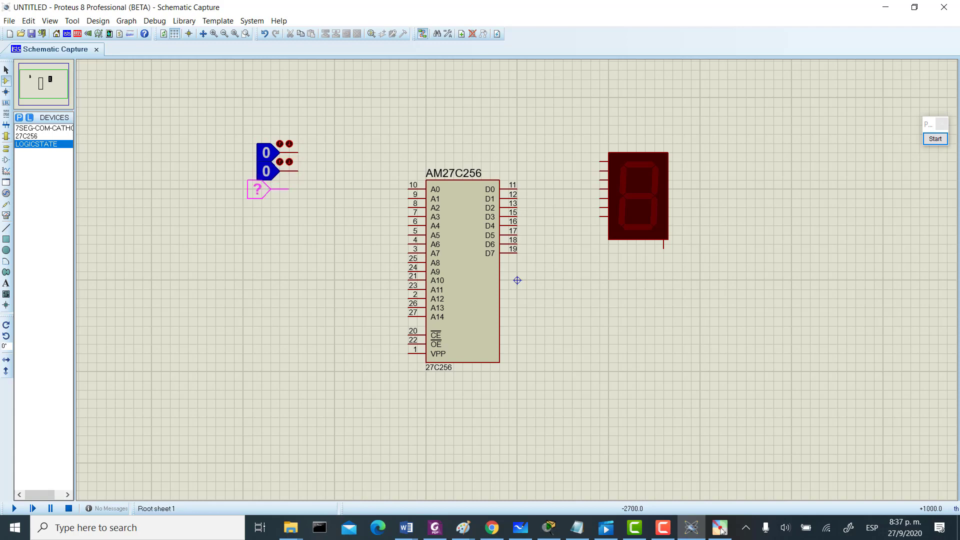
left_click(268, 189)
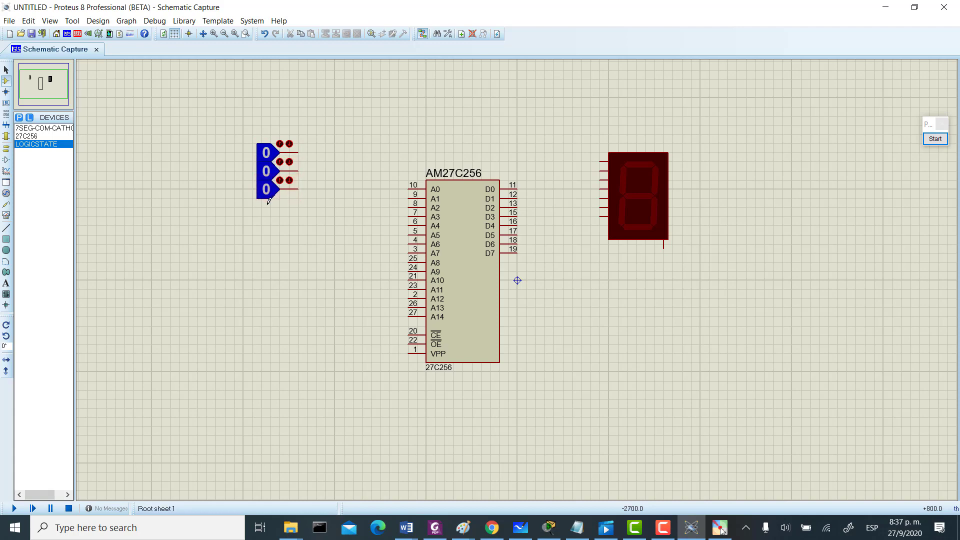
left_click(268, 208)
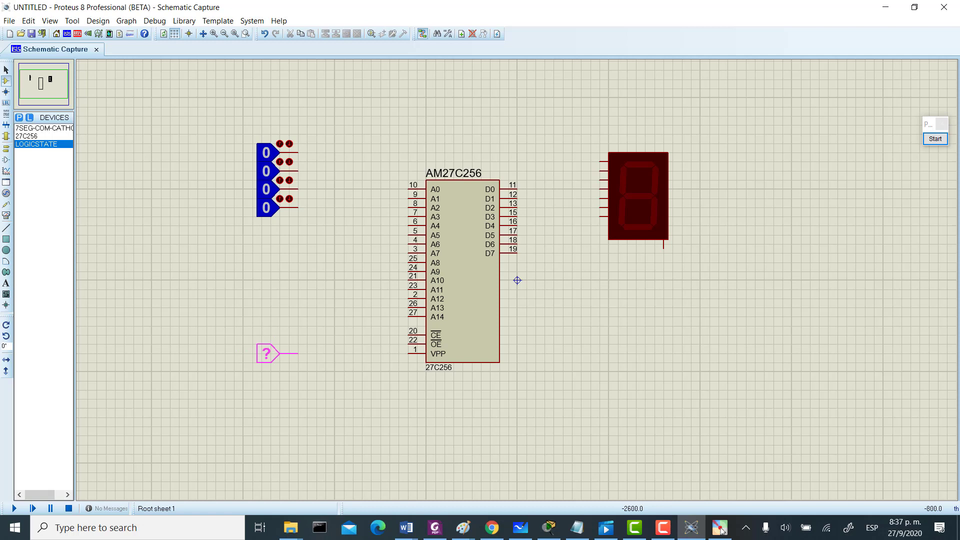
left_click(268, 353)
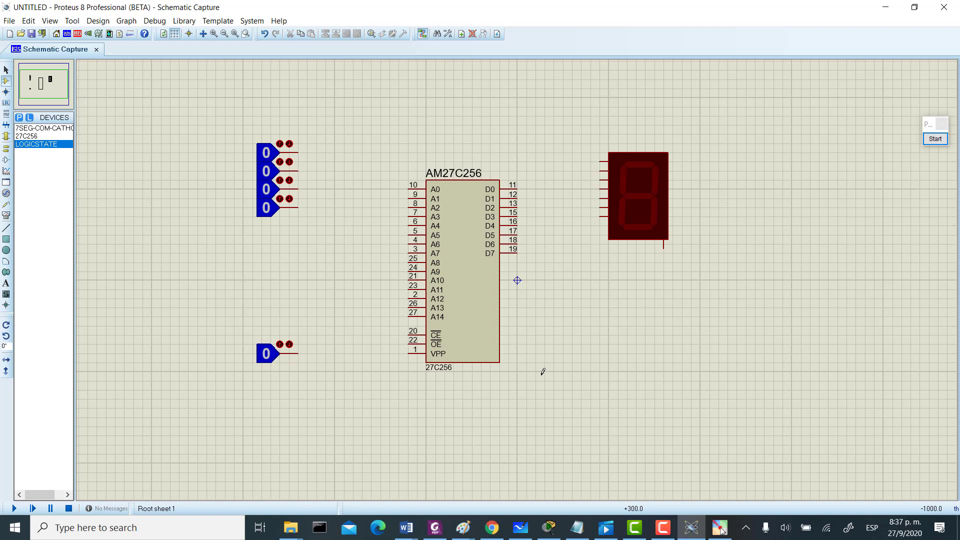
left_click(6, 69)
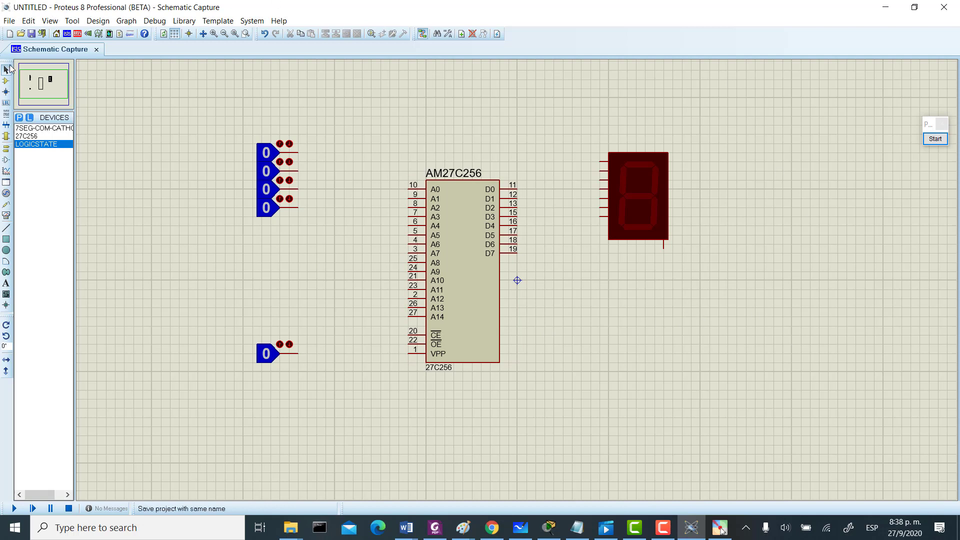
- Place a GROUND terminal directly below the common pin of the seven-segment display
left_click(6, 151)
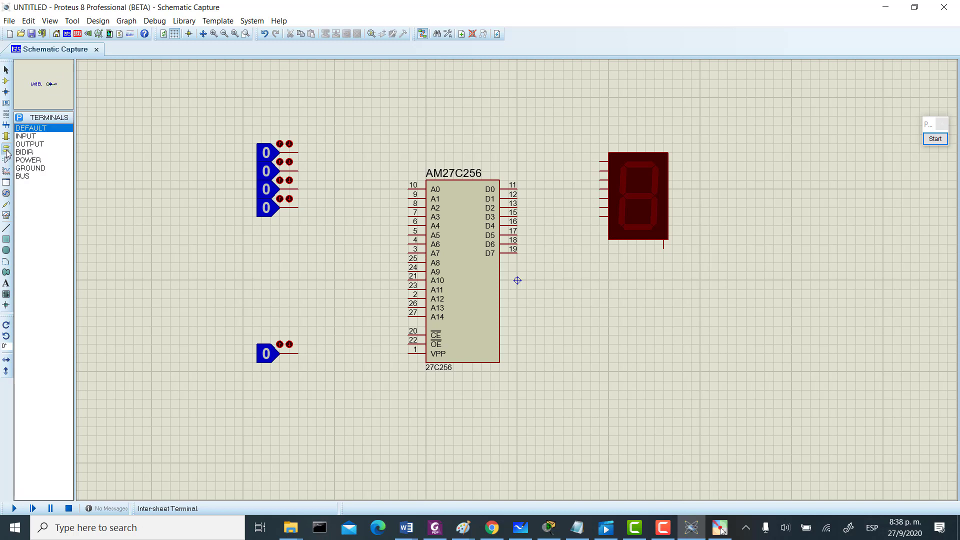
left_click(40, 168)
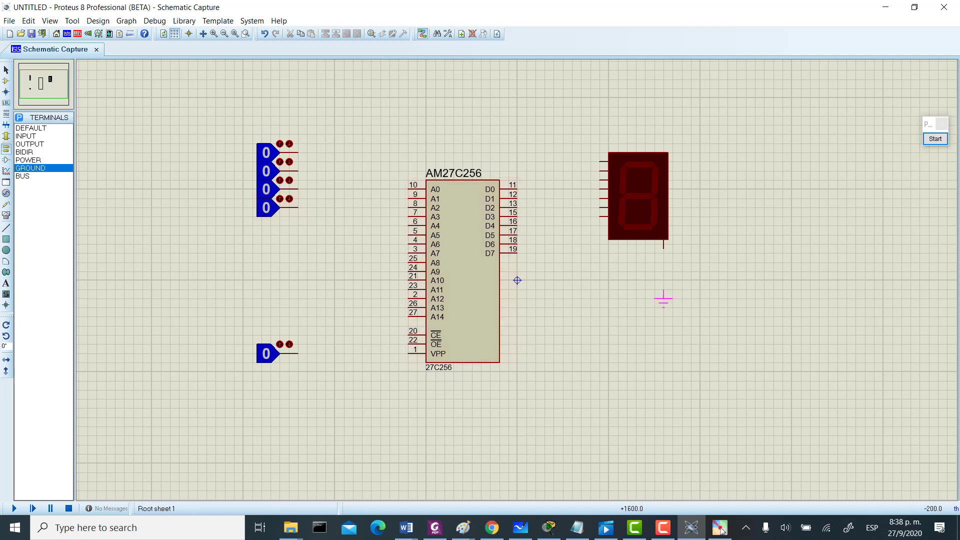
left_click(664, 299)
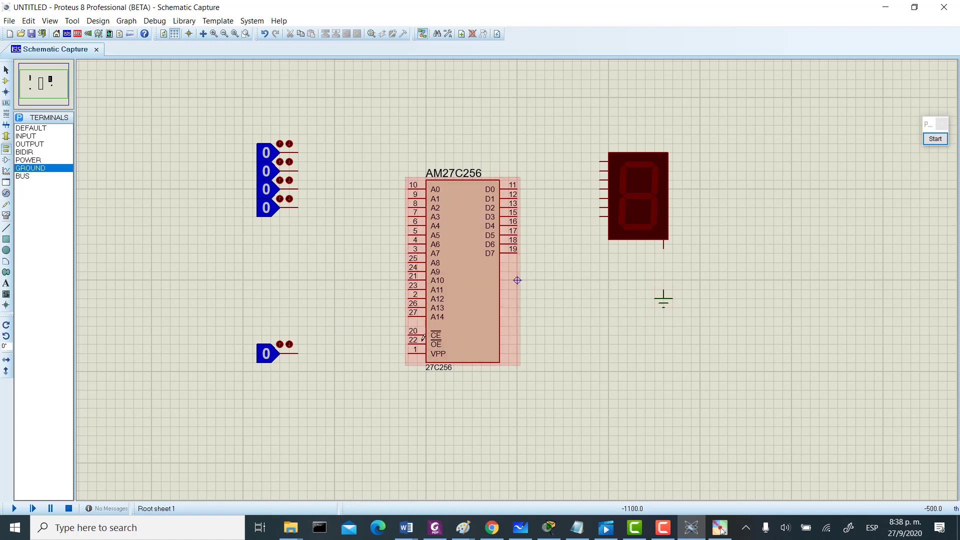
- Place a second GROUND terminal above the VPP logic state and wire the display's common pin to the ground below it
left_click(262, 305)
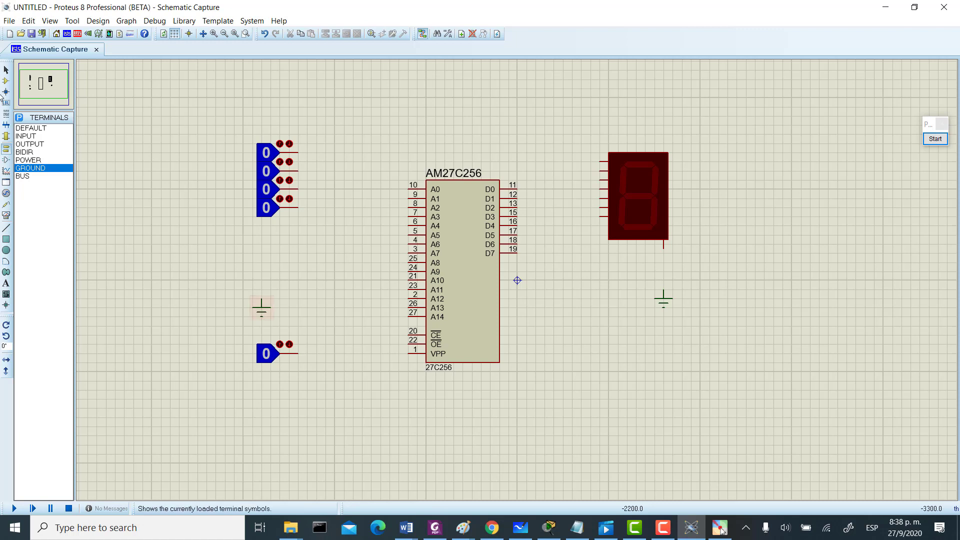
left_click(6, 70)
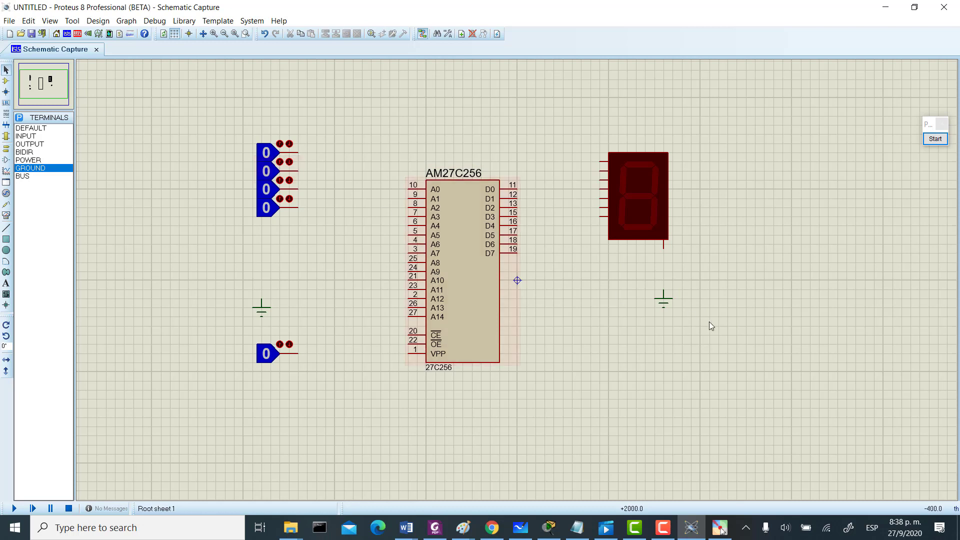
left_click(663, 289)
left_click(665, 249)
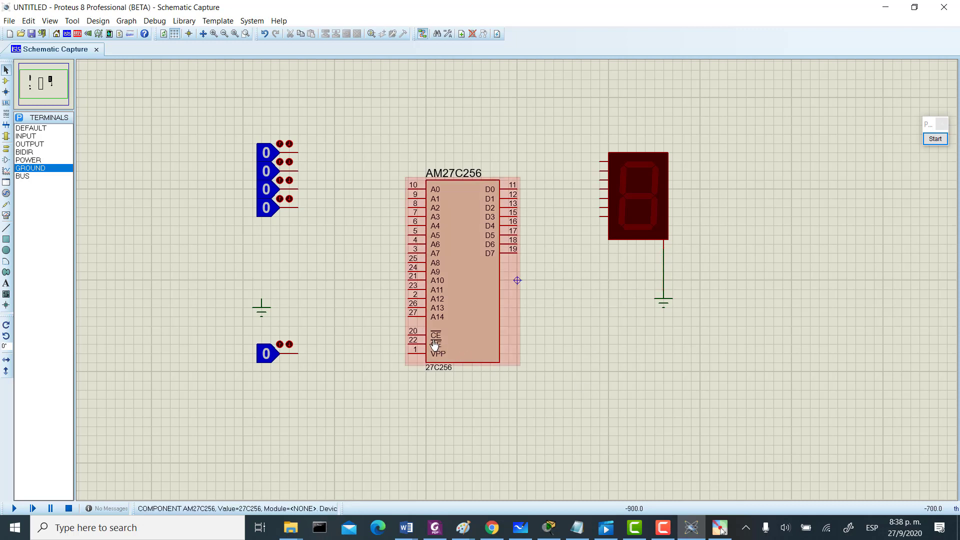
- Rotate the ground terminal on the EPROM's input side clockwise and wire it to both the CE and OE pins
left_click(261, 311)
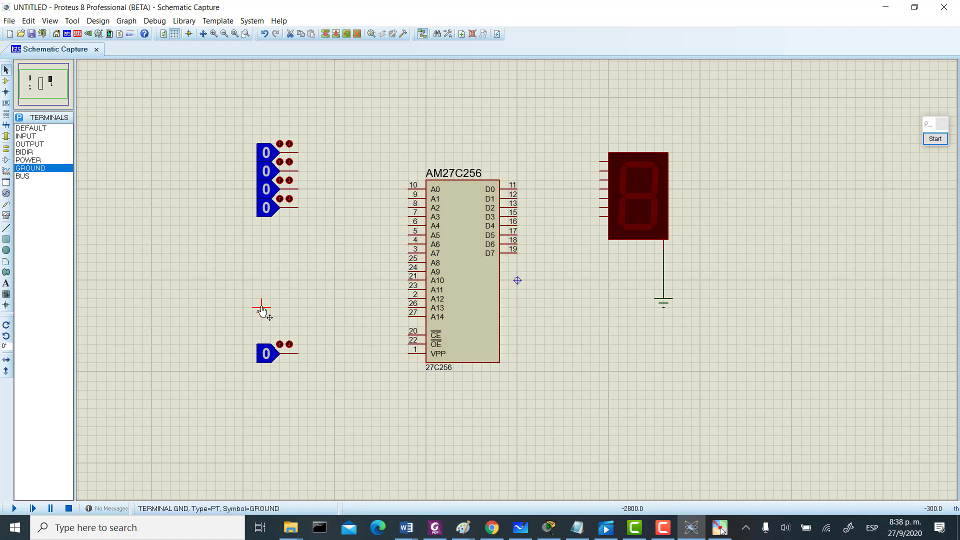
right_click(261, 311)
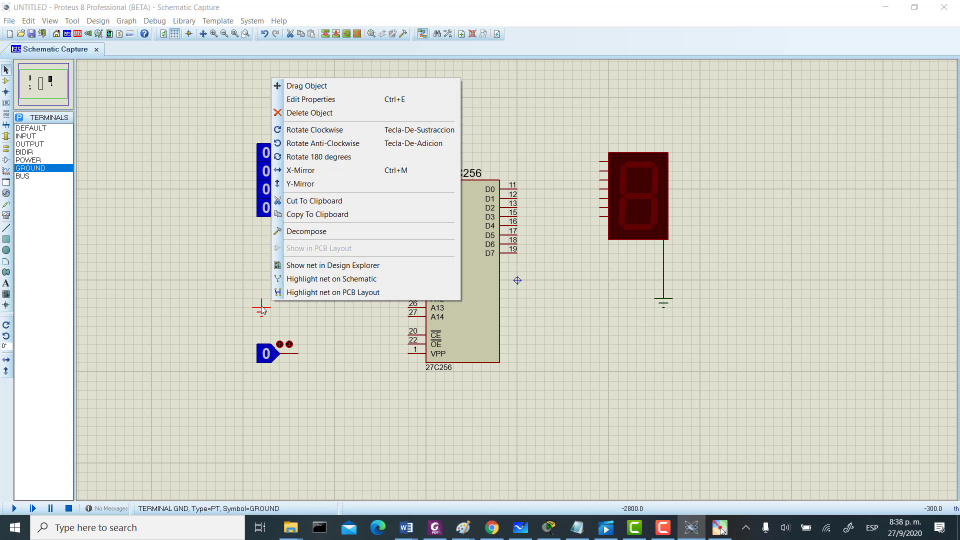
left_click(315, 130)
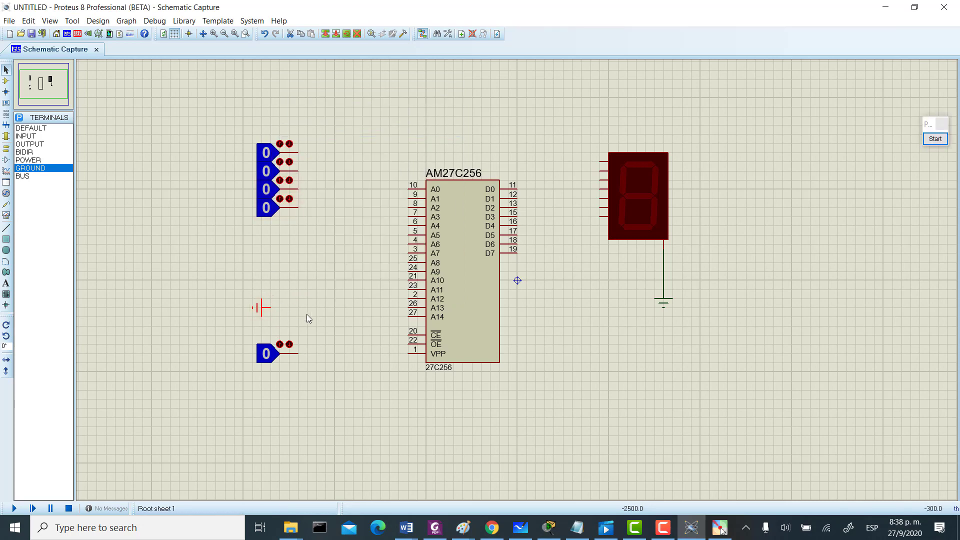
left_click(410, 332)
left_click(272, 309)
left_click(407, 344)
left_click(334, 335)
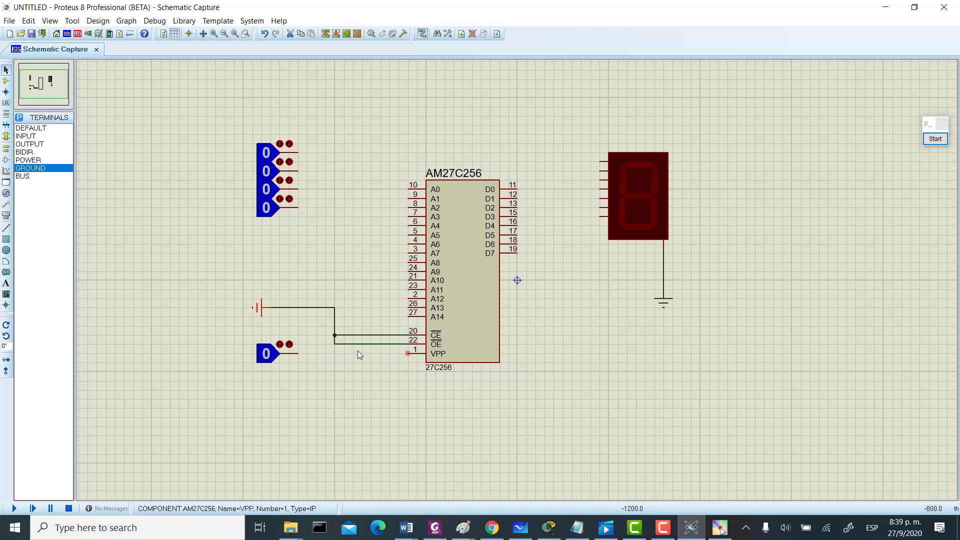
- Set the lower logic state to 1 and wire it to the EPROM's VPP pin
left_click(266, 355)
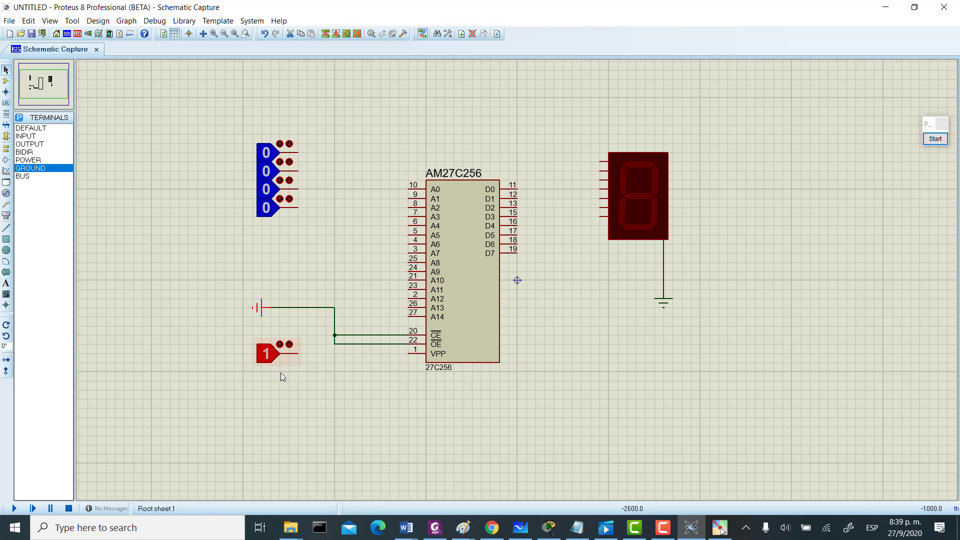
left_click(299, 352)
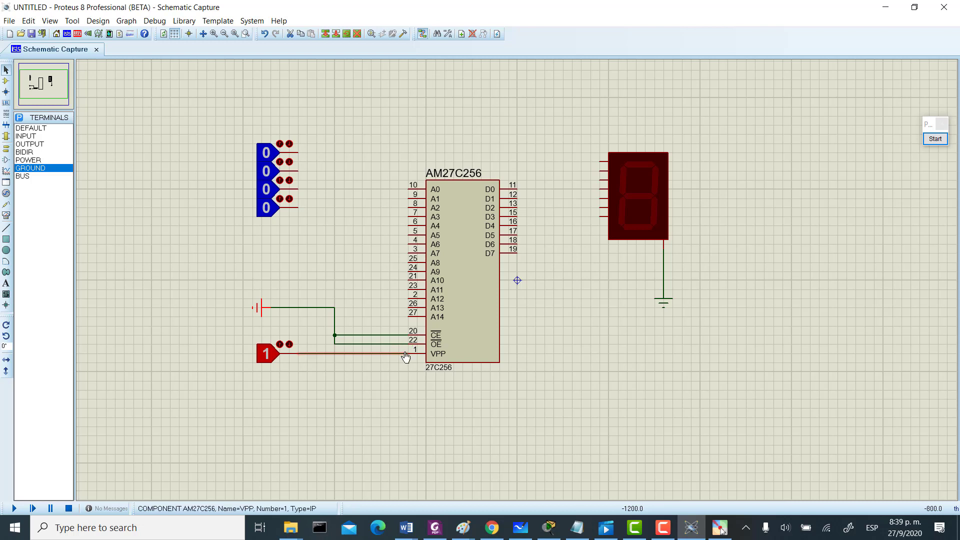
left_click(663, 529)
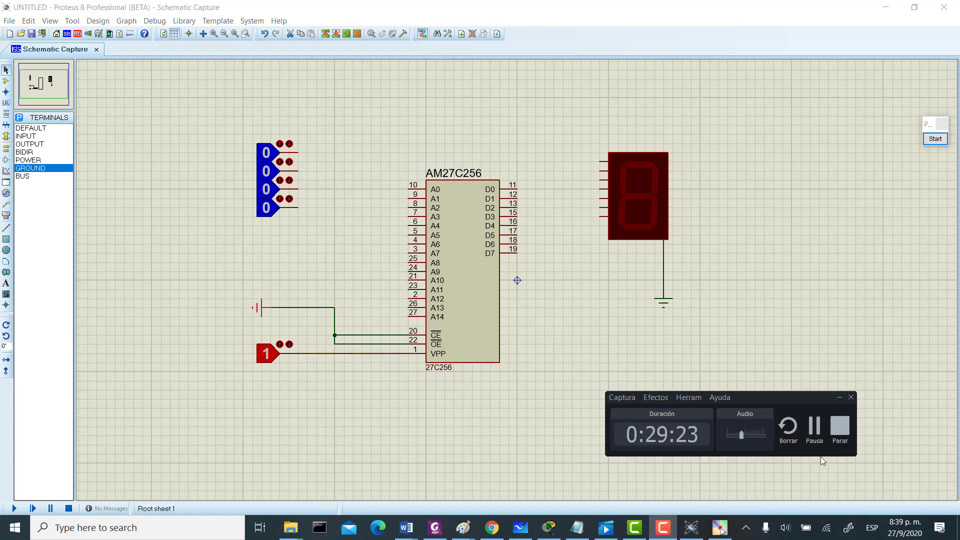
left_click(663, 529)
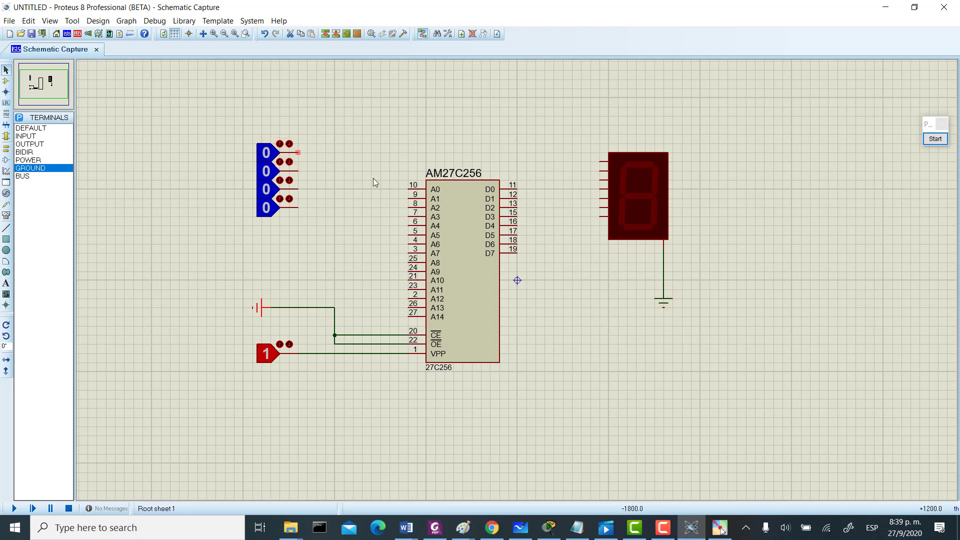
- Wire address pins A0 to A3 to the four stacked logic states in order, A0 to the uppermost and A3 to the lowest
left_click(409, 186)
left_click(299, 152)
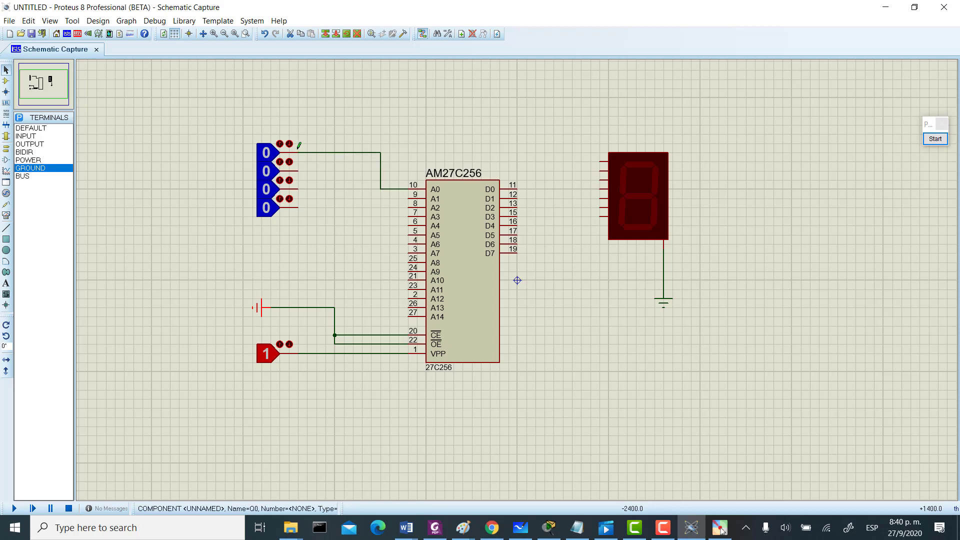
left_click(409, 198)
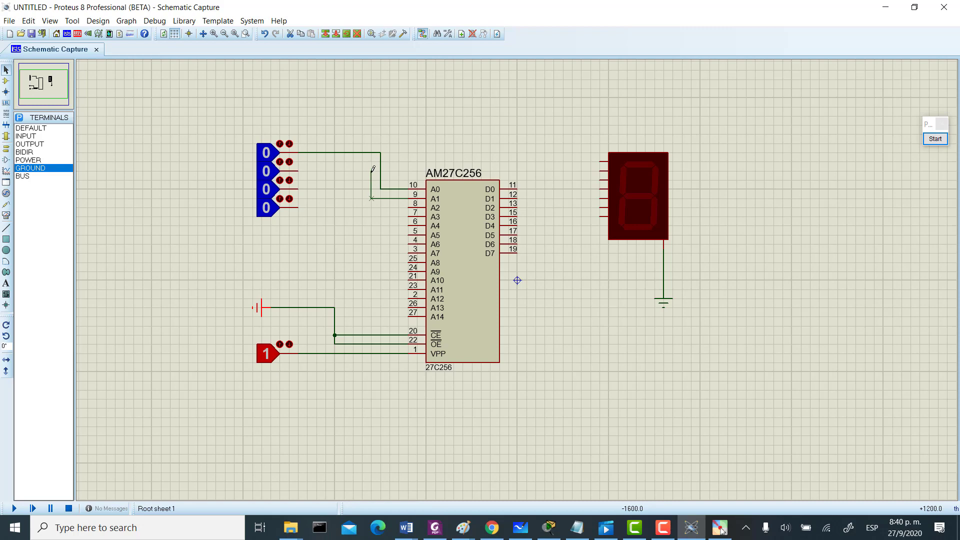
left_click(299, 170)
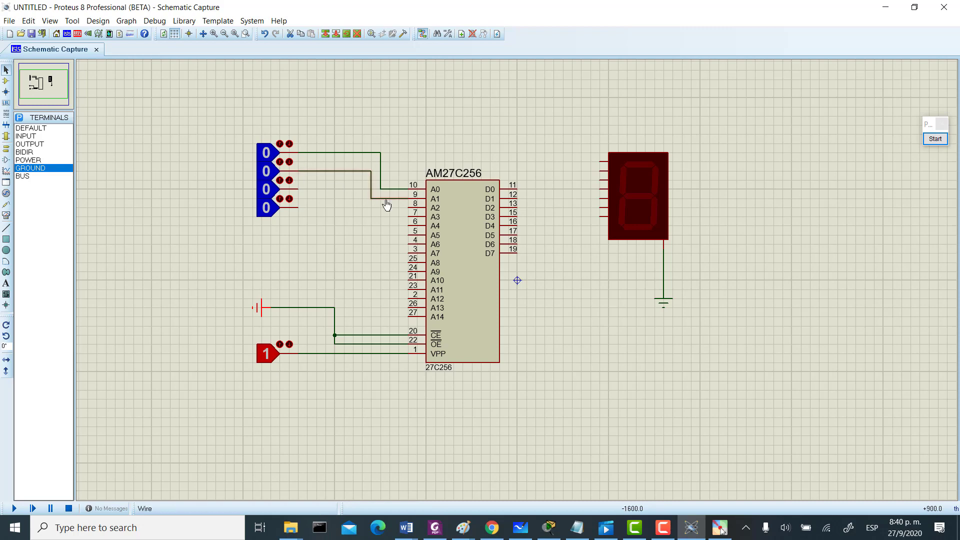
left_click(406, 208)
left_click(354, 208)
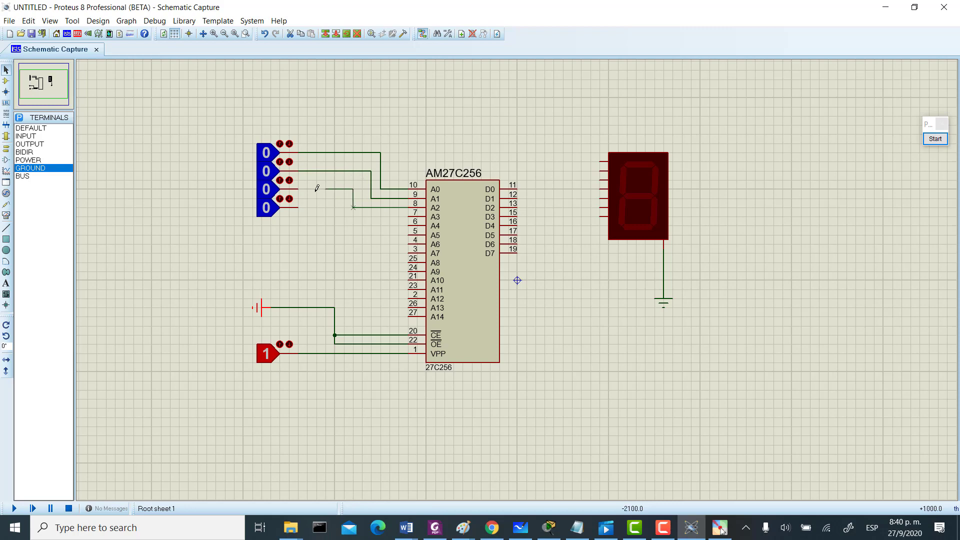
left_click(300, 189)
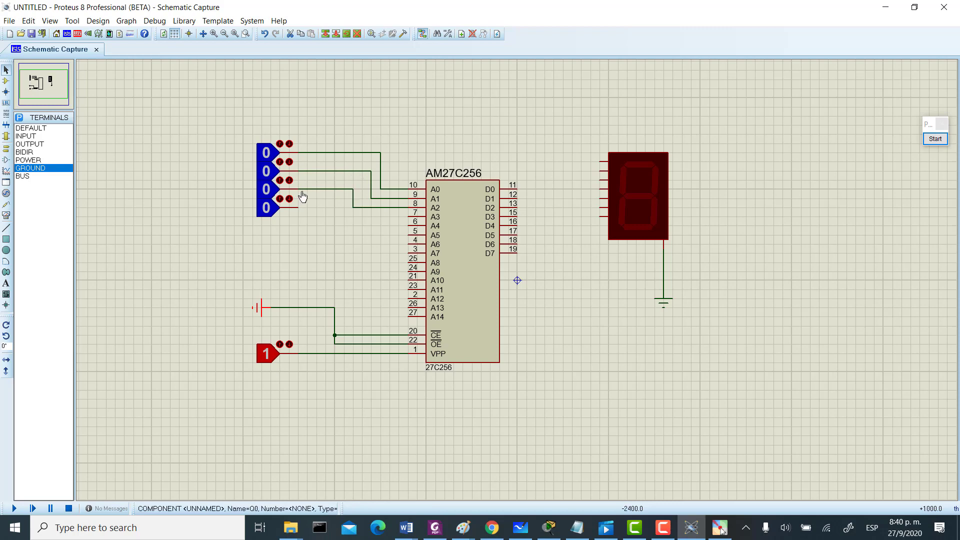
left_click(407, 217)
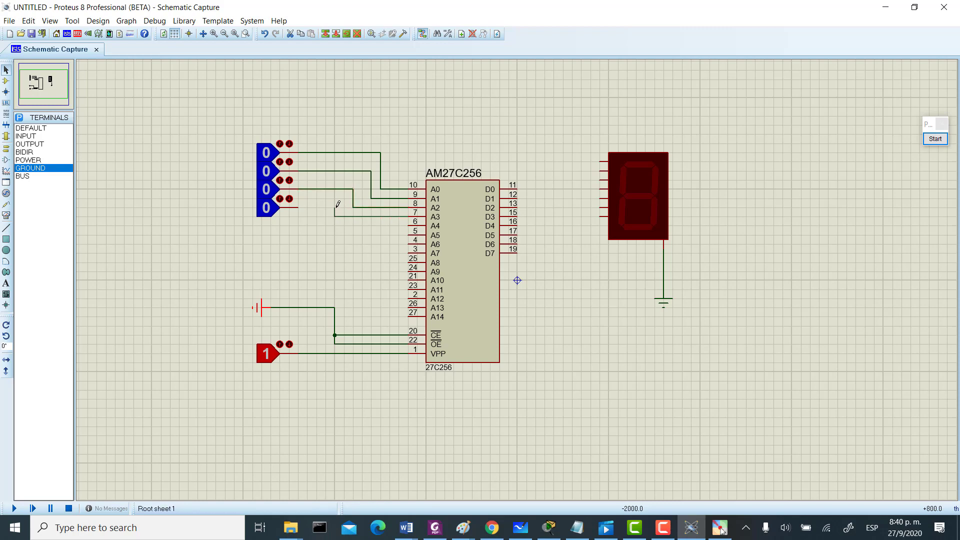
left_click(335, 216)
left_click(298, 207)
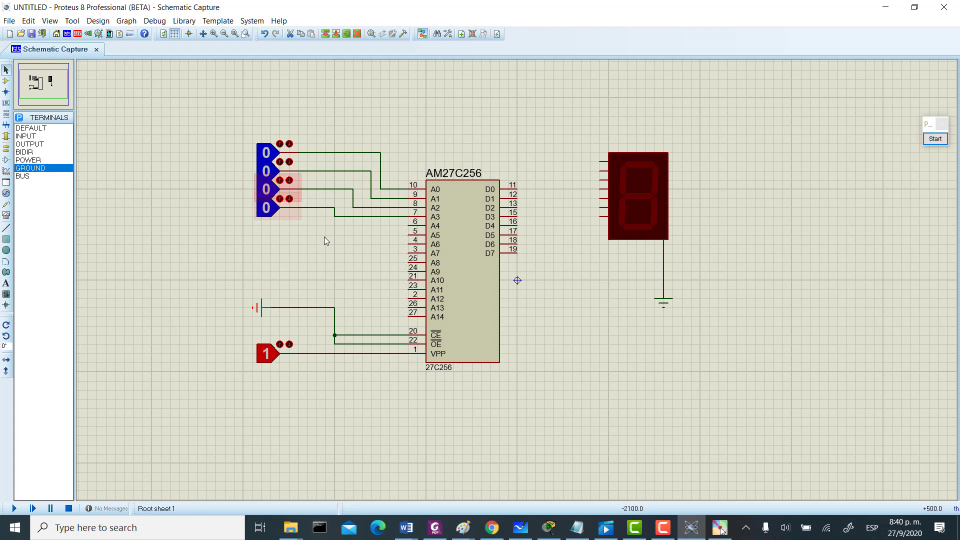
- Connect address pins A4, A5, A6 and A7 to the wire that feeds A3
left_click(409, 226)
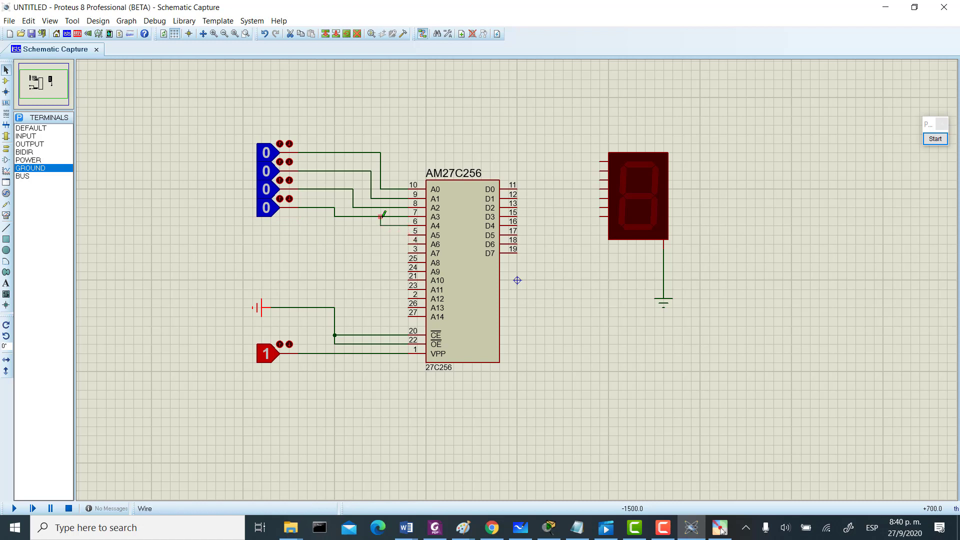
left_click(381, 216)
left_click(408, 234)
left_click(371, 217)
left_click(408, 244)
left_click(362, 217)
left_click(409, 248)
left_click(353, 216)
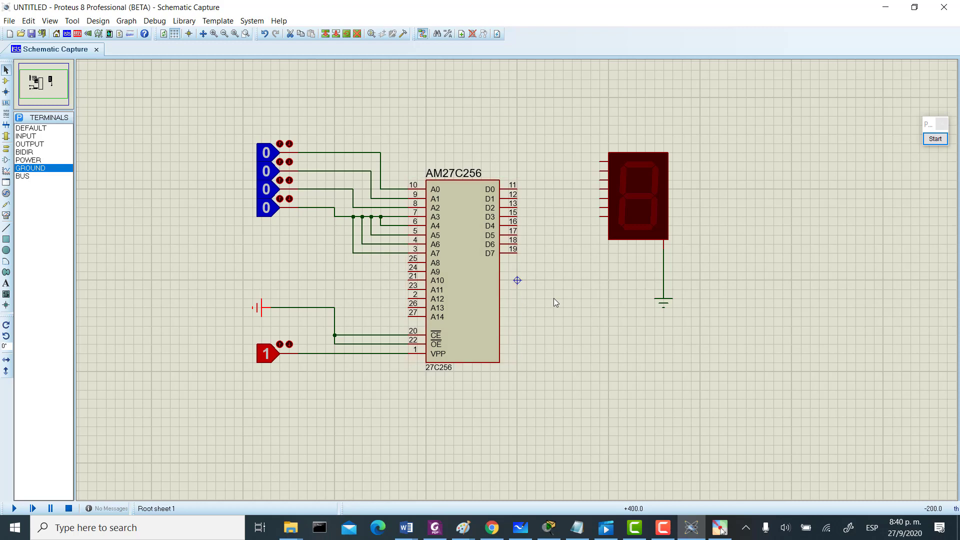
- Switch to Foxit PhantomPDF, examine the "Tabla de pruebas" in the ACTIVIDAD VIRTUAL 3 material, and return to Proteus
left_click(435, 528)
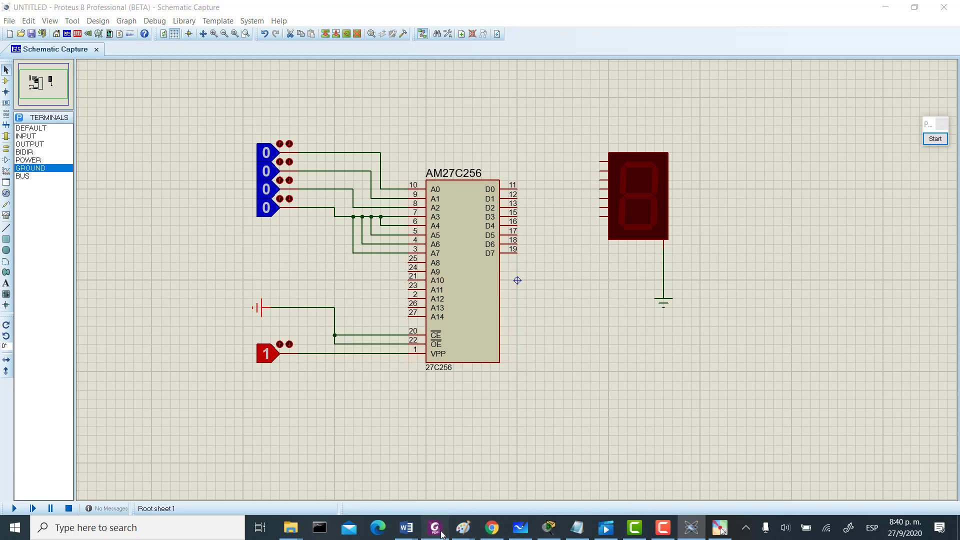
left_click(777, 100)
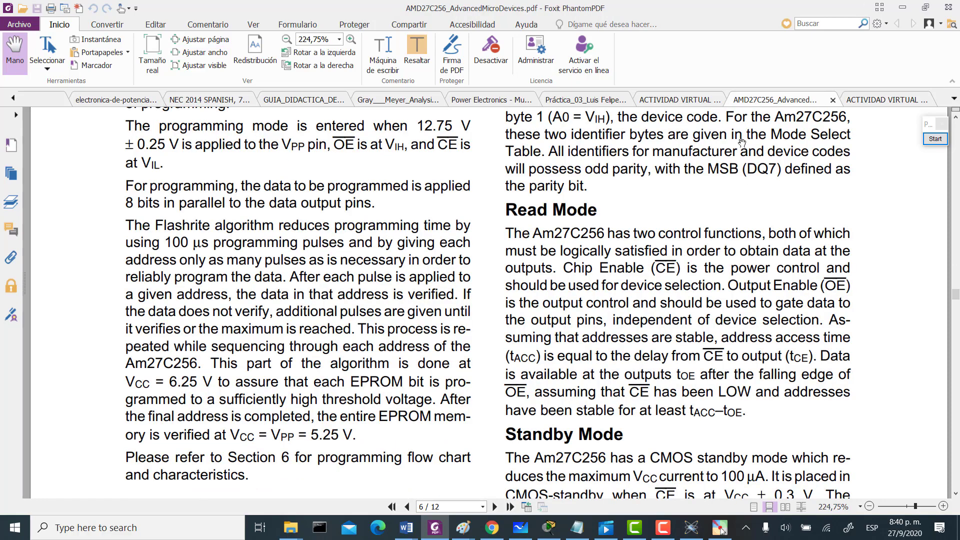
left_click(673, 98)
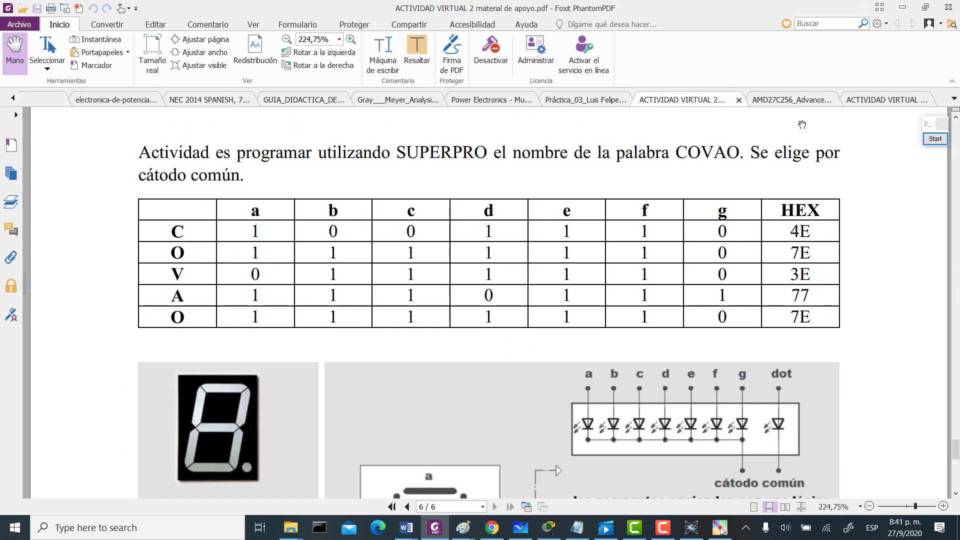
left_click(868, 100)
scroll(687, 322, "up", 3)
scroll(688, 325, "down", 10)
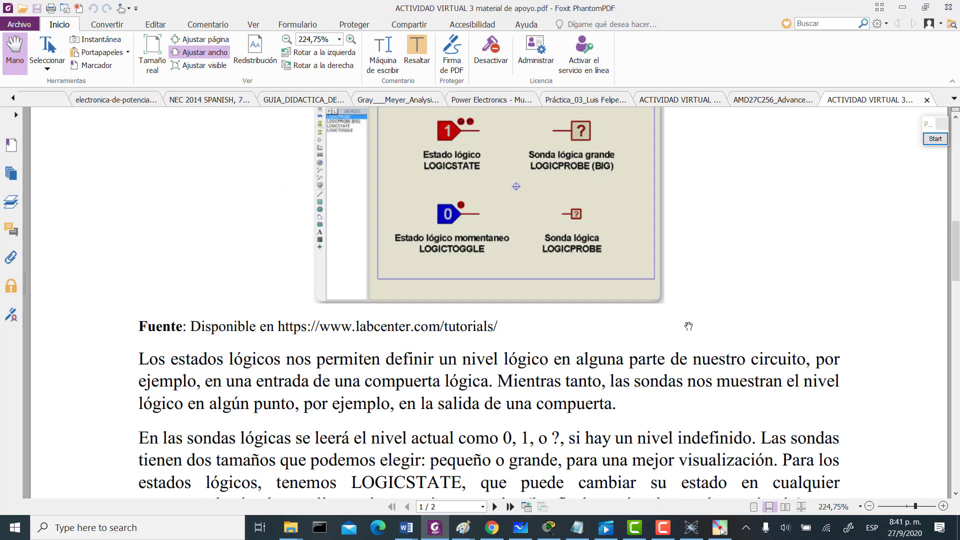
scroll(691, 330, "down", 10)
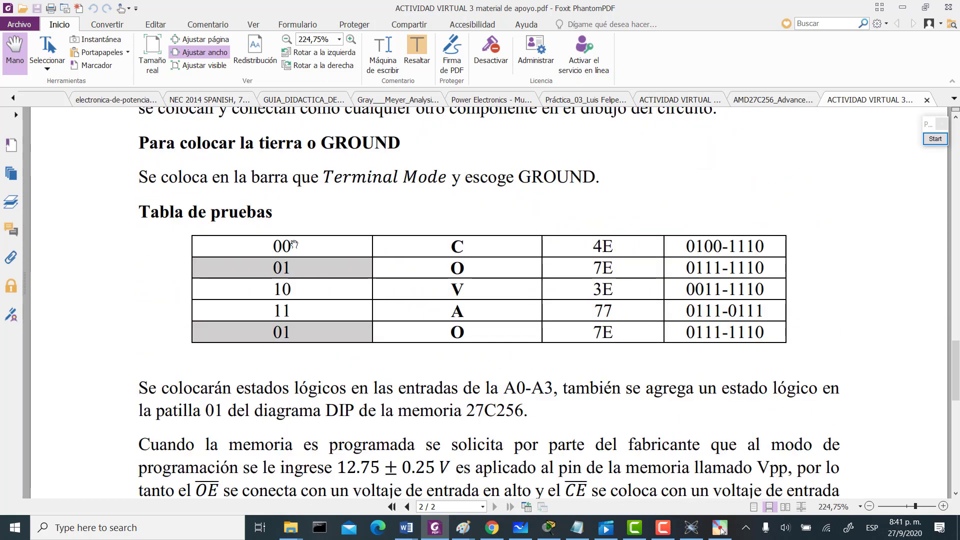
left_click(711, 534)
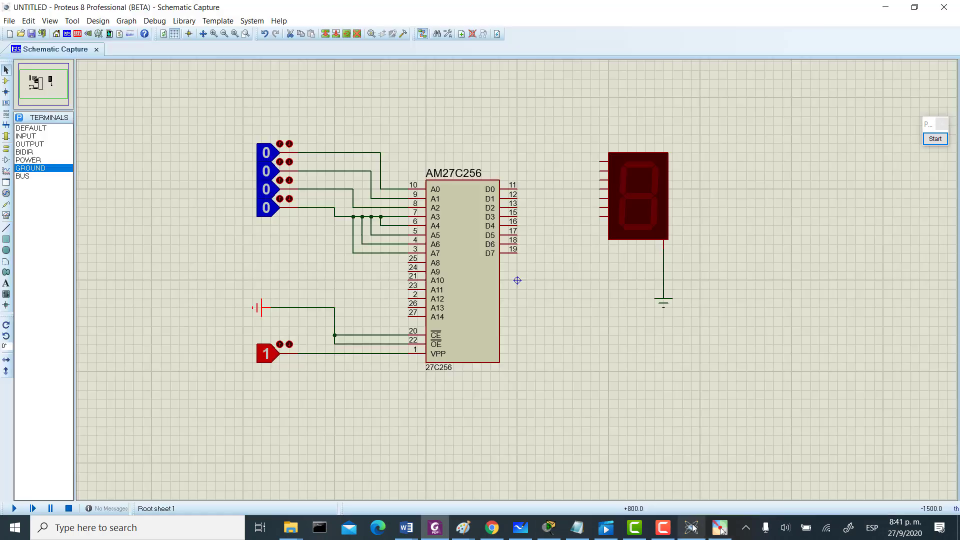
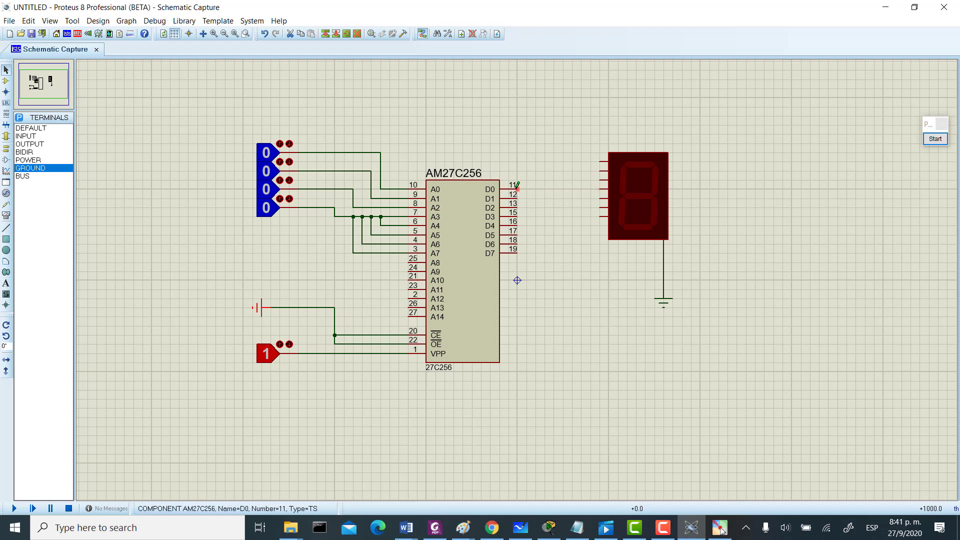
left_click_drag(517, 188, 463, 153)
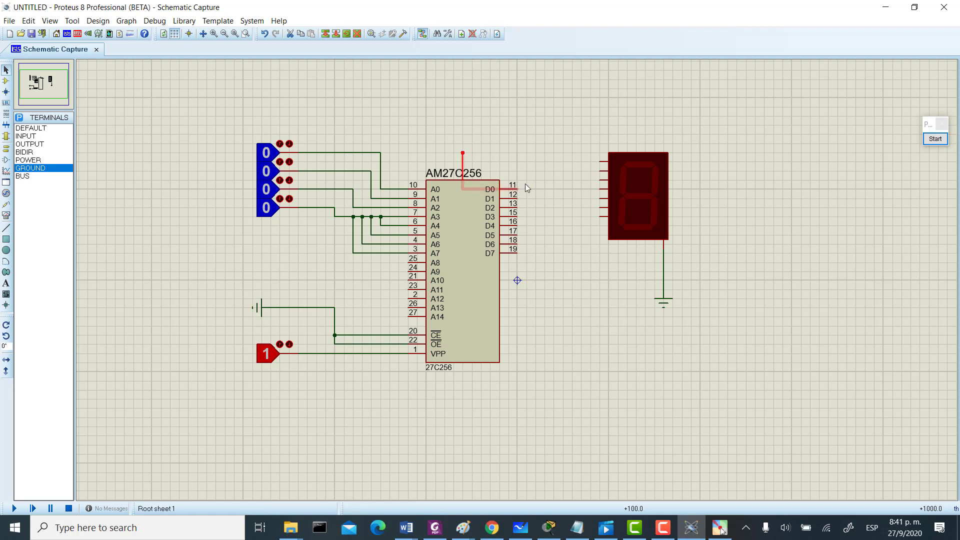
double_click(462, 153)
key("Delete")
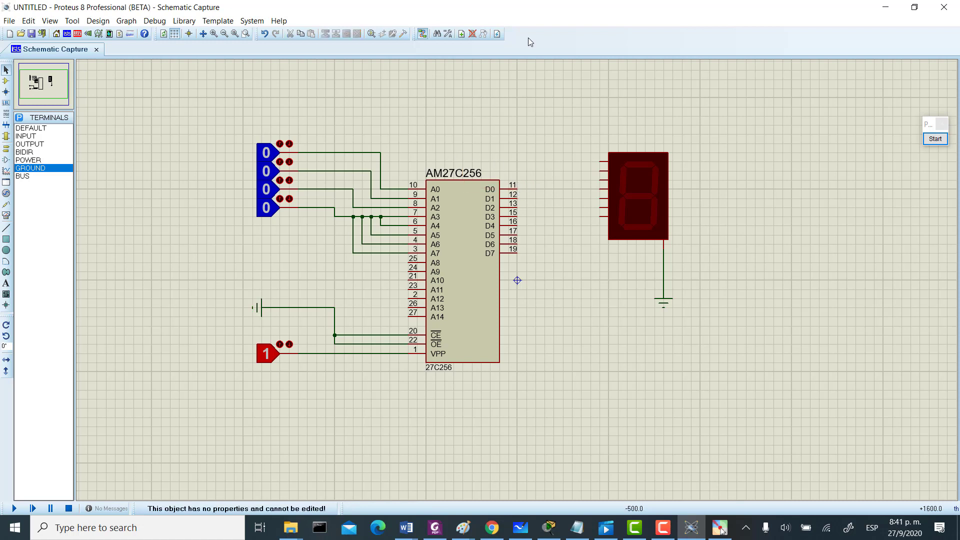
- Move the seven-segment display farther from the EPROM and realign its ground terminal directly below the common pin
left_click(637, 195)
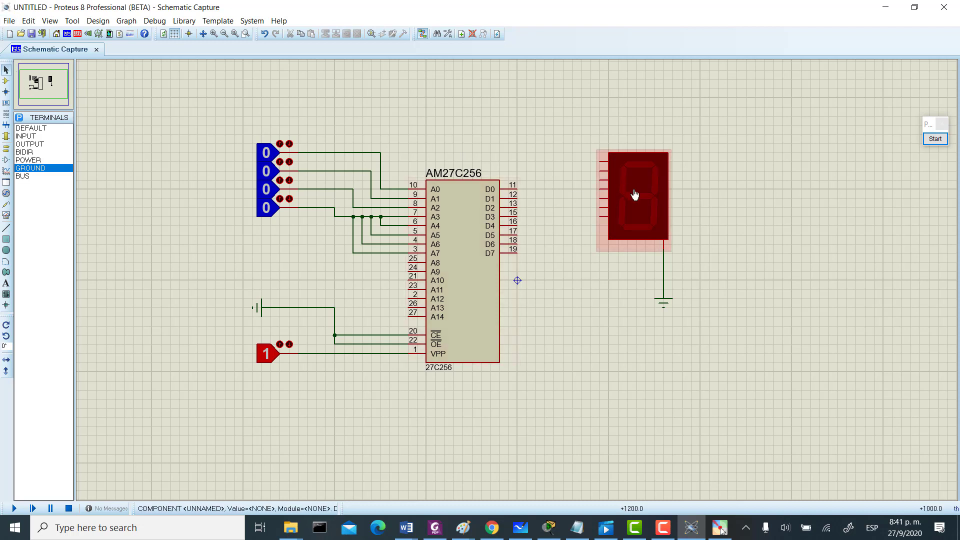
left_click_drag(645, 200, 728, 200)
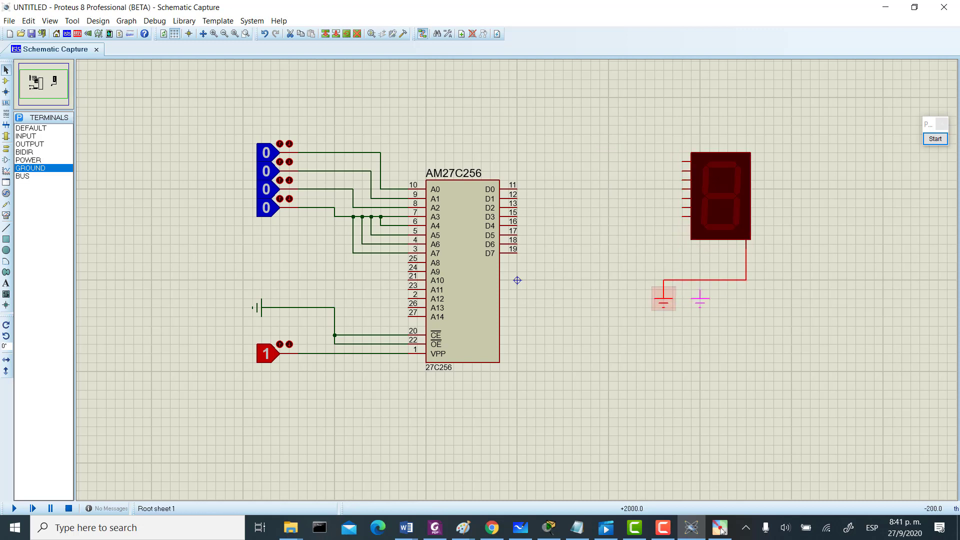
left_click_drag(746, 299, 746, 300)
left_click(817, 276)
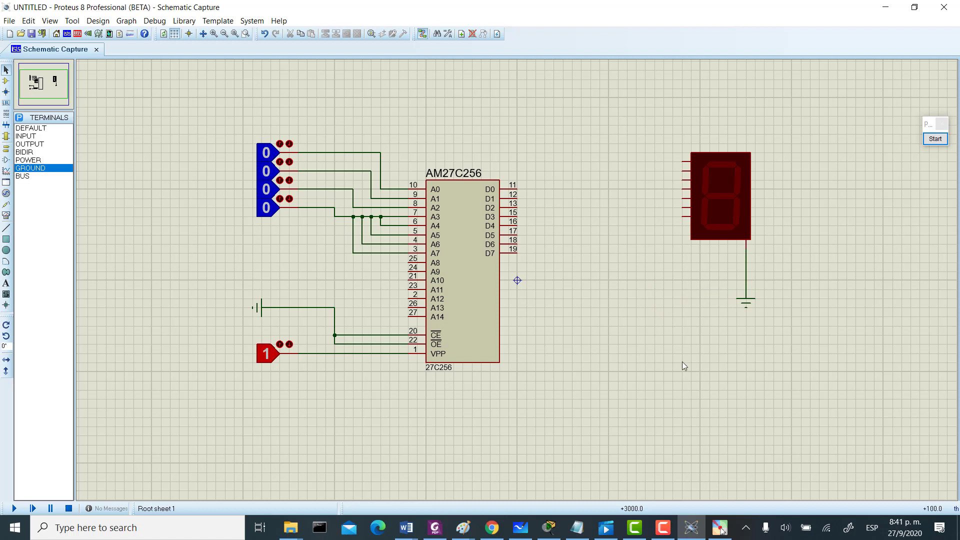
left_click(663, 528)
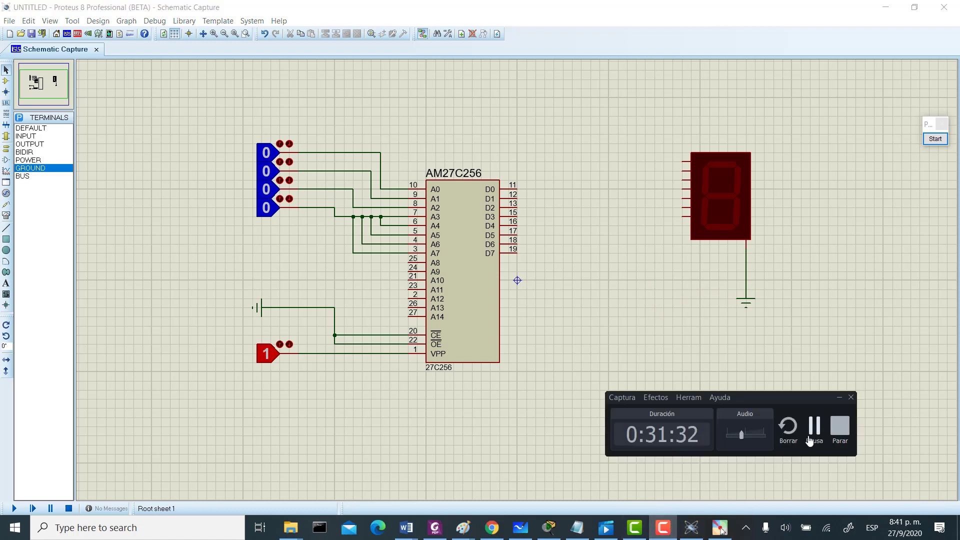
left_click(810, 439)
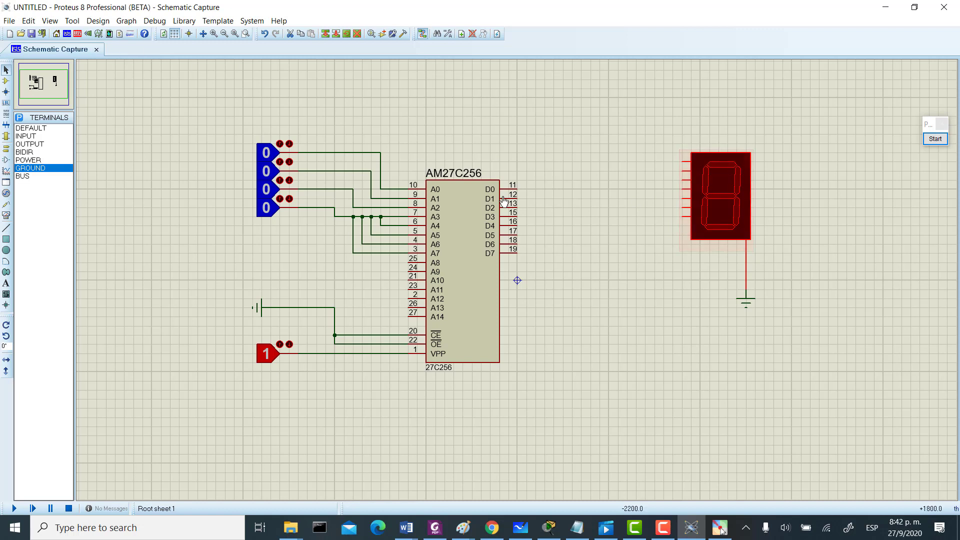
- Wire EPROM output D0 to the lowest segment pin of the seven-segment display, with one bend between them
left_click(518, 188)
left_click(571, 190)
left_click(684, 217)
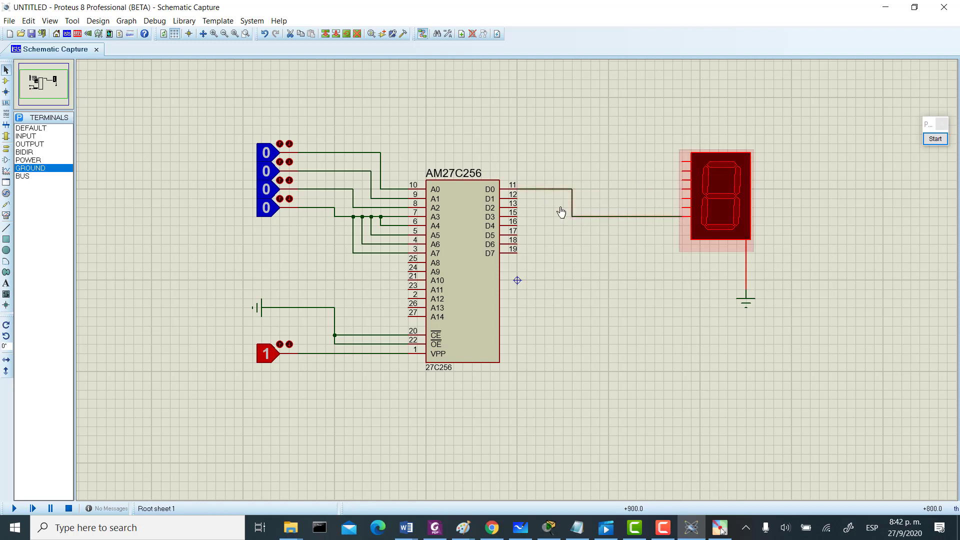
- Wire EPROM outputs D1 and D2 to the second- and third-lowest segment pins of the display, routing D2 up and over the other two wires
left_click(522, 199)
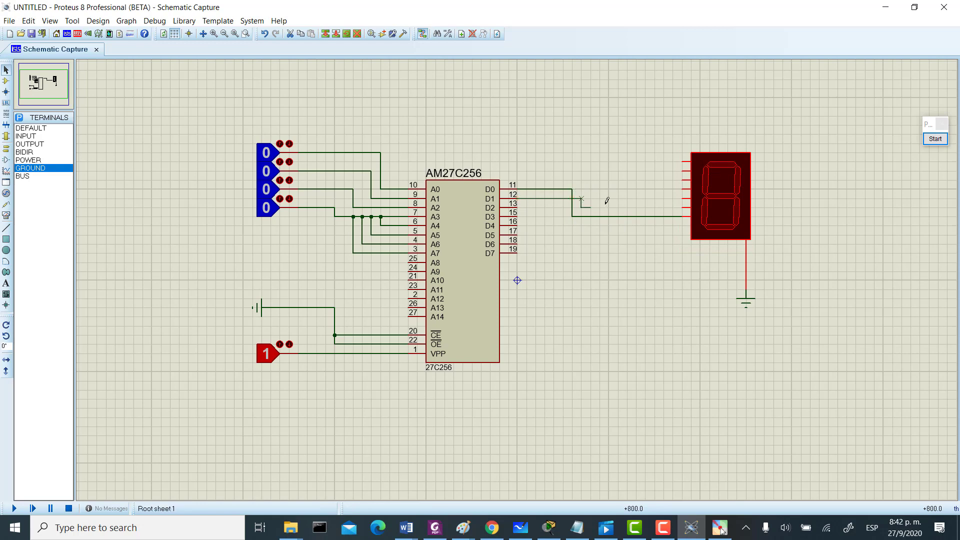
left_click(683, 207)
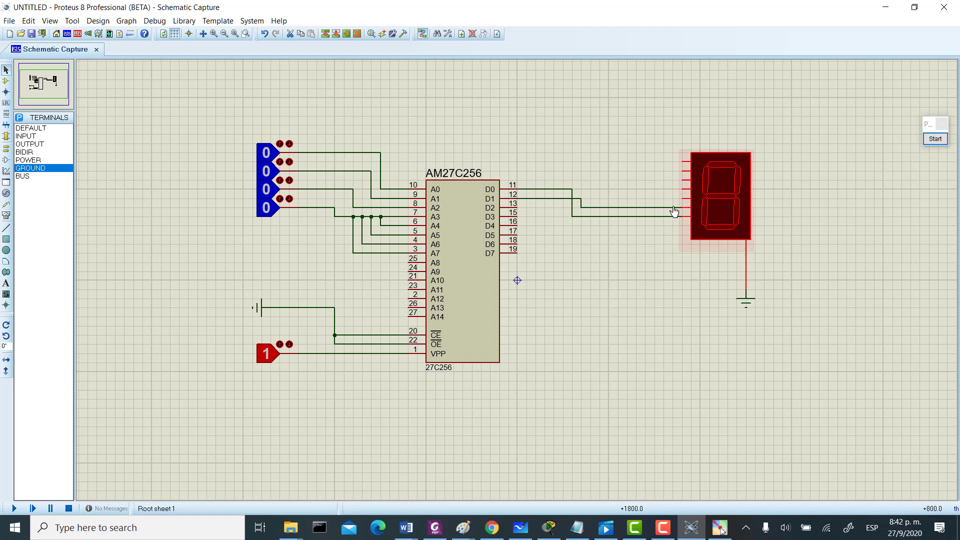
left_click(523, 206)
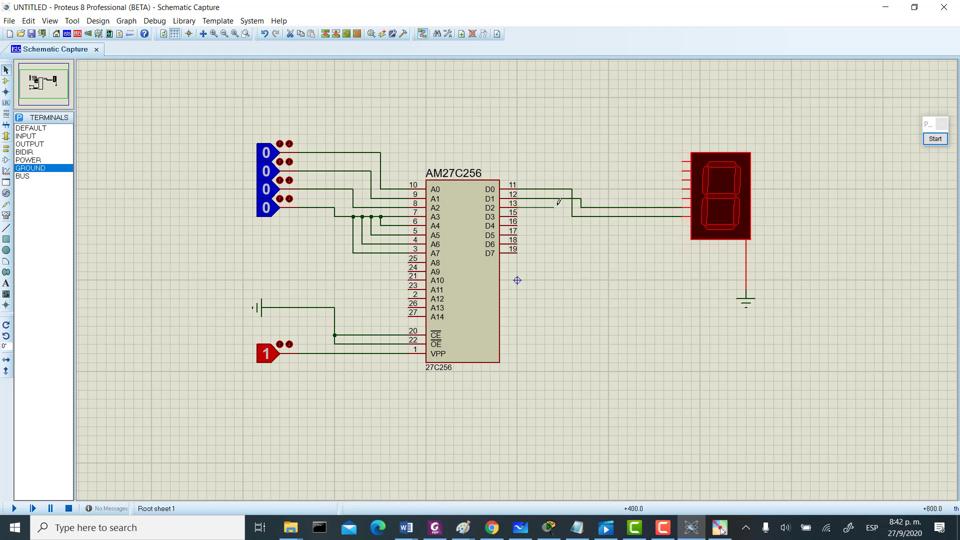
left_click(555, 206)
left_click(554, 180)
left_click(591, 180)
left_click(682, 198)
left_click(580, 148)
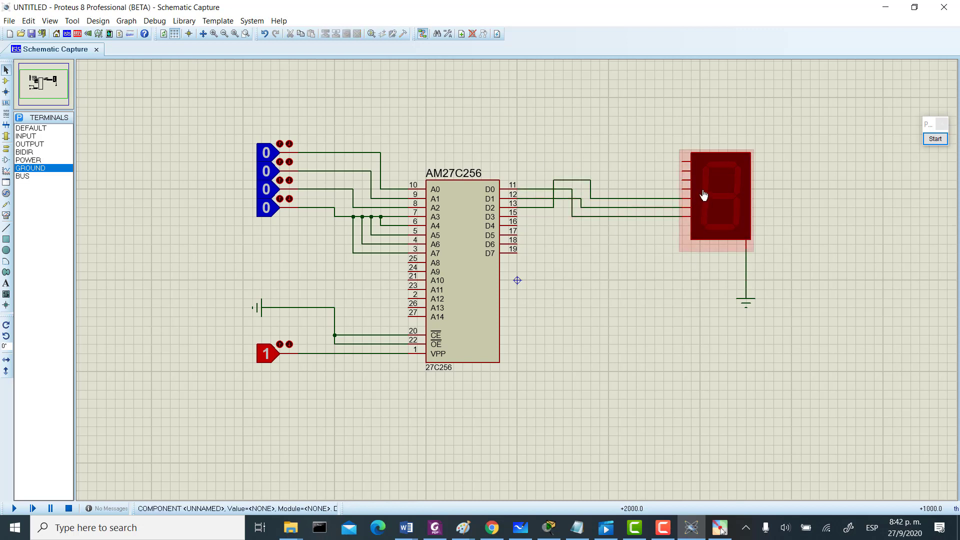
- Move the seven-segment display up and slightly closer to the EPROM, so that its lowest segment pin lies above the level of D0
left_click(717, 177)
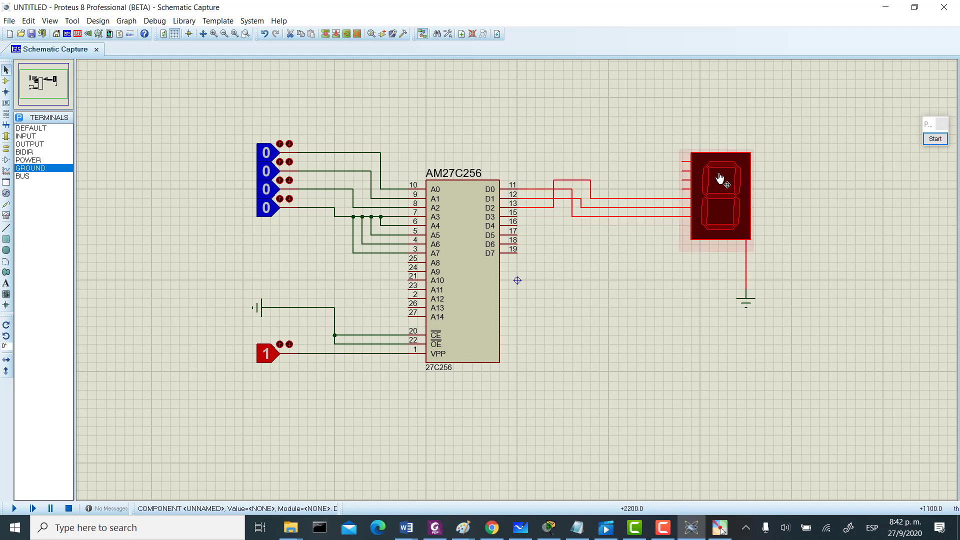
left_click_drag(719, 211, 709, 165)
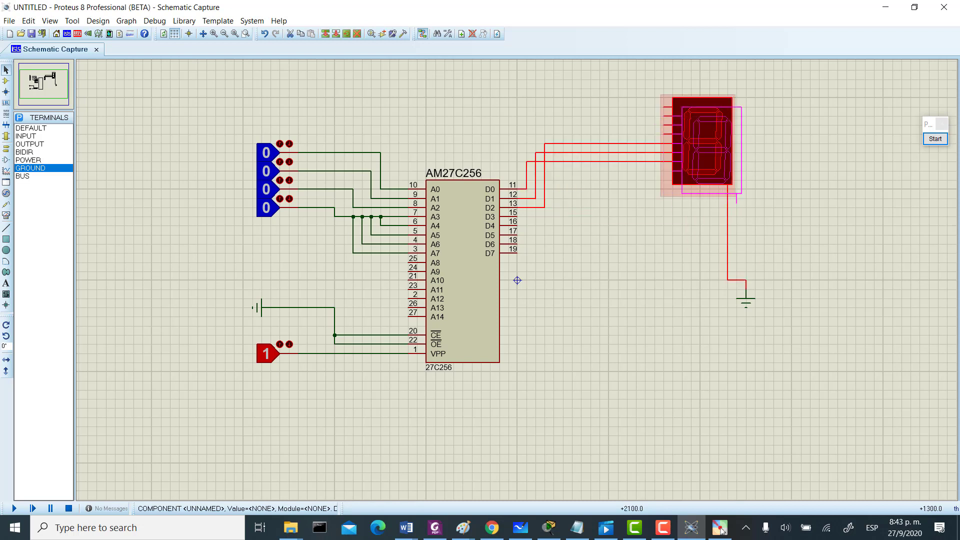
left_click(756, 178)
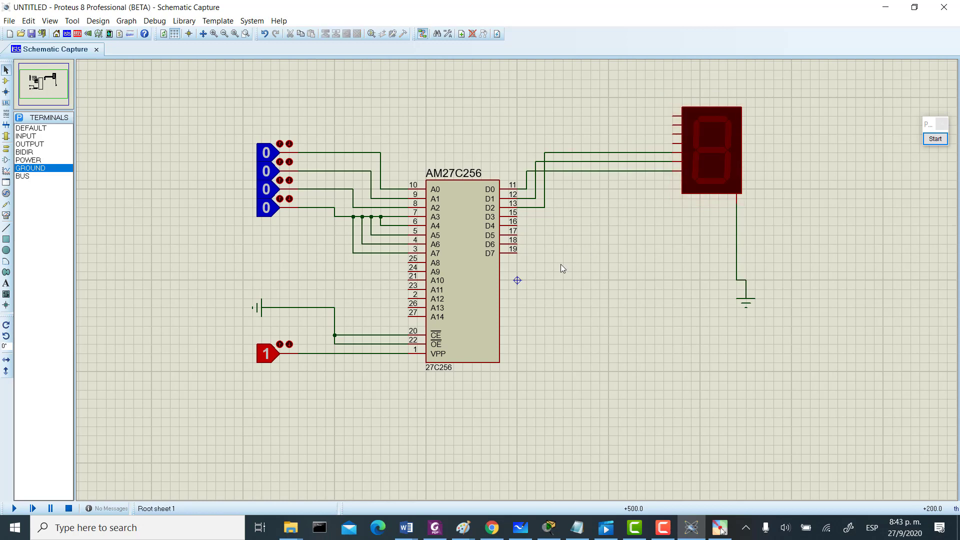
- Wire EPROM outputs D3 and D4 to the fourth and third segment pins from the display's top, with bends stepped outside the existing wires
left_click(518, 216)
left_click(554, 216)
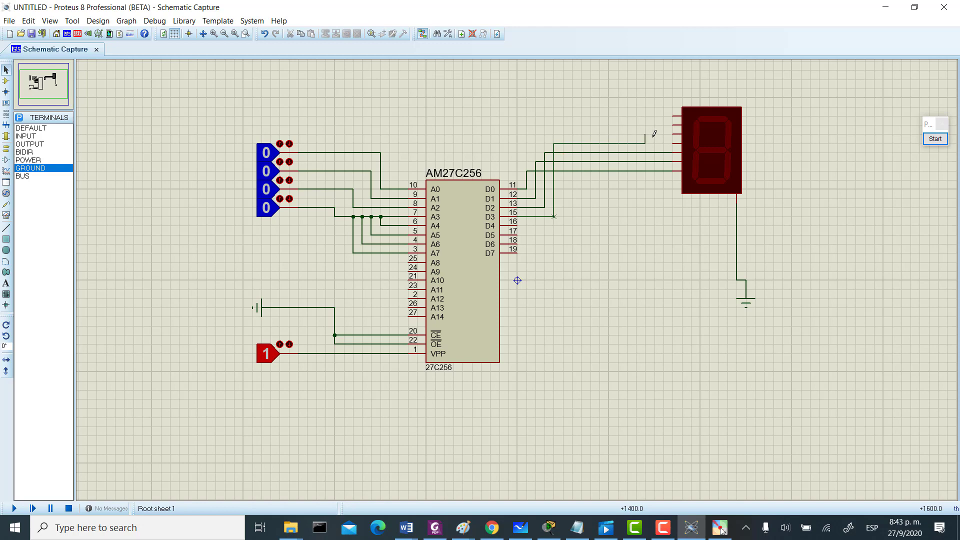
left_click(673, 143)
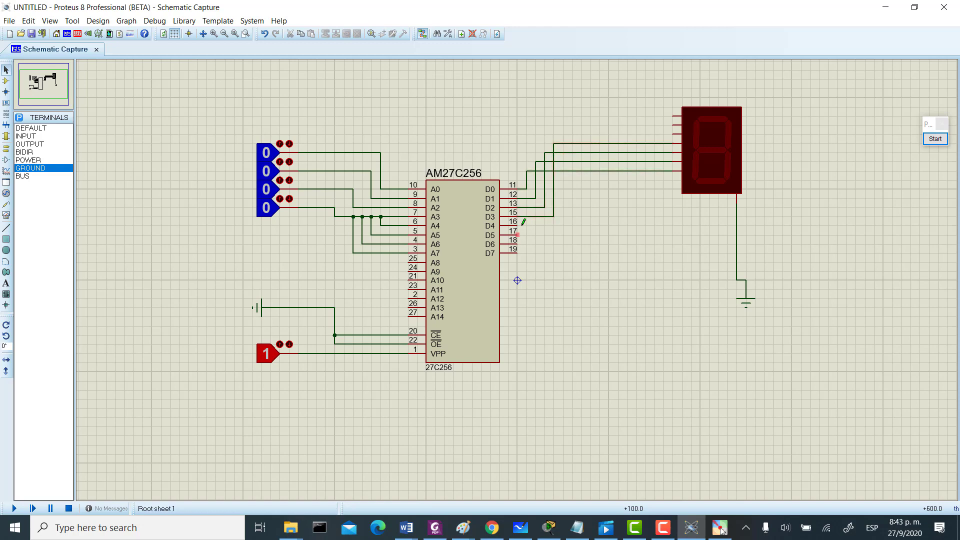
left_click(520, 225)
left_click(563, 225)
left_click(673, 134)
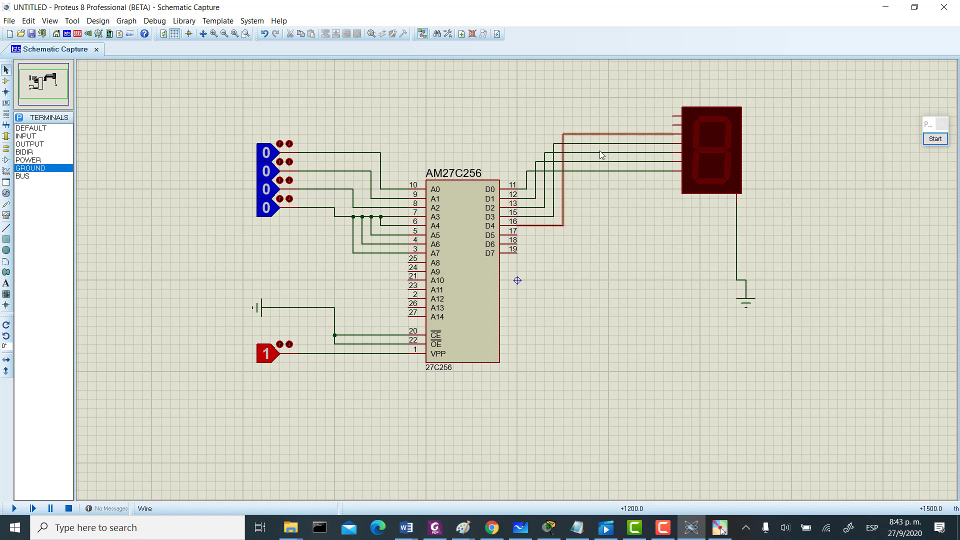
- Wire EPROM outputs D5 and D6 to the second and topmost segment pins of the display, each bend one grid step farther out
left_click(518, 234)
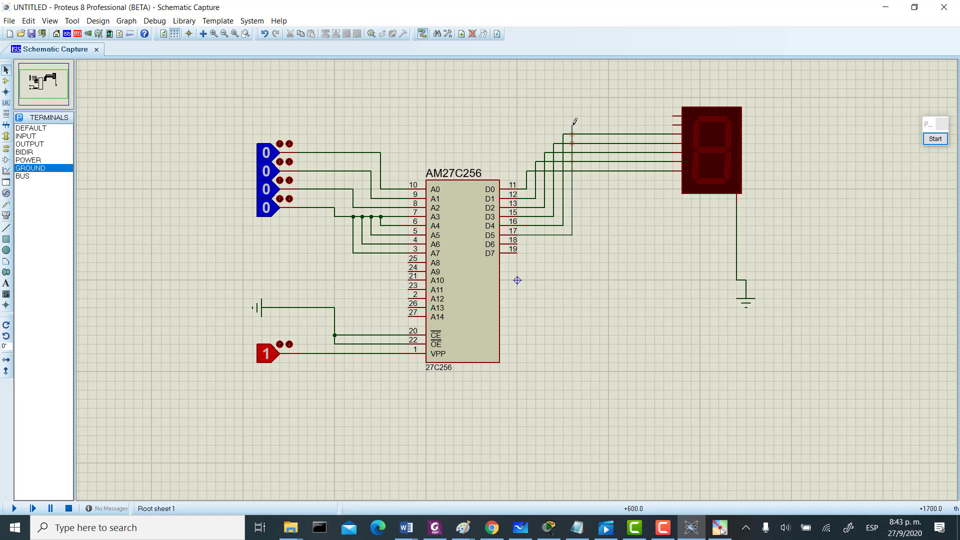
left_click(674, 125)
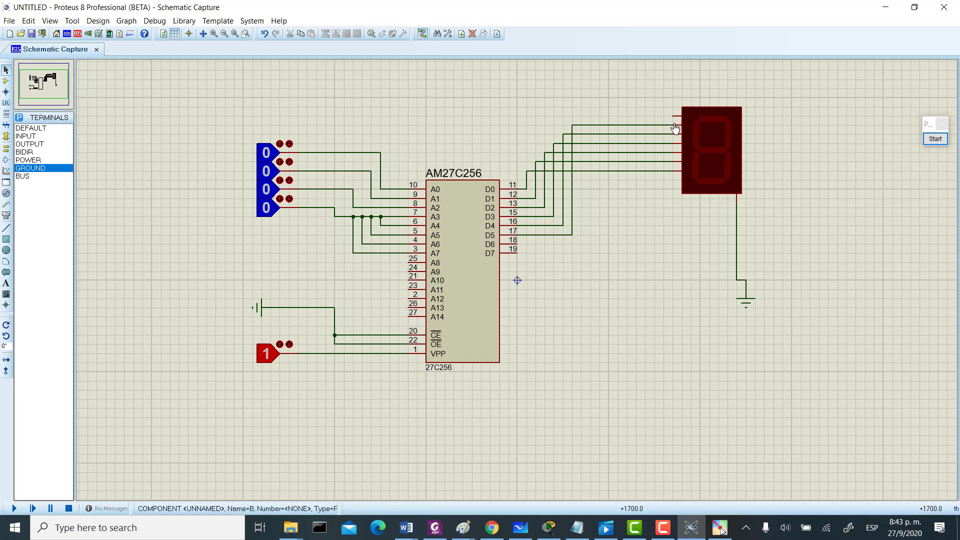
left_click(518, 244)
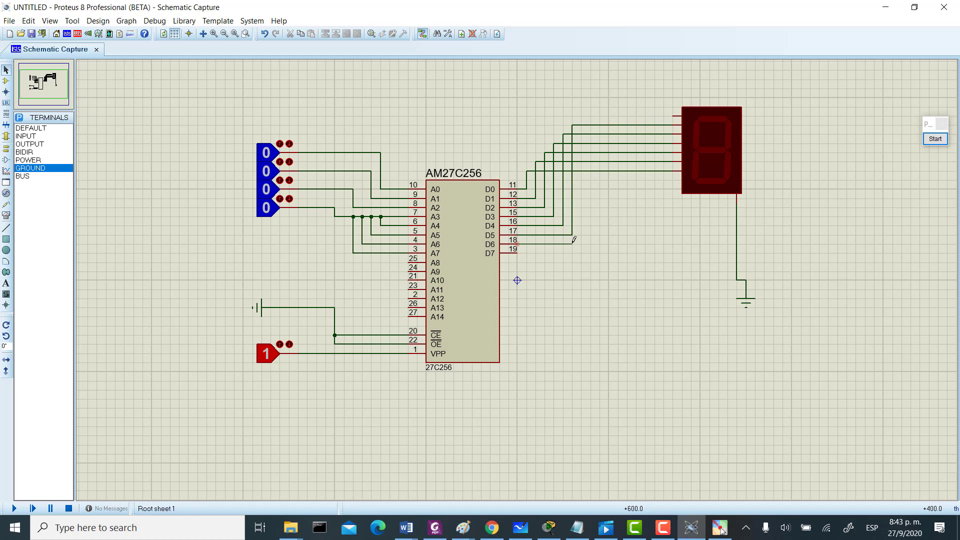
left_click(582, 116)
left_click(675, 116)
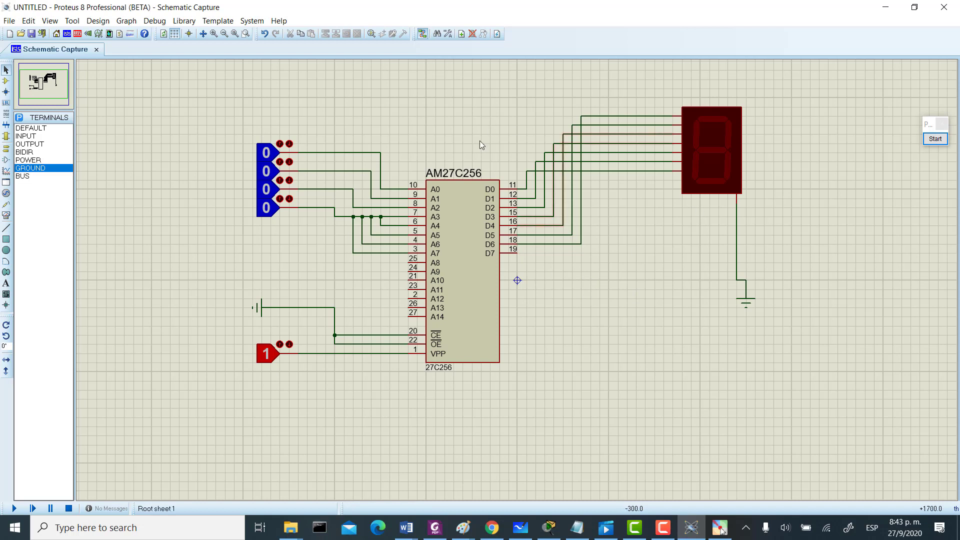
- Realign the display's ground terminal directly below the common pin so that their connecting wire runs straight
left_click(469, 208)
left_click(743, 302)
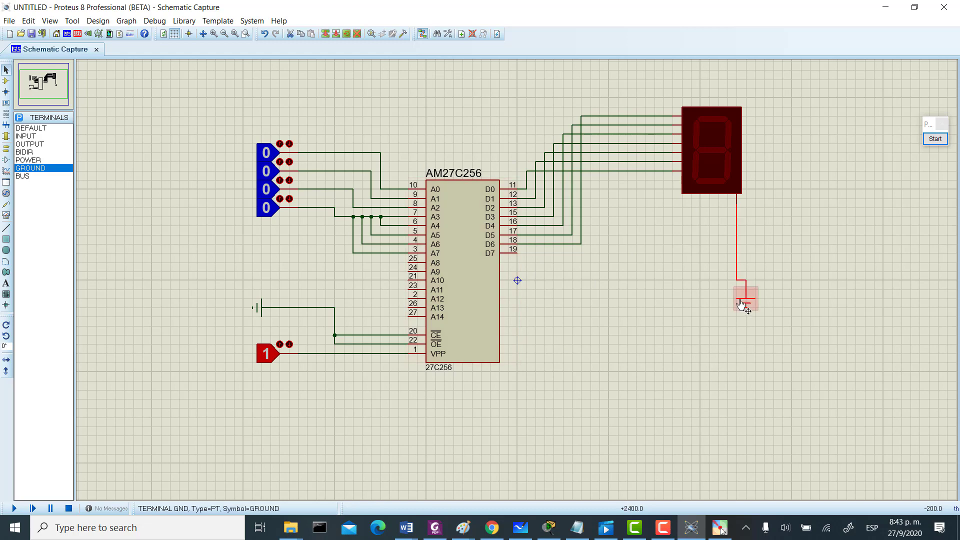
left_click_drag(742, 303, 733, 304)
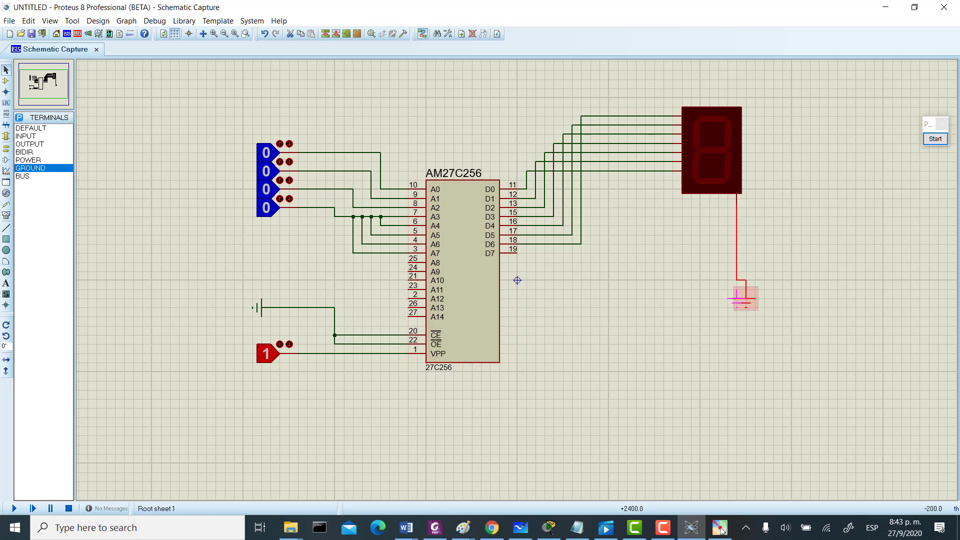
left_click(847, 319)
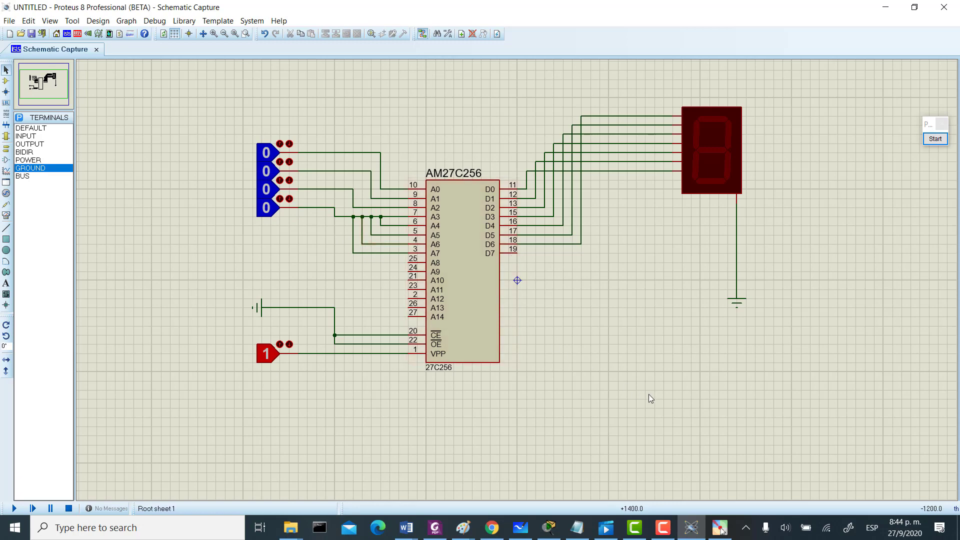
- Choose Prueba_Felipe.bin as the AM27C256's image file, from Respaldos Disco Externo > Año 2020 > Electrónica Digital > III Periodo > Memorias
double_click(459, 257)
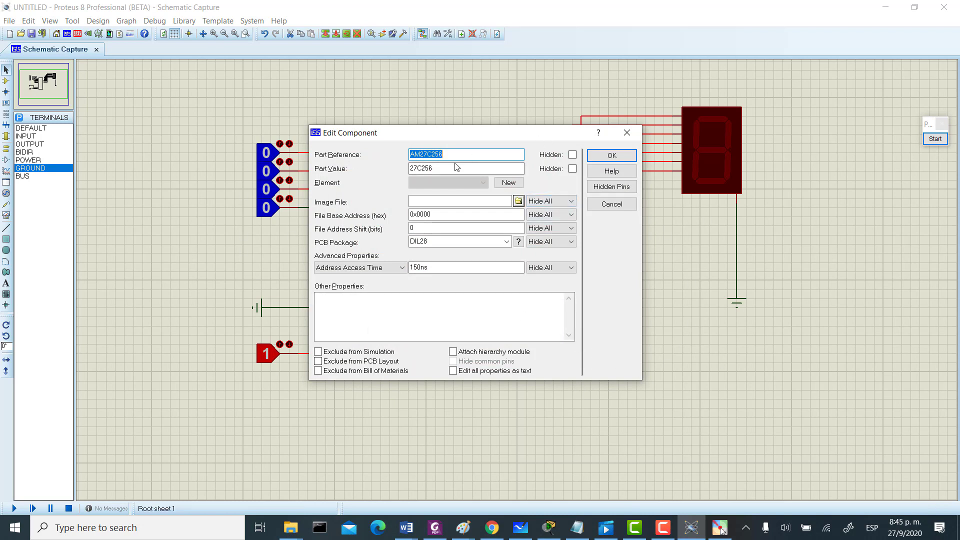
left_click(519, 201)
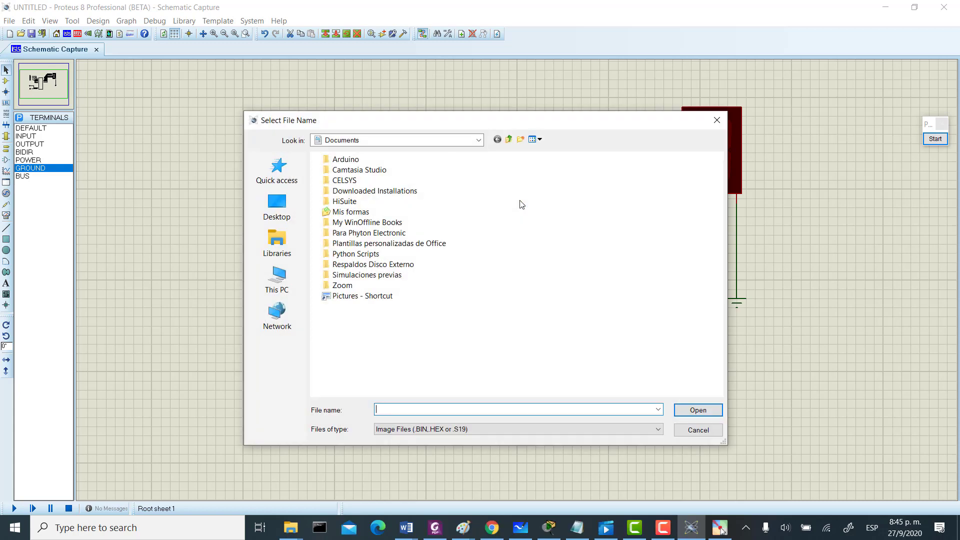
double_click(399, 265)
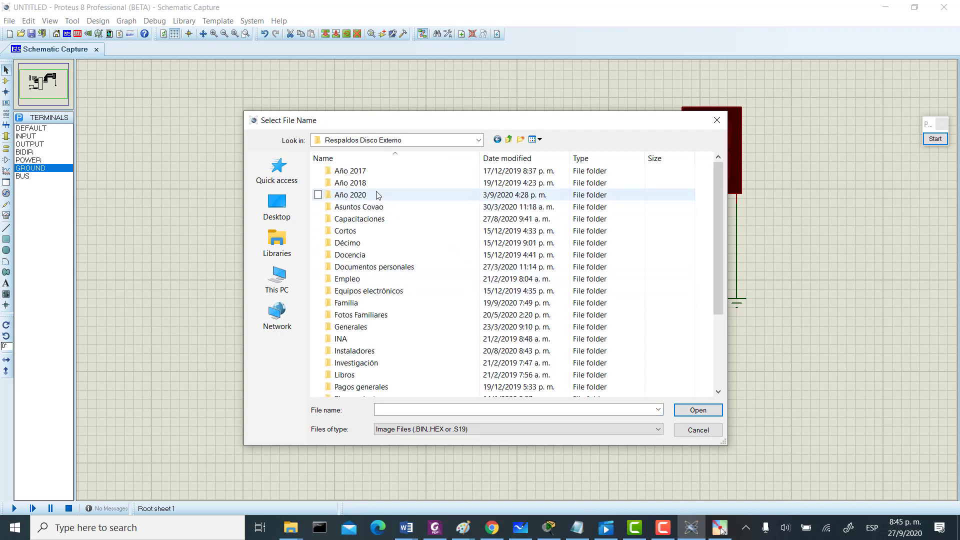
double_click(376, 194)
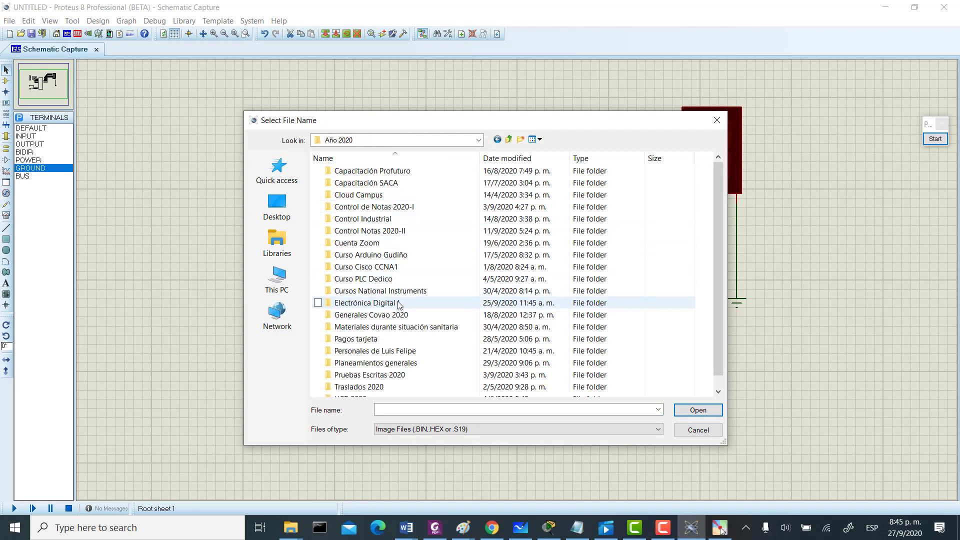
double_click(375, 303)
double_click(386, 200)
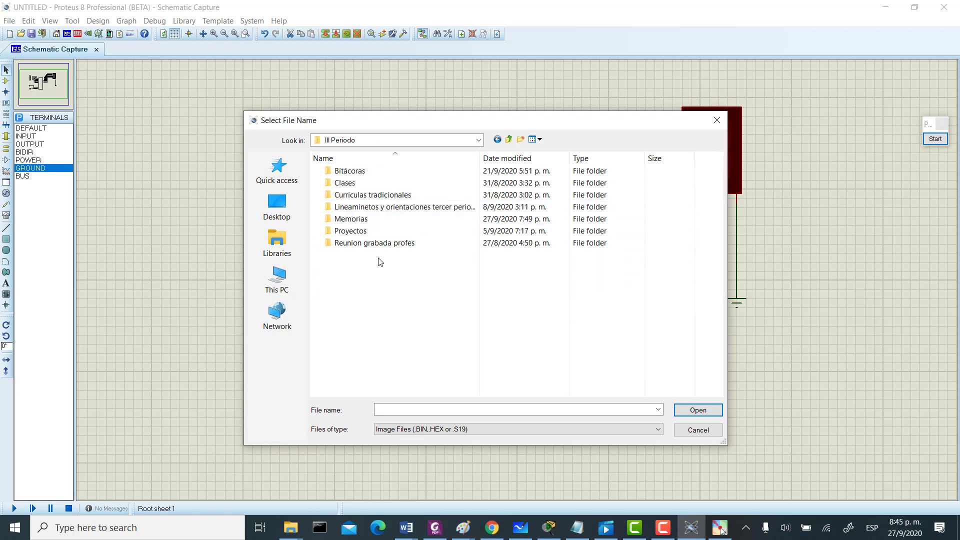
double_click(377, 218)
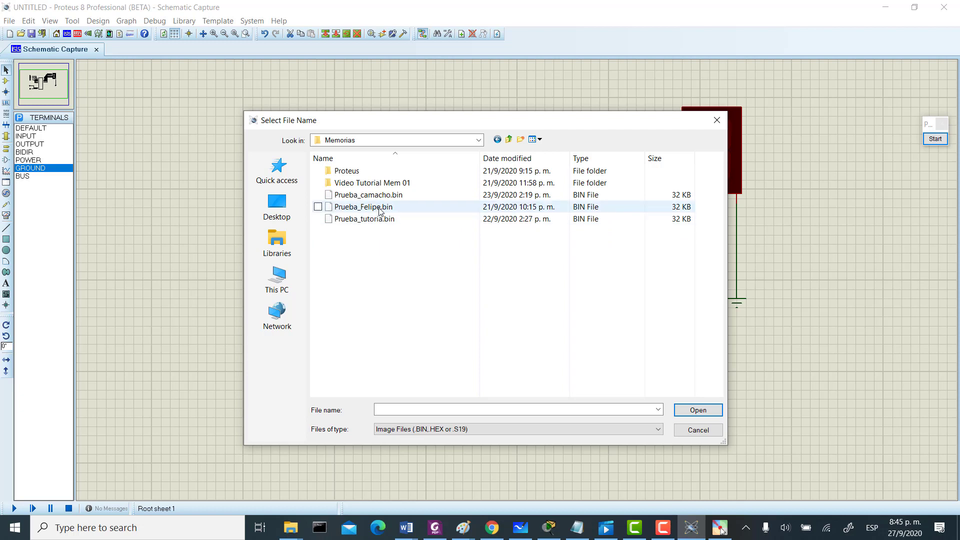
left_click(380, 210)
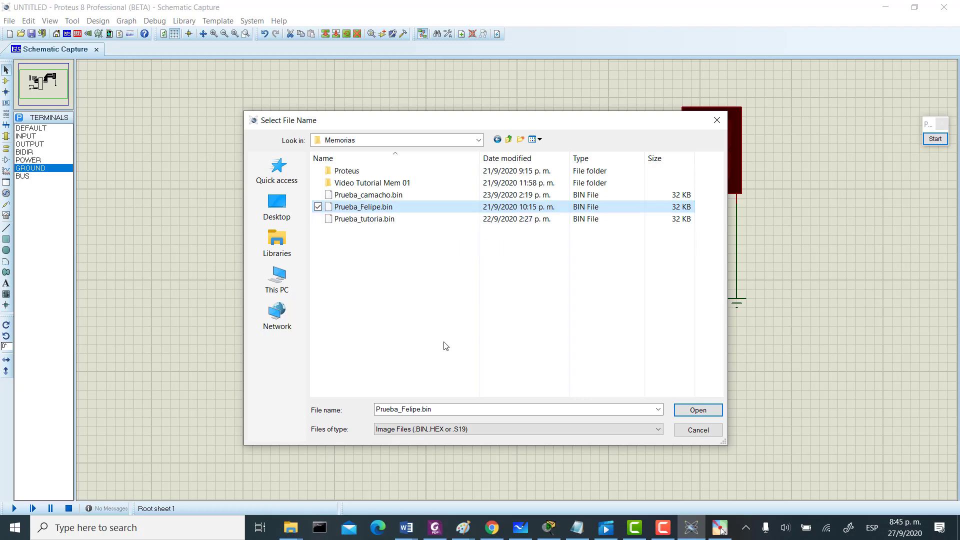
left_click(716, 414)
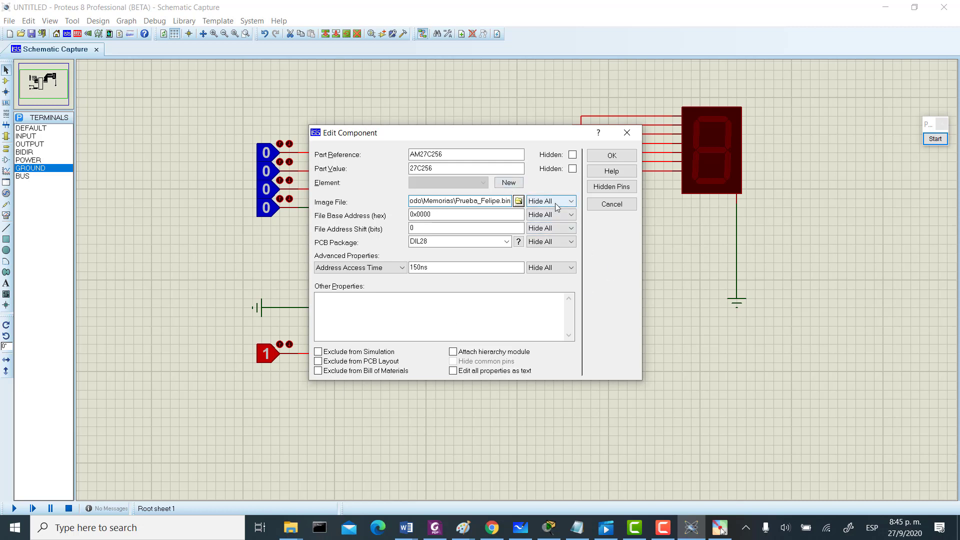
- Switch to File Explorer, examine the Introducción folder on drive M:, and return to the EPROM's properties in Proteus
left_click(297, 525)
left_click(266, 497)
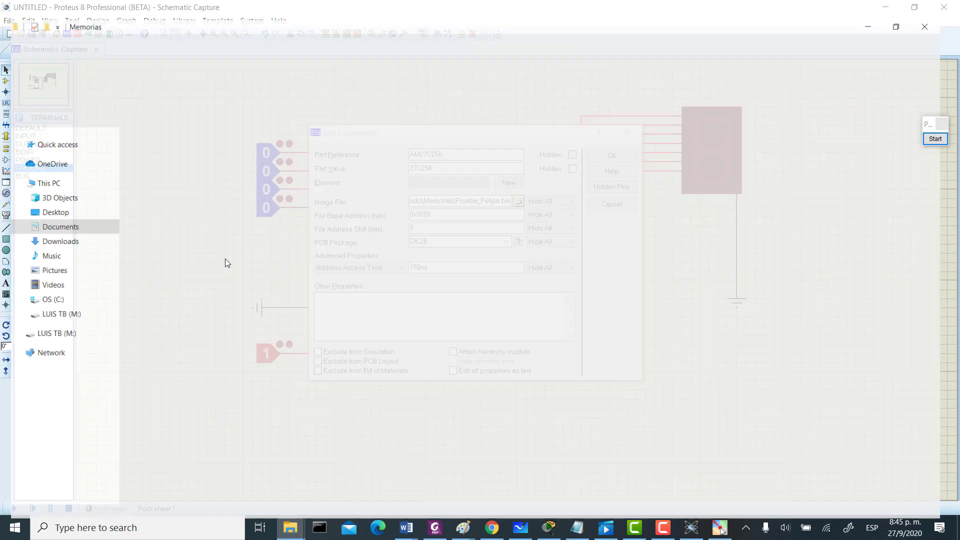
left_click(39, 325)
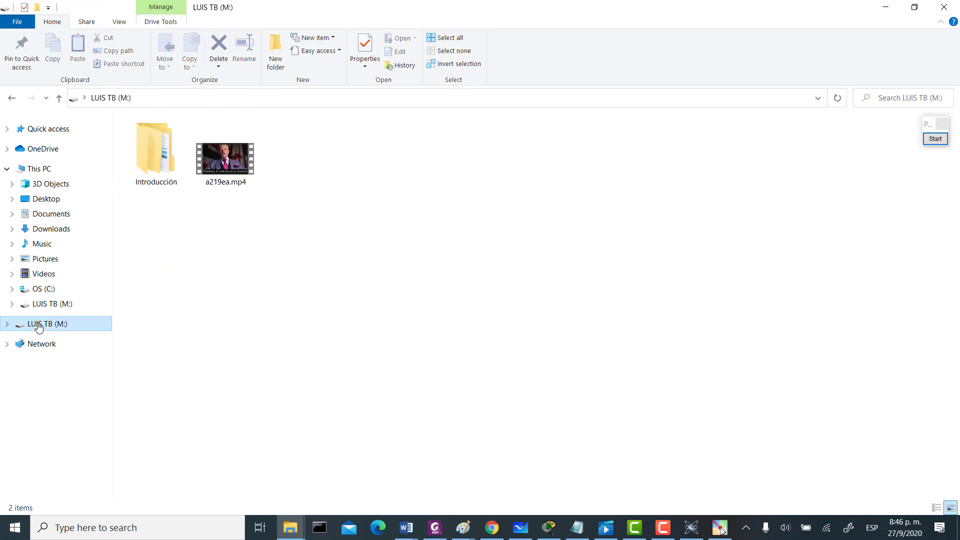
double_click(150, 159)
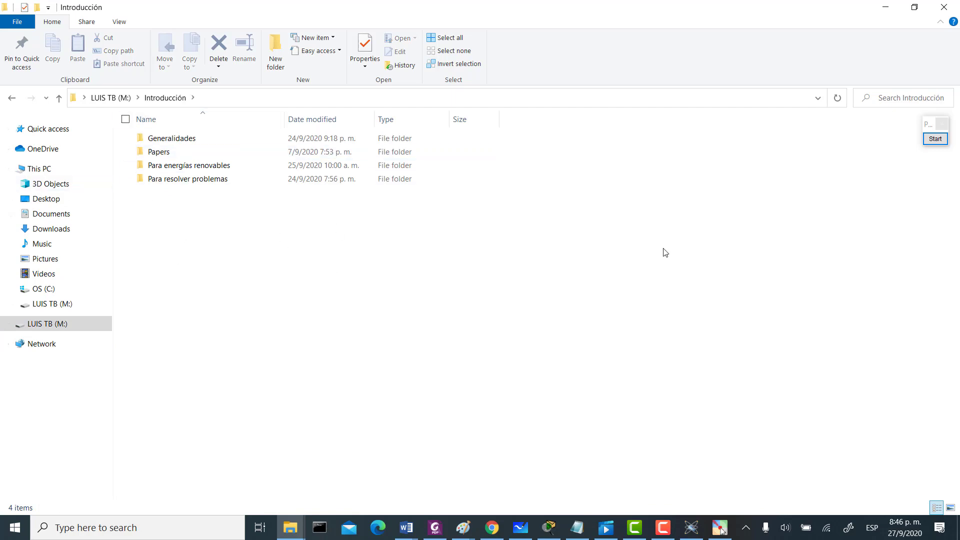
left_click(944, 7)
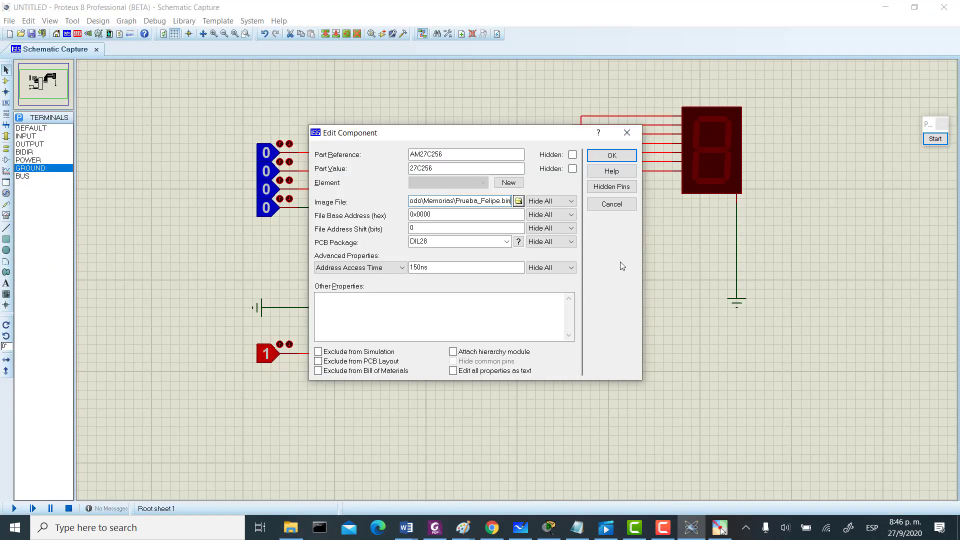
- Apply the EPROM's property changes and start the circuit simulation
left_click(617, 156)
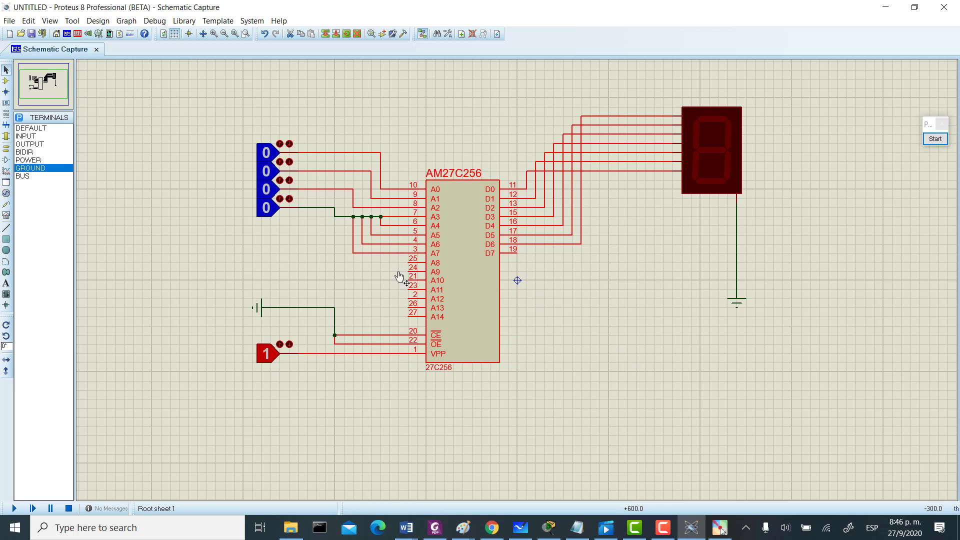
left_click(15, 509)
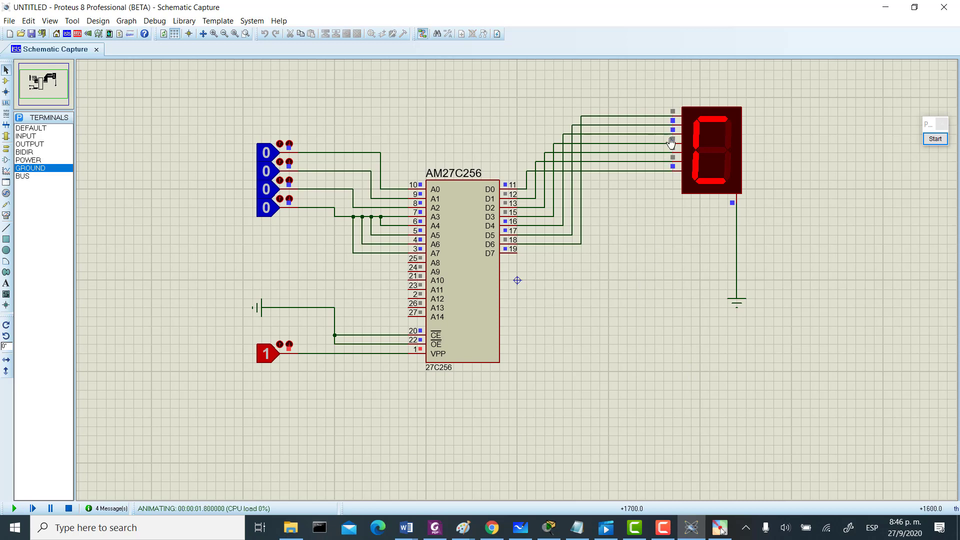
- Switch to Foxit PhantomPDF, examine the COVAO segment and HEX table in the ACTIVIDAD VIRTUAL 2 material, and return to Proteus
left_click(434, 537)
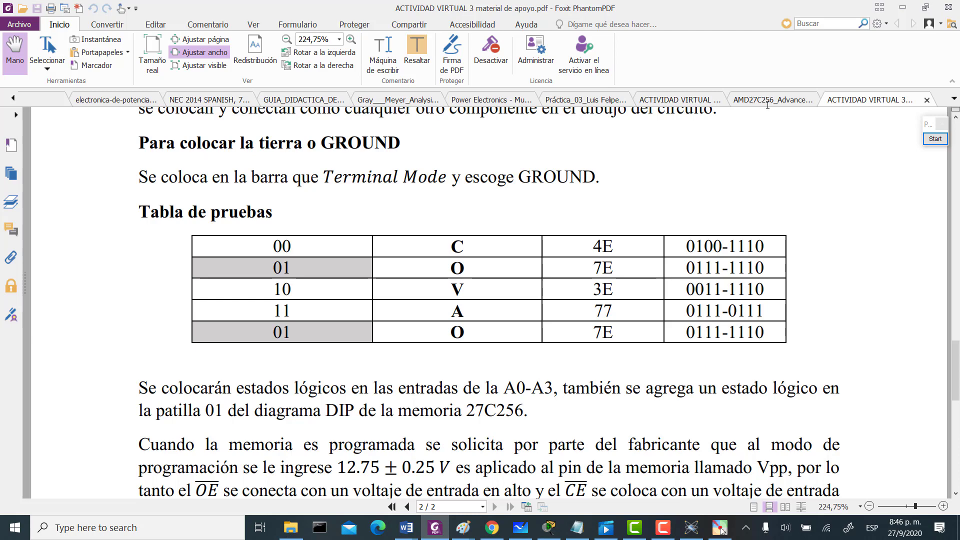
left_click(687, 100)
scroll(734, 345, "up", 1)
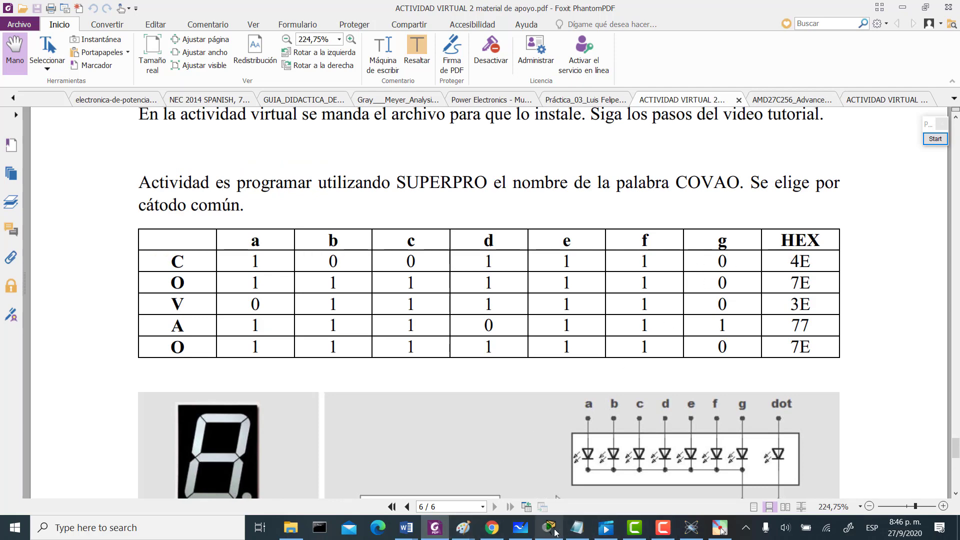
left_click(689, 531)
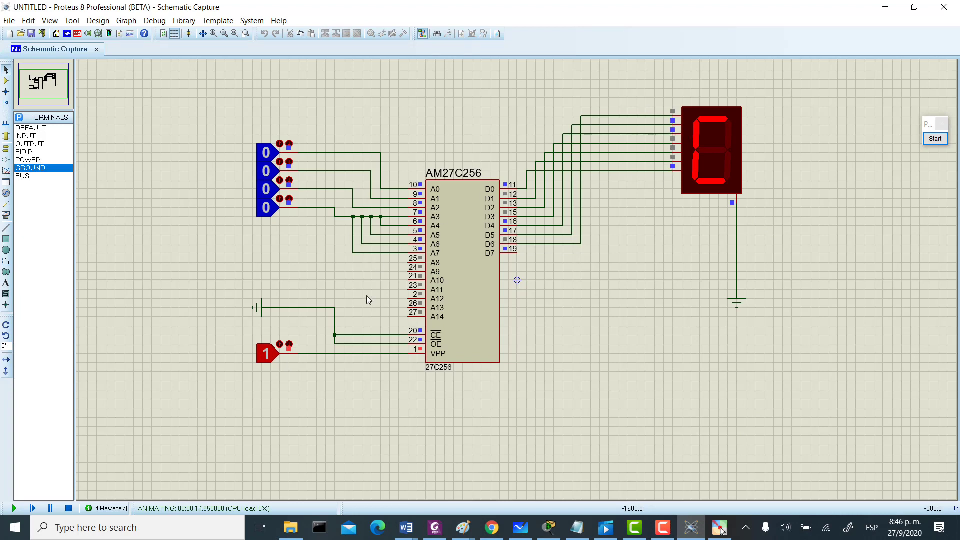
- Set the logic state feeding A0 to 1 in the running simulation
left_click(269, 153)
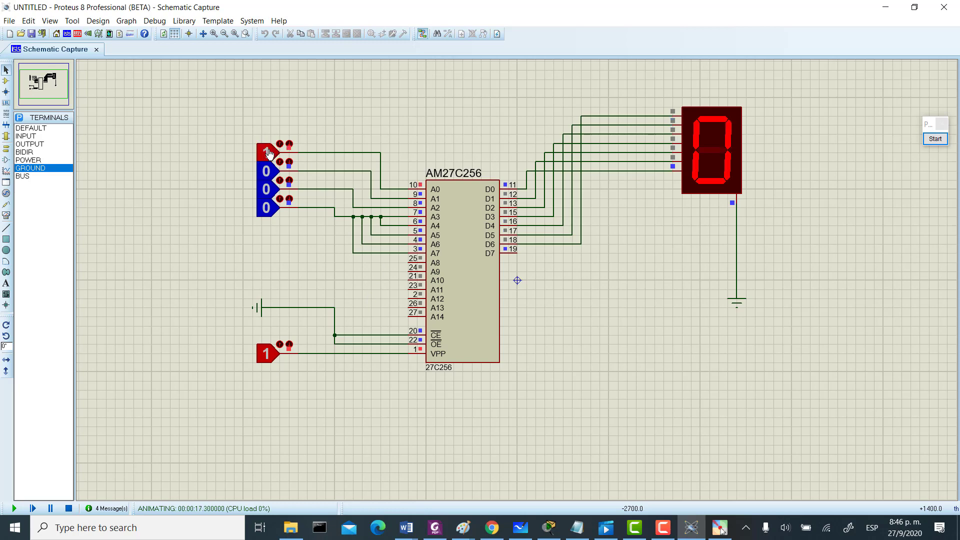
- Test the remaining addresses in the running simulation by setting A1/A0 to 10, to 11, and back to 01
left_click(269, 171)
left_click(269, 152)
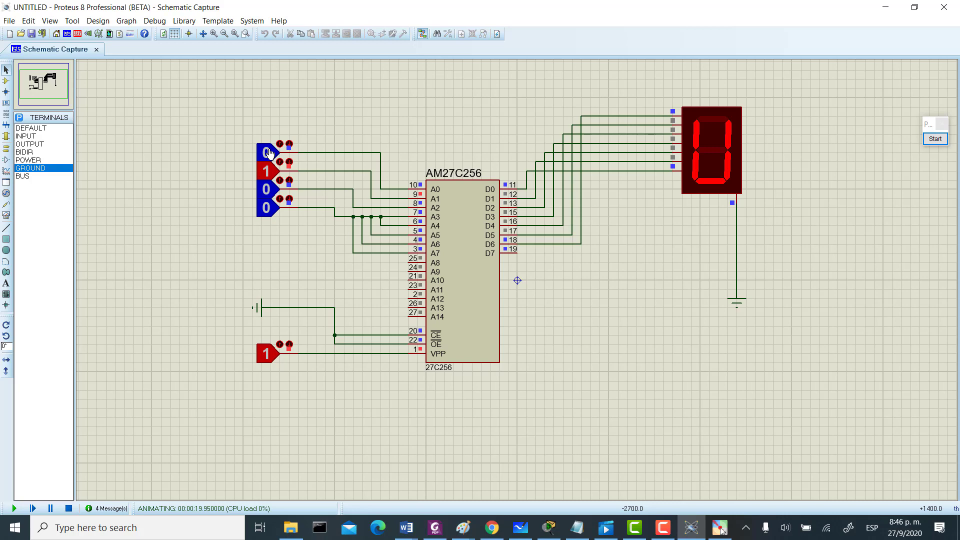
left_click(269, 152)
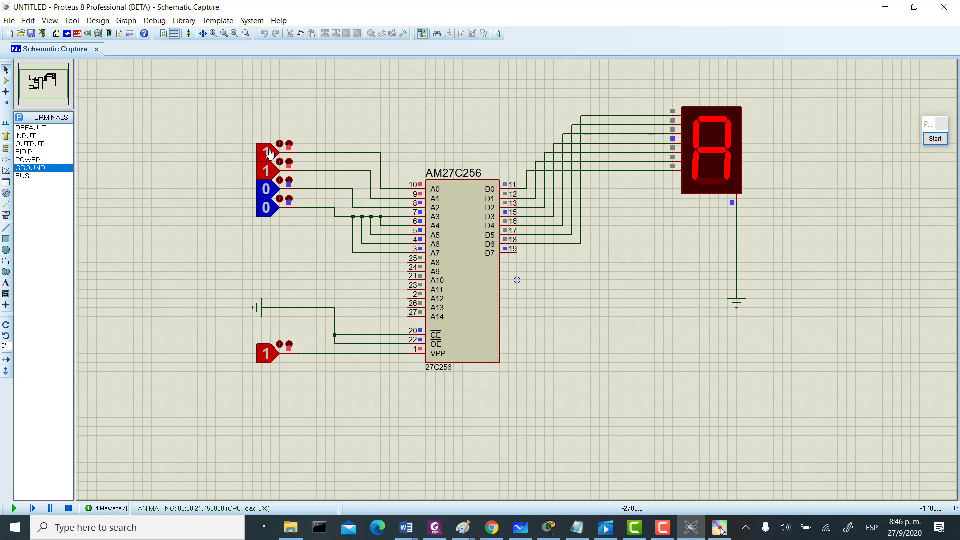
left_click(269, 171)
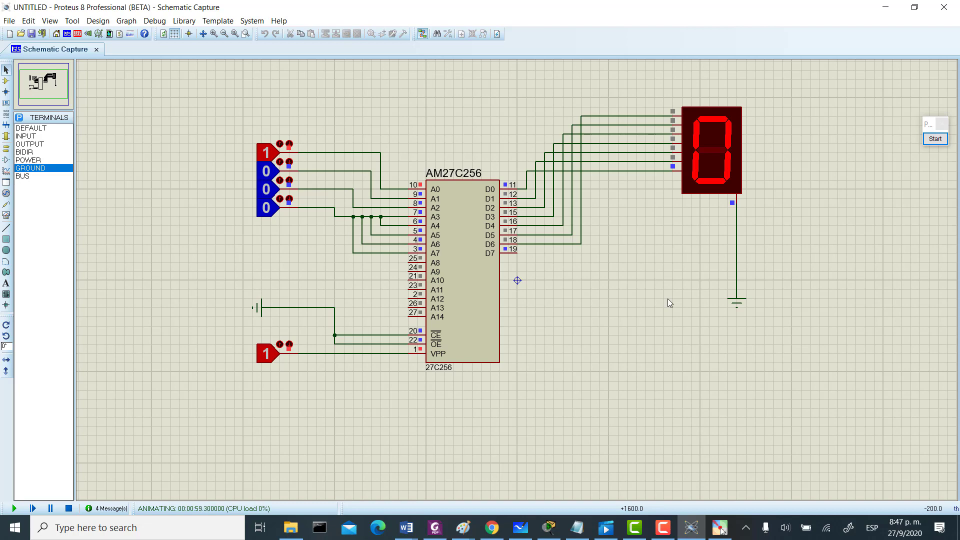
- Save the project in the Memorias folder as Prueba_02 followed by an underscore and the author's first name
left_click(9, 21)
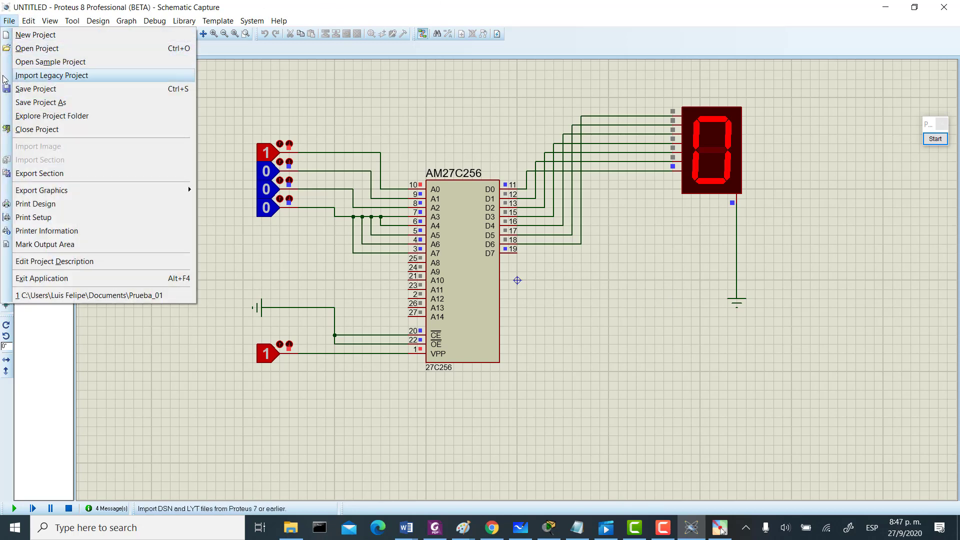
left_click(30, 103)
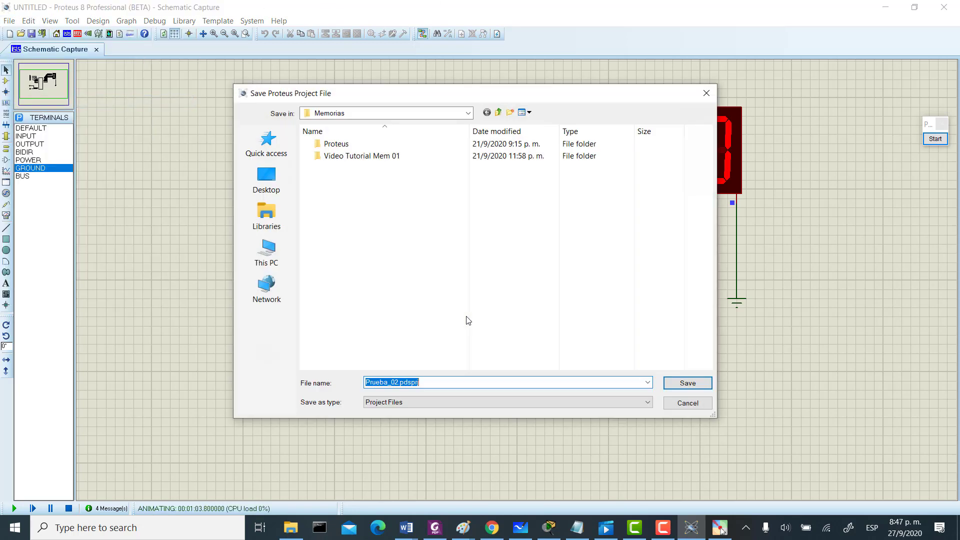
left_click(424, 383)
type("_Felipe")
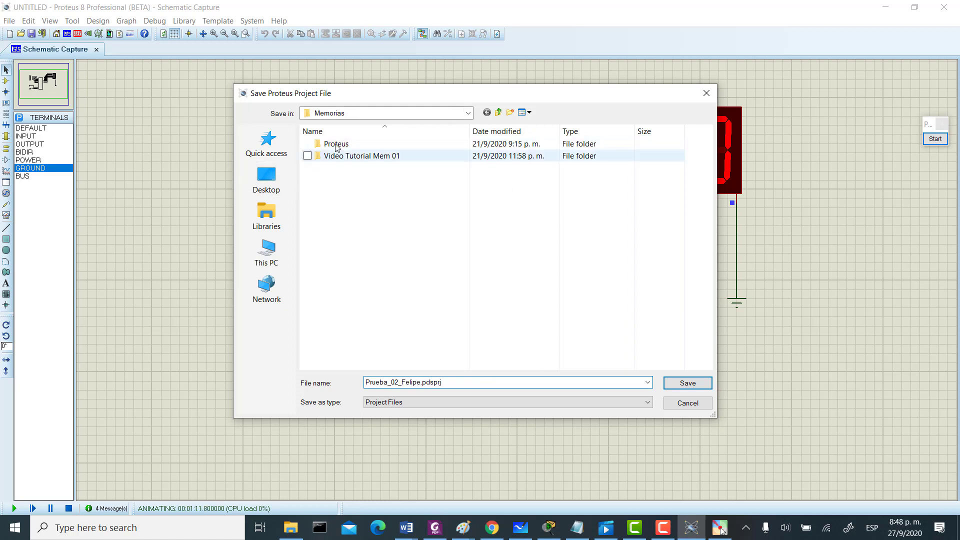
left_click(498, 112)
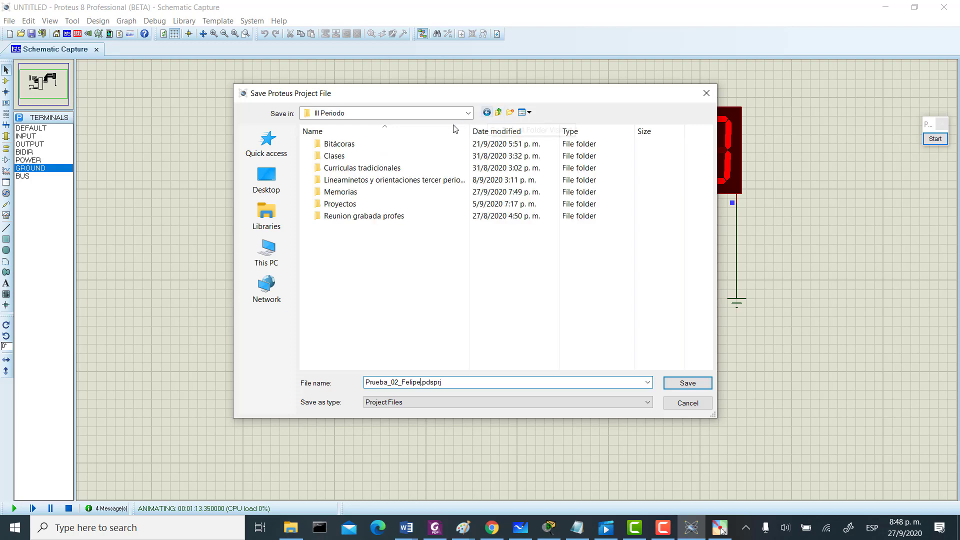
left_click(359, 194)
double_click(359, 194)
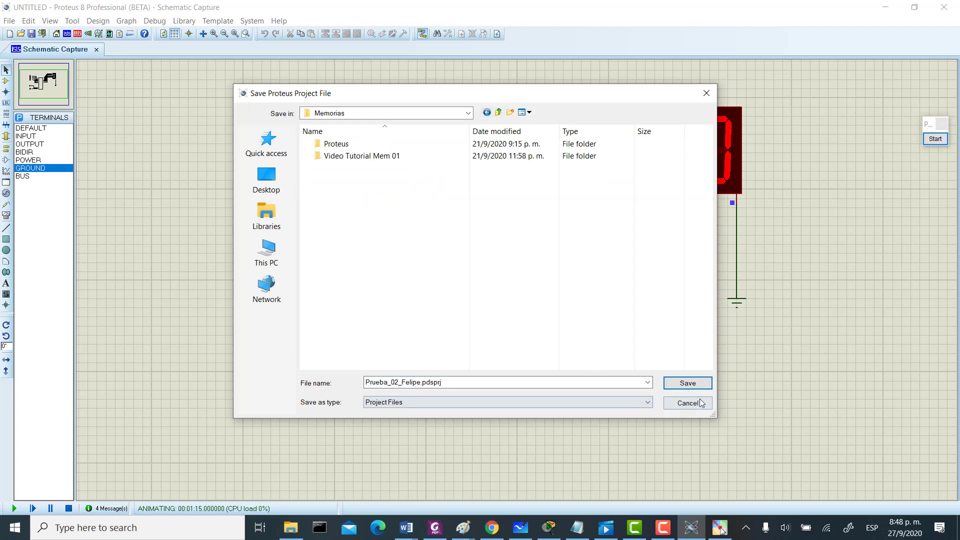
left_click(689, 383)
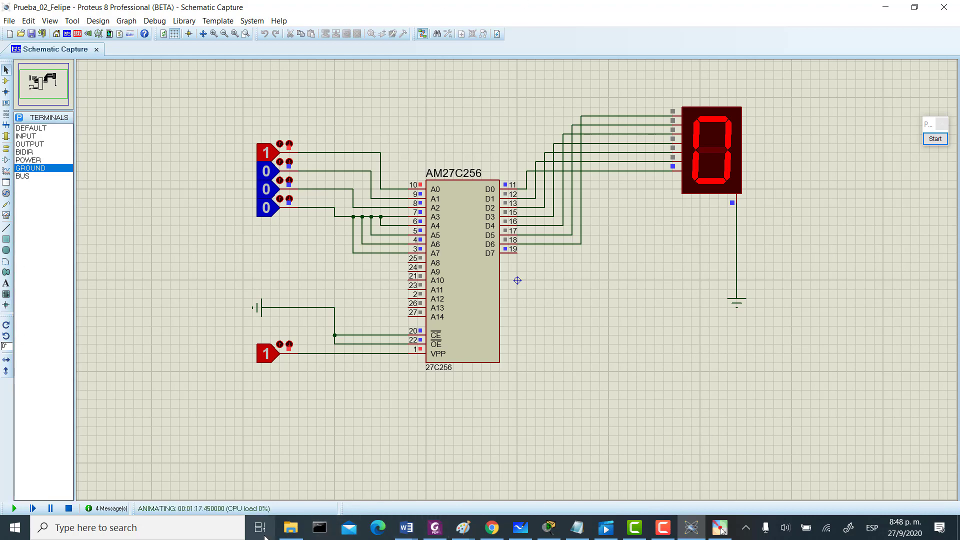
- Switch to File Explorer and examine the project and BIN files in the Memorias folder
left_click(296, 534)
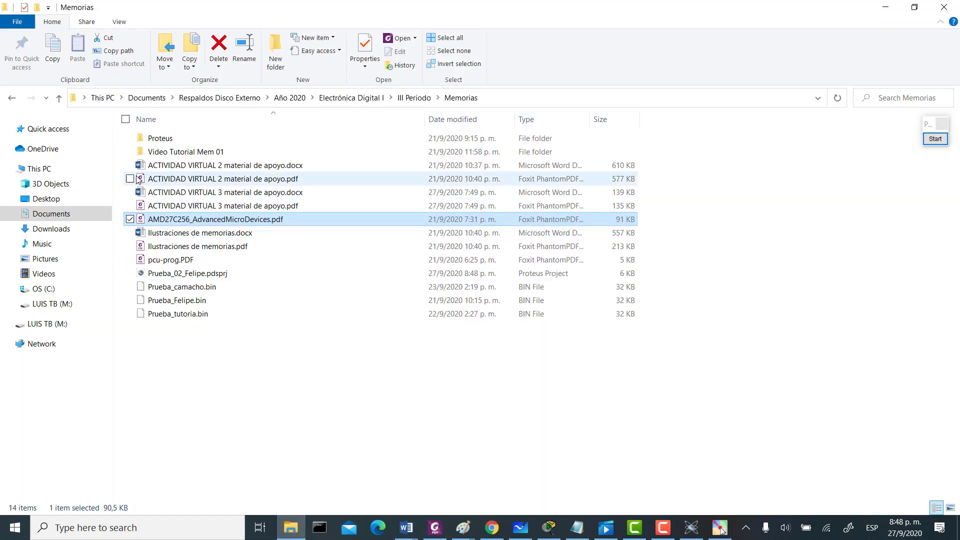
left_click(59, 98)
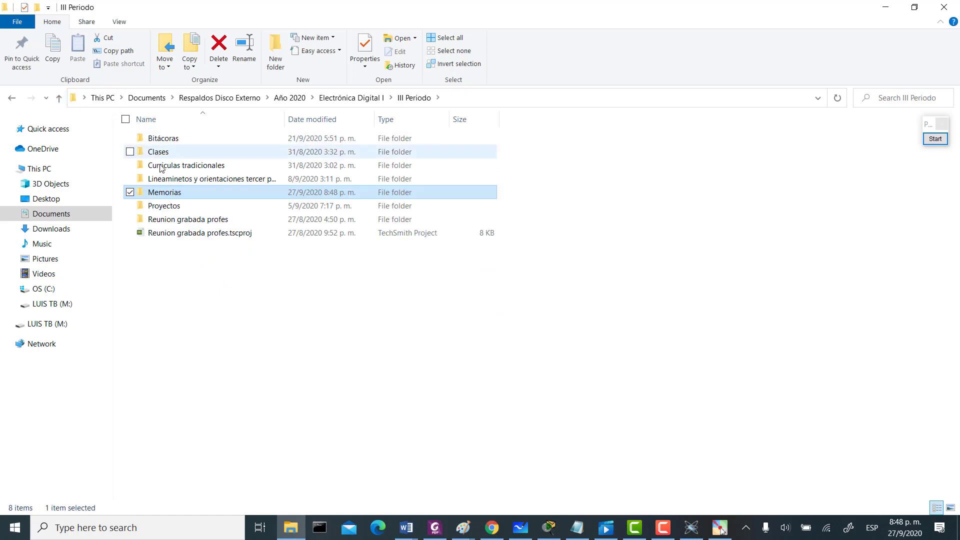
double_click(179, 195)
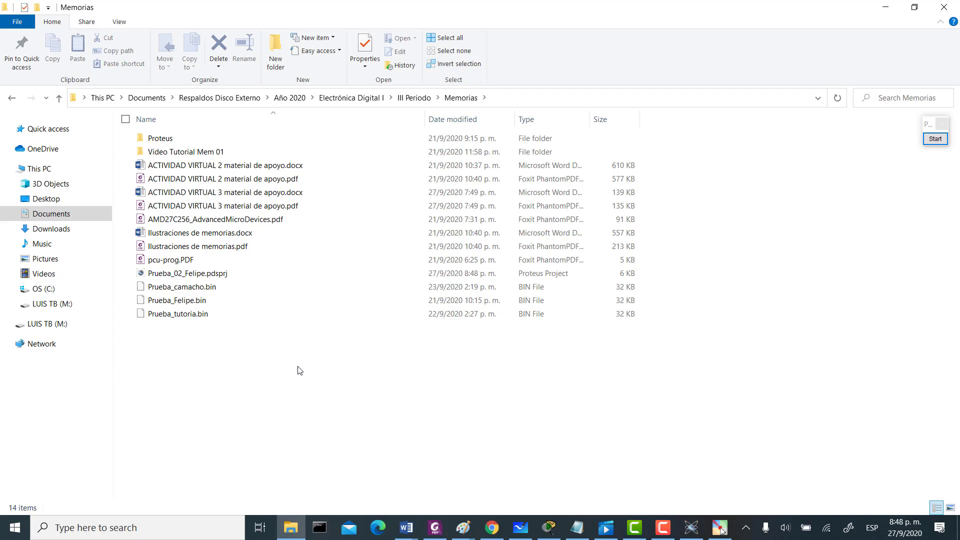
- Switch to Foxit PhantomPDF and examine the logic state and logic probe section of the ACTIVIDAD VIRTUAL 3 material
left_click(436, 528)
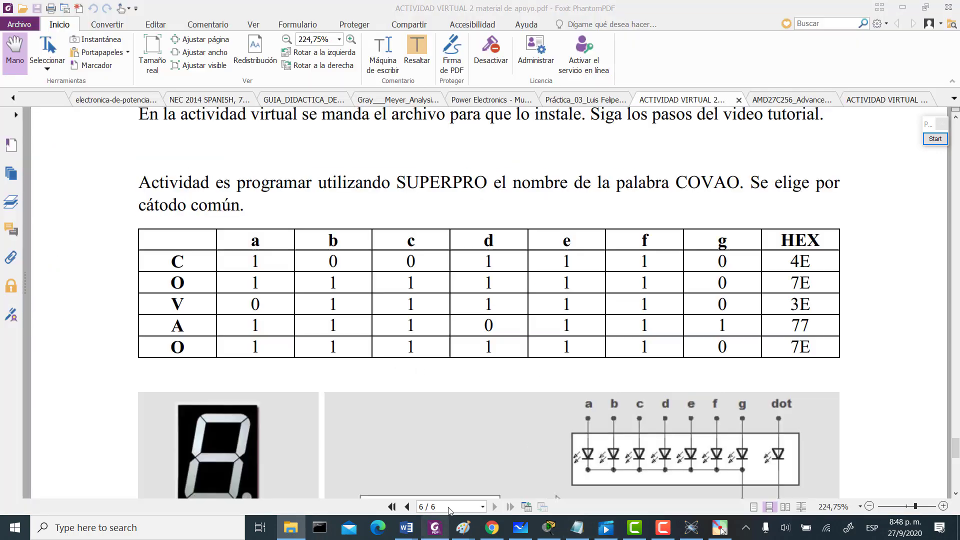
scroll(680, 327, "up", 3)
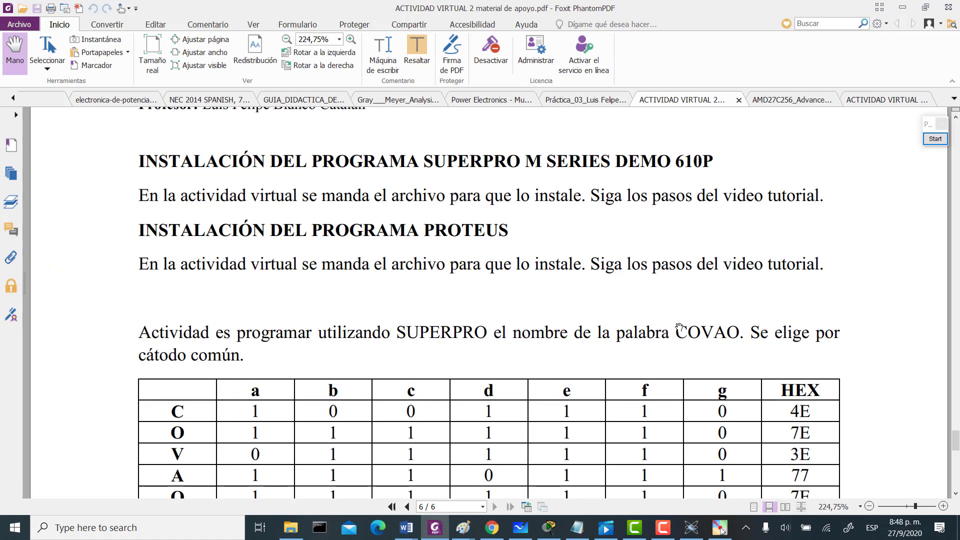
left_click(814, 101)
left_click(886, 100)
scroll(801, 328, "up", 5)
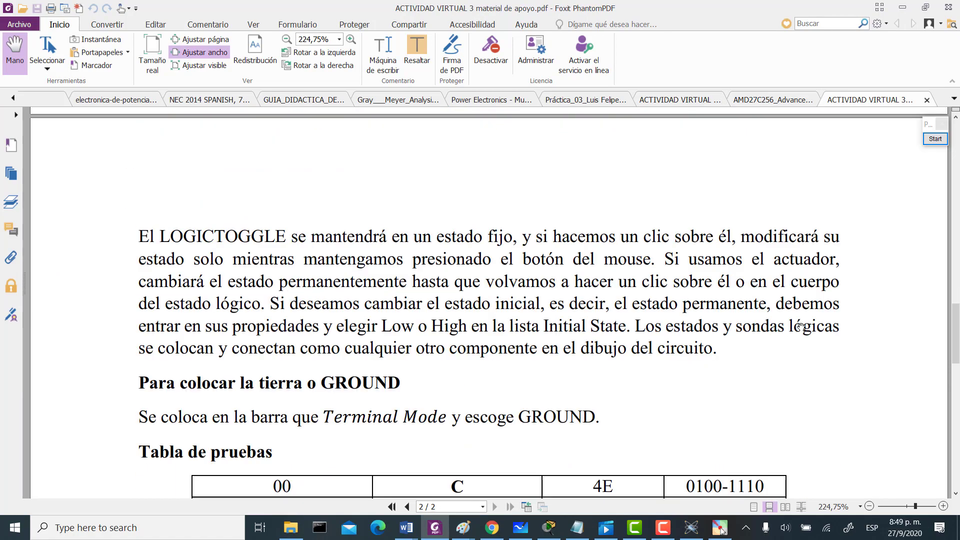
scroll(801, 328, "up", 15)
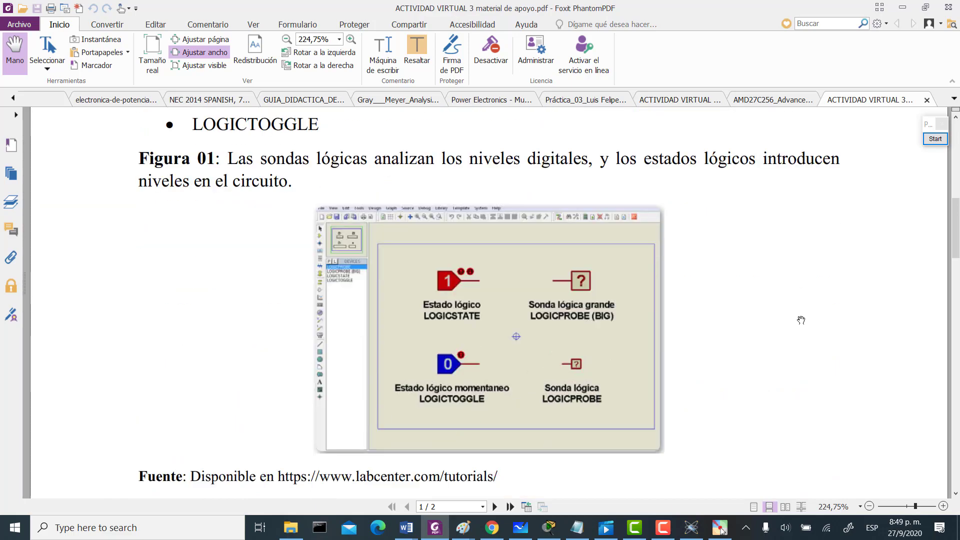
scroll(800, 320, "up", 4)
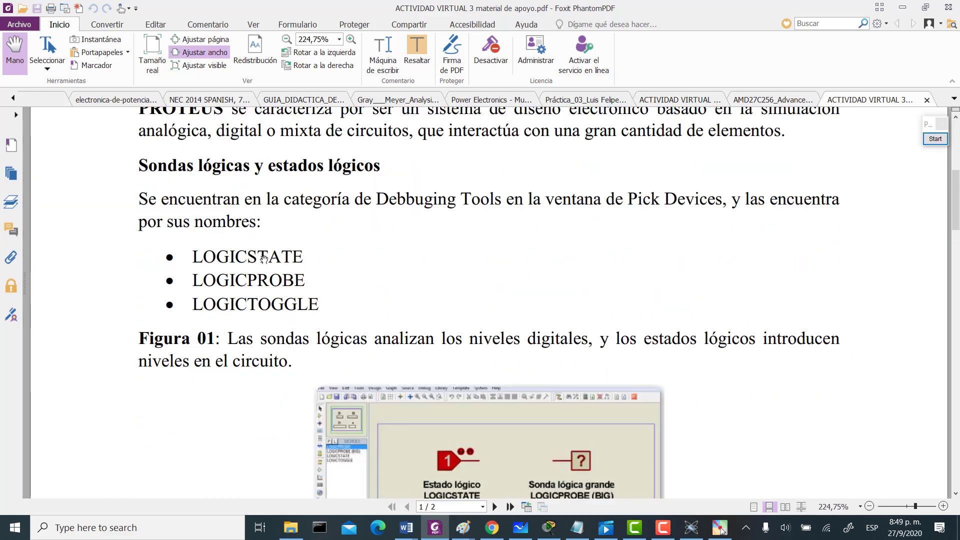
scroll(558, 355, "up", 6)
scroll(558, 355, "down", 11)
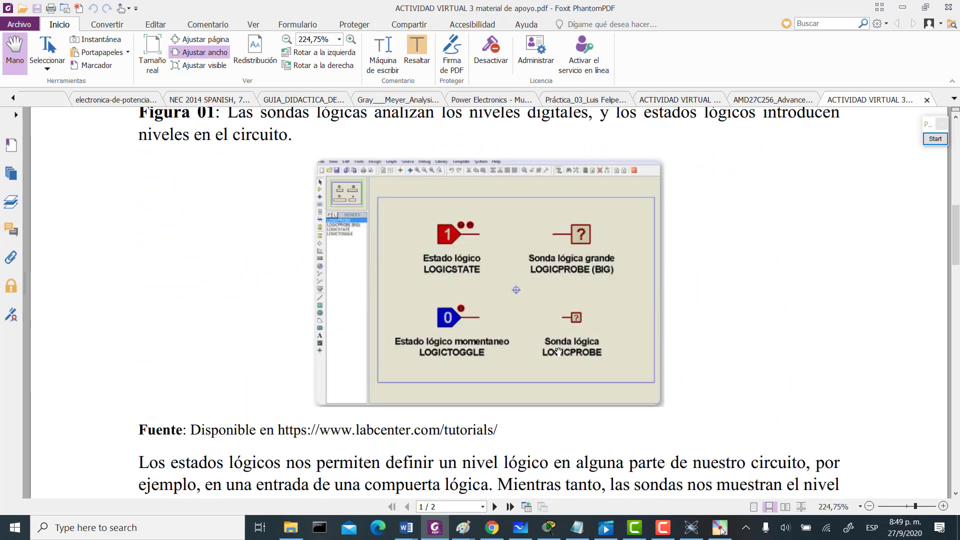
- Examine the second page's notes on EPROM programming and reading, the CE, OE and Vpp connections, and GROUND placement
scroll(559, 352, "down", 20)
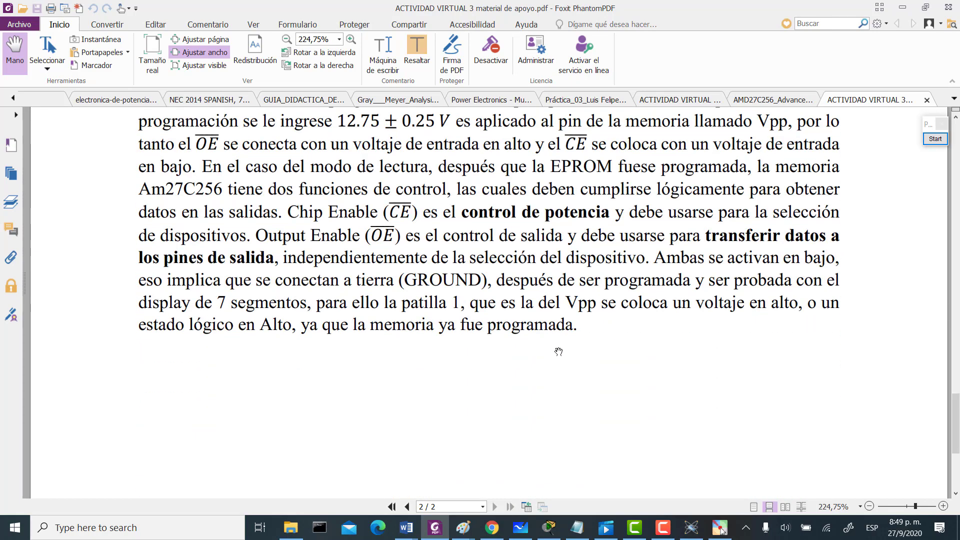
scroll(558, 352, "up", 3)
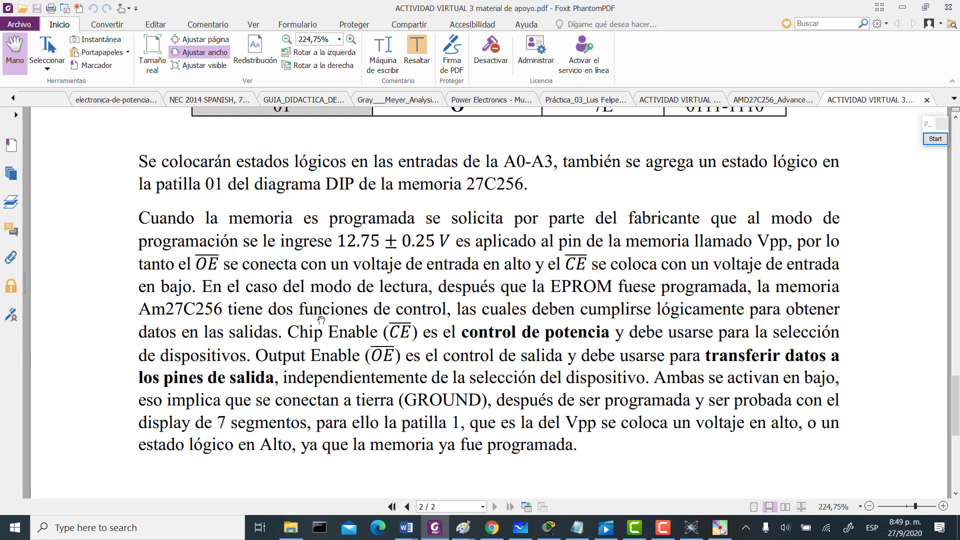
scroll(525, 376, "down", 3)
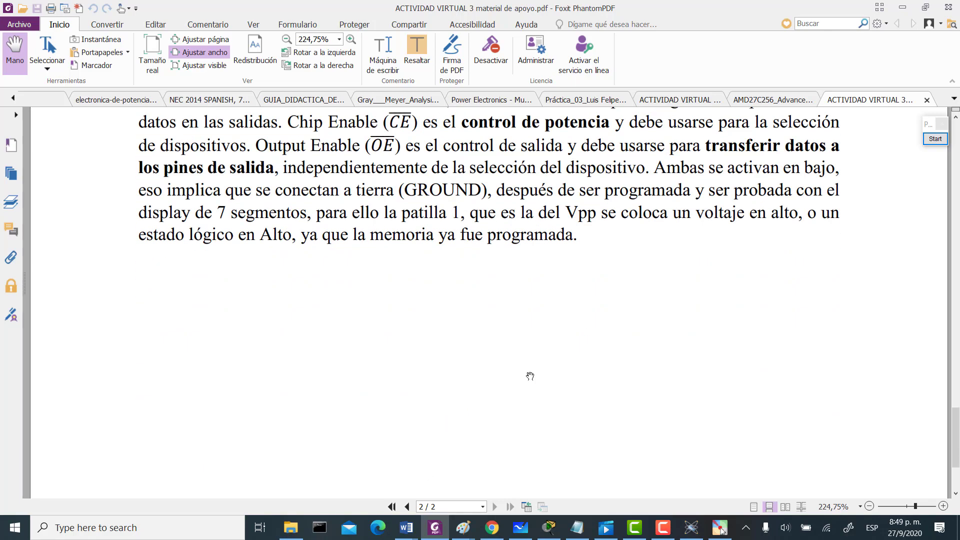
scroll(530, 376, "down", 2)
scroll(586, 382, "up", 10)
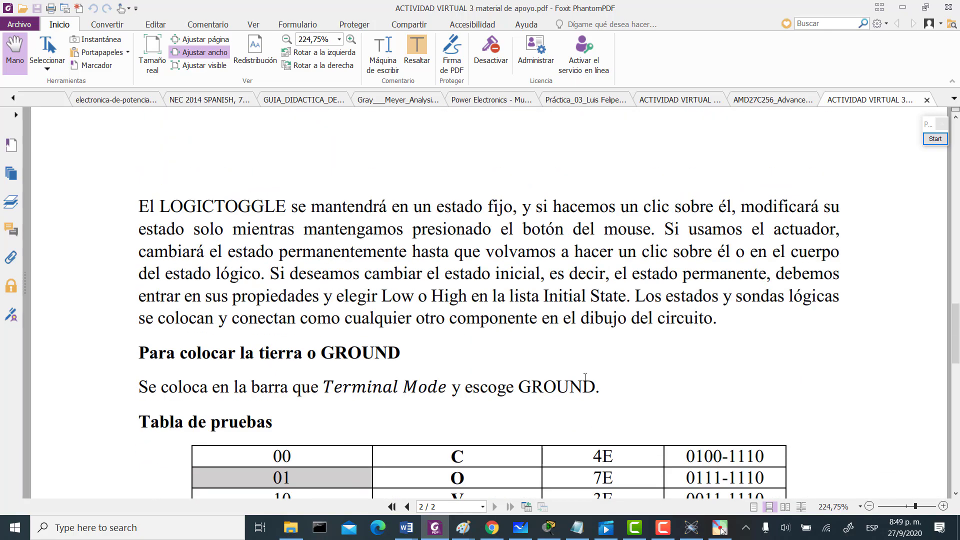
scroll(585, 378, "up", 1)
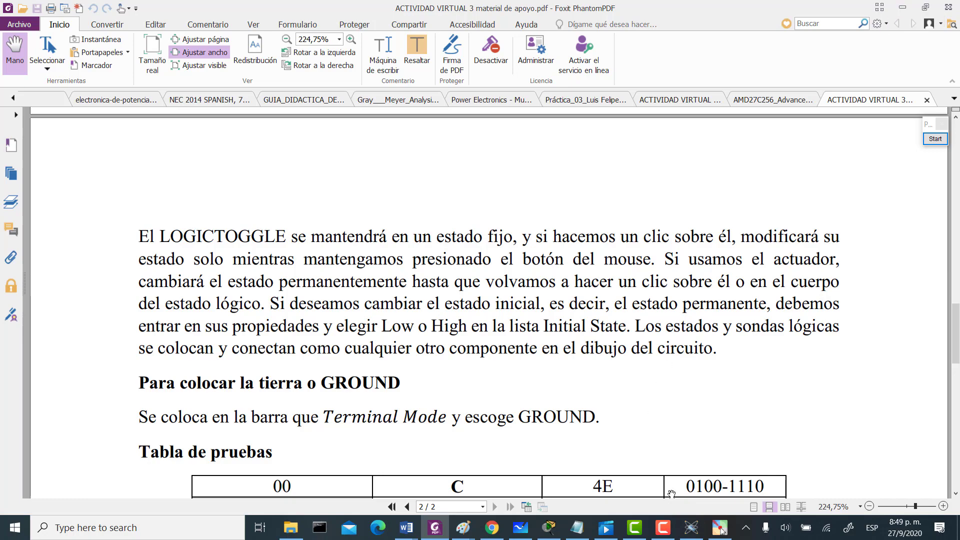
- Minimize the PDF reader and the remaining open windows to show the desktop
left_click(898, 9)
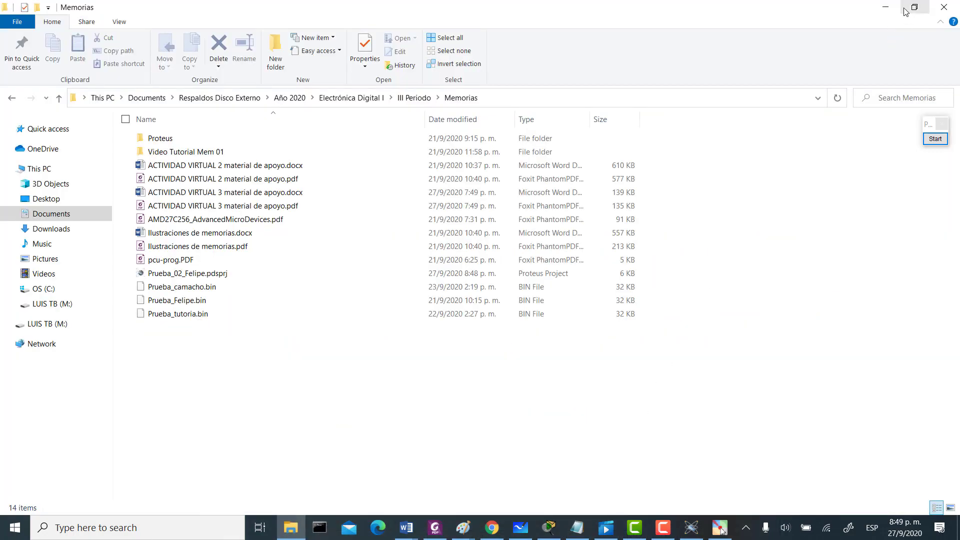
left_click(886, 7)
left_click(886, 8)
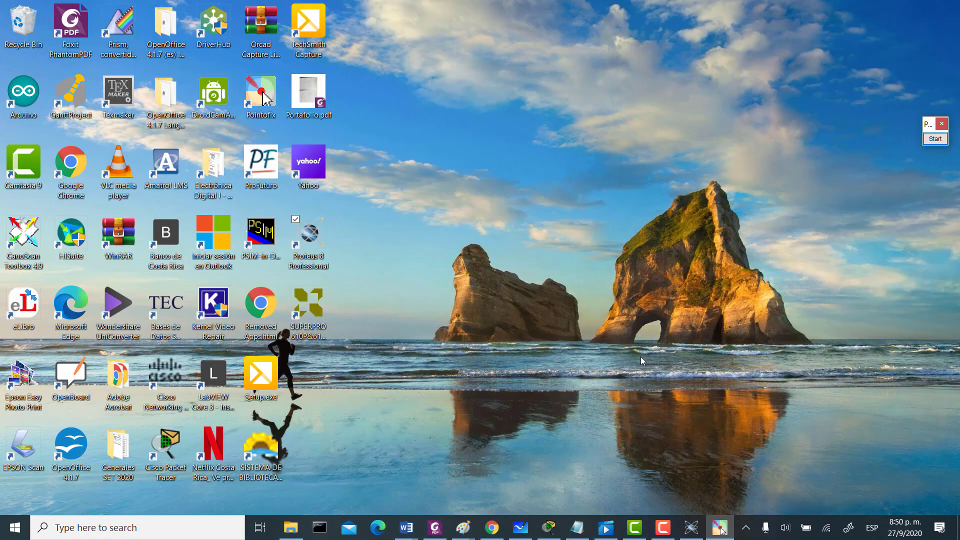